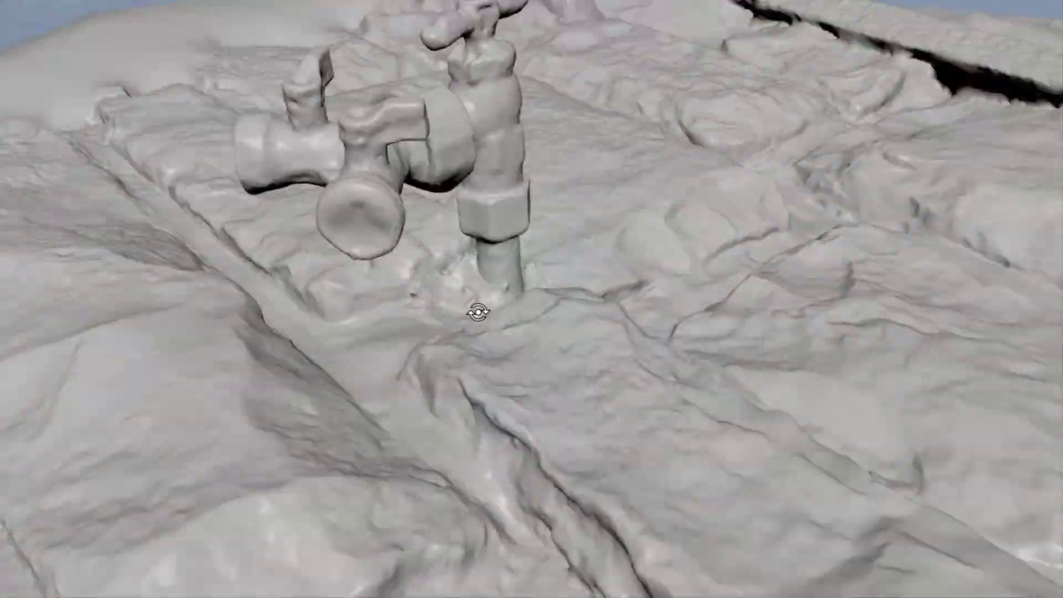
middle_click_drag(477, 312, 726, 309)
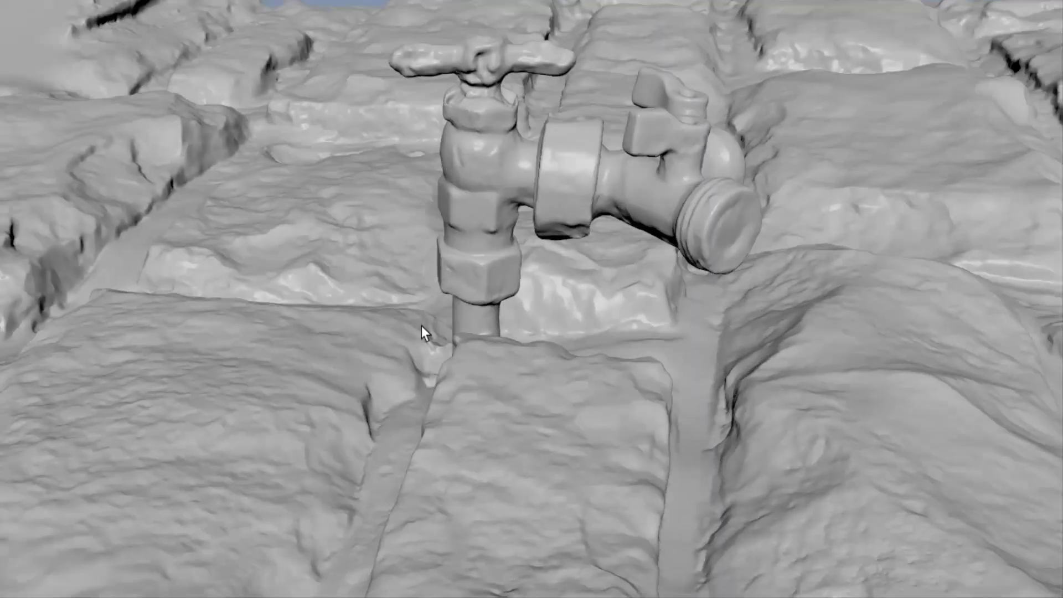
middle_click_drag(422, 326, 496, 324)
left_click_drag(494, 325, 579, 335)
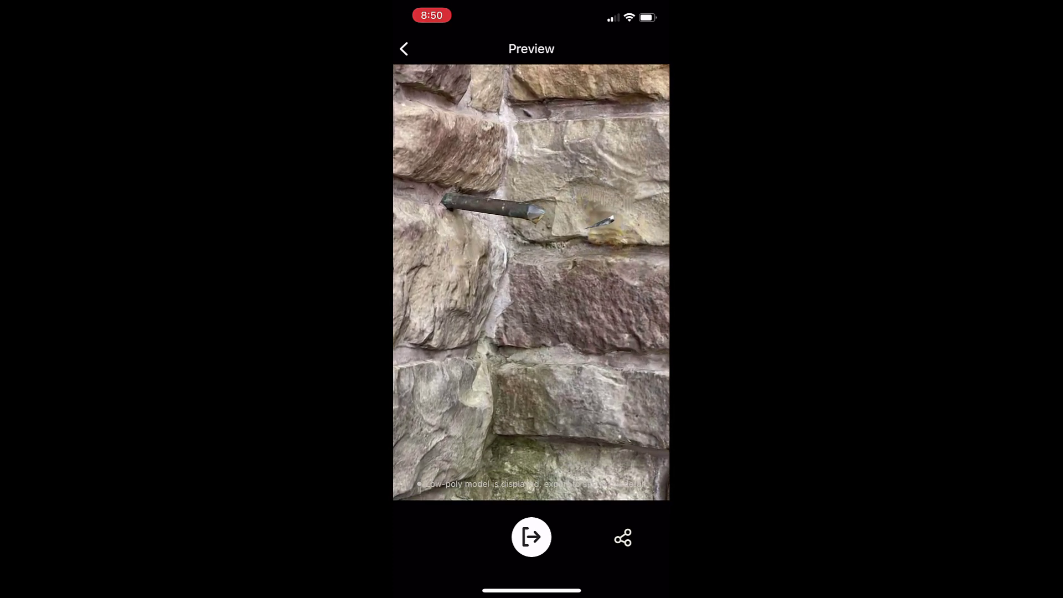
- Export the scanned wall and faucet model from its preview and copy the download link
left_click(531, 536)
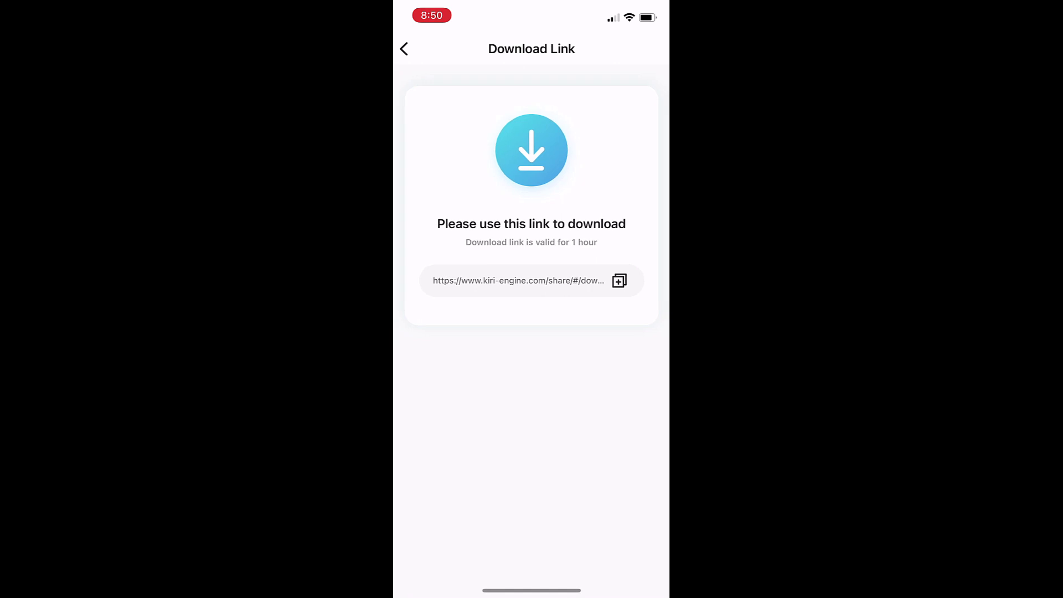
left_click(619, 281)
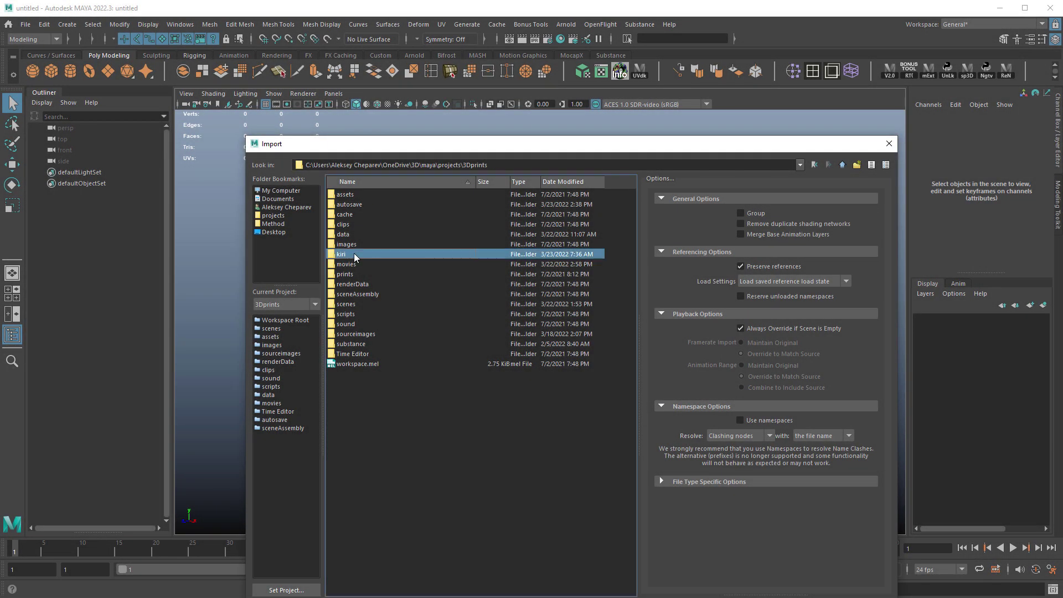
- Switch to Maya and import 3DModel.fbx from the faucetFront folder inside the project's kiri folder
double_click(353, 253)
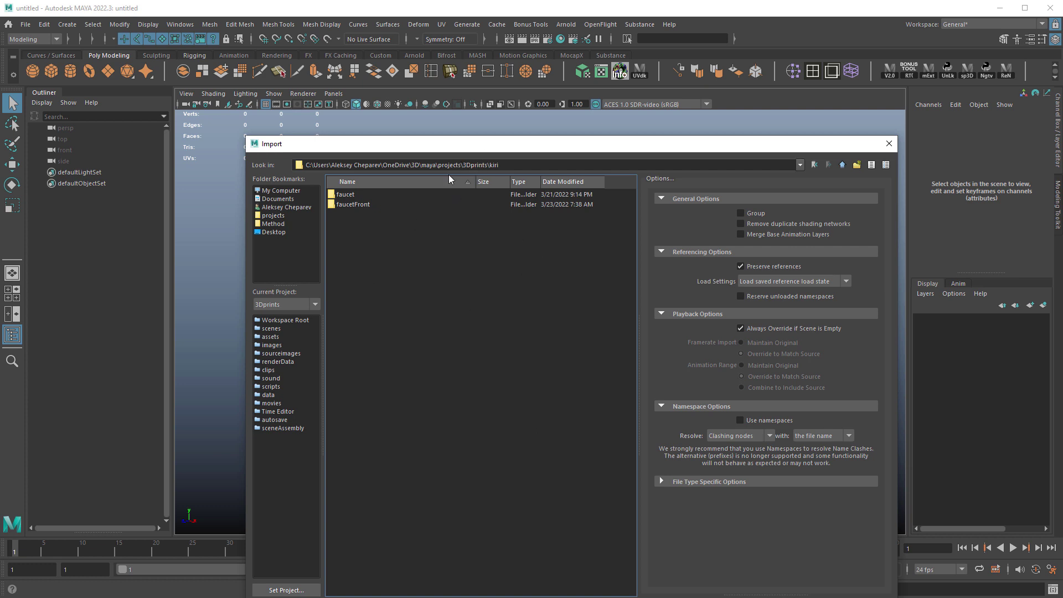
left_click(354, 193)
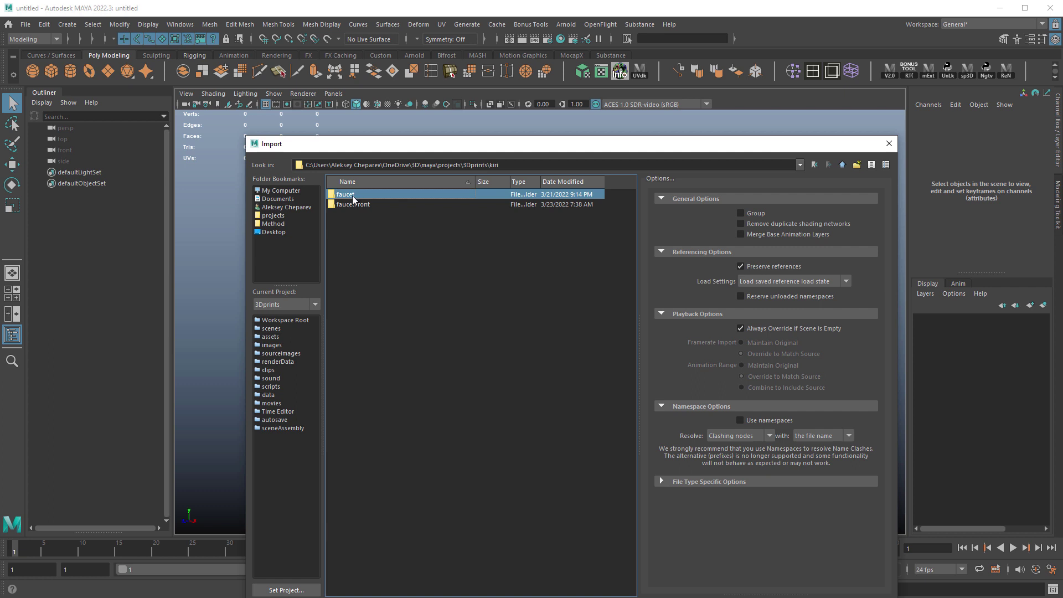
left_click(353, 205)
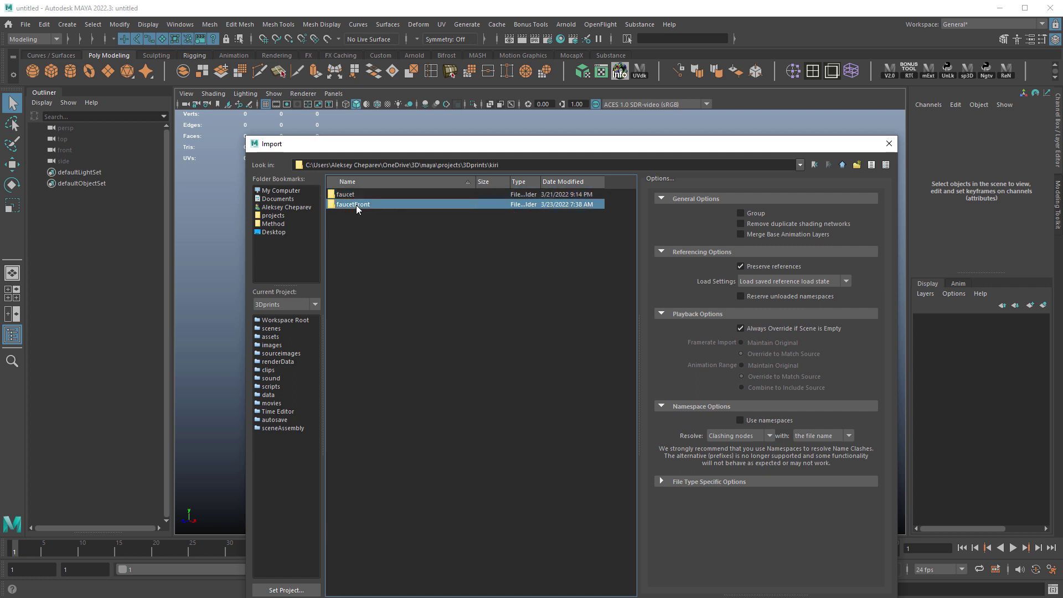
double_click(370, 204)
left_click(369, 205)
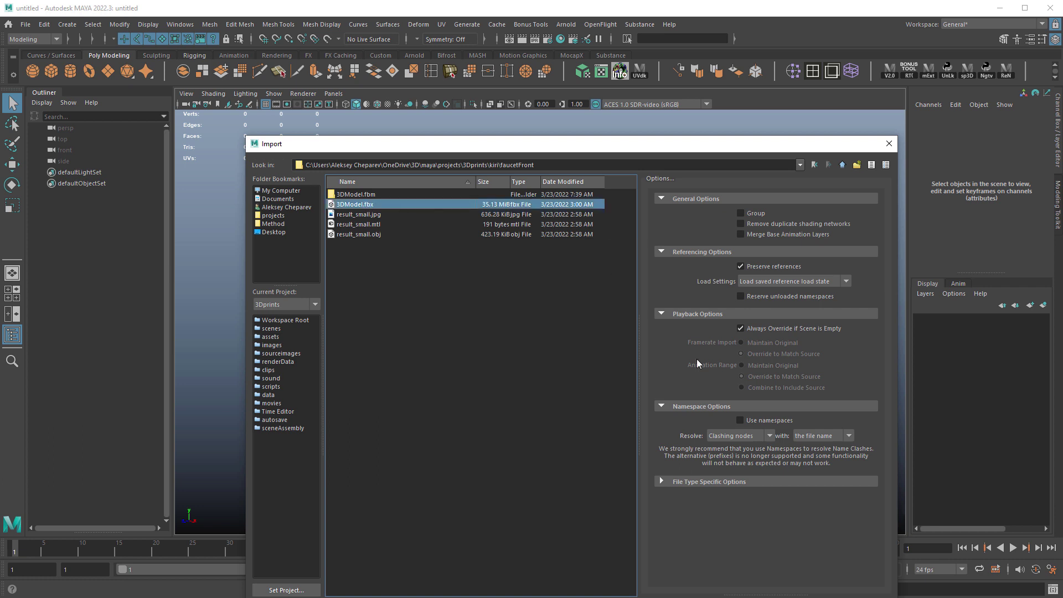
left_click_drag(692, 145, 624, 121)
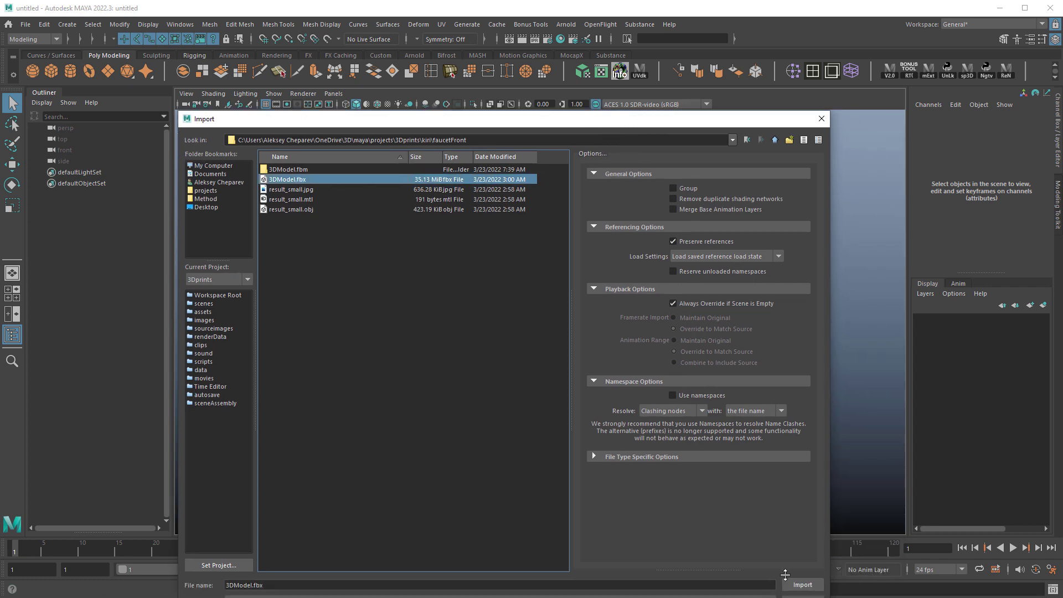
double_click(298, 170)
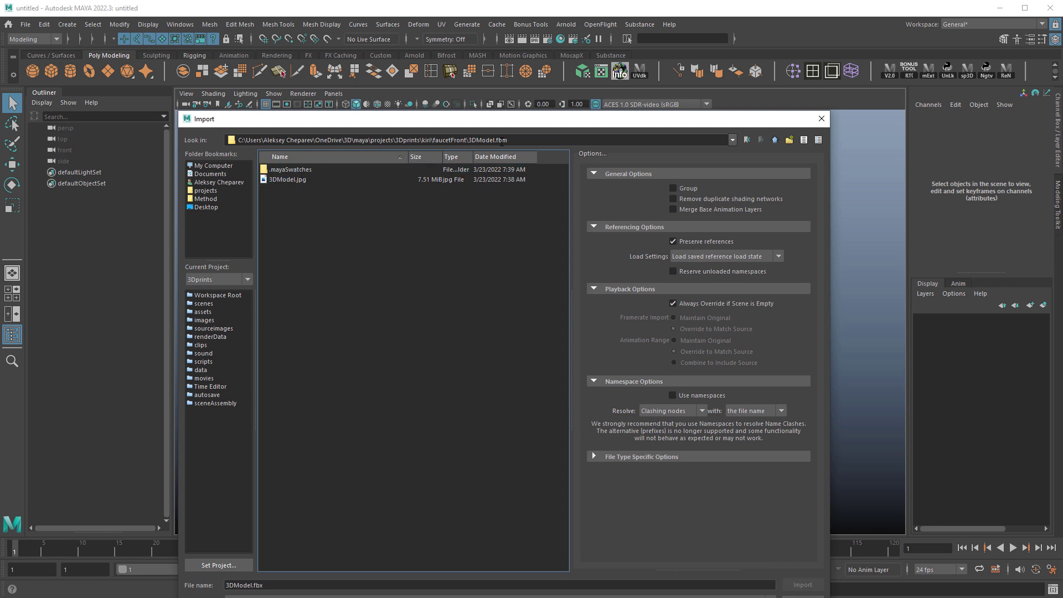
left_click(292, 180)
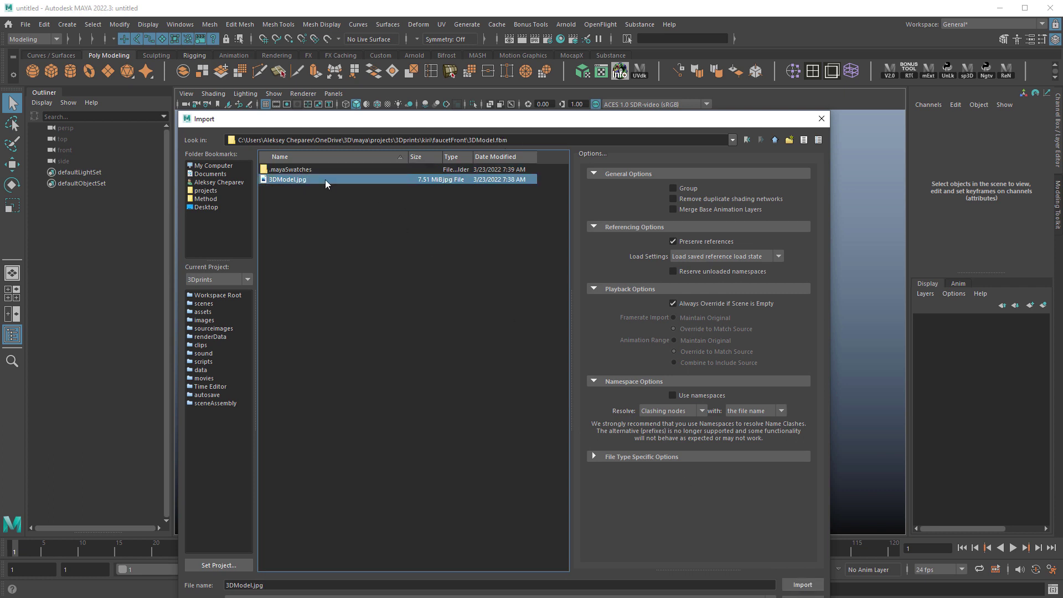
left_click(776, 140)
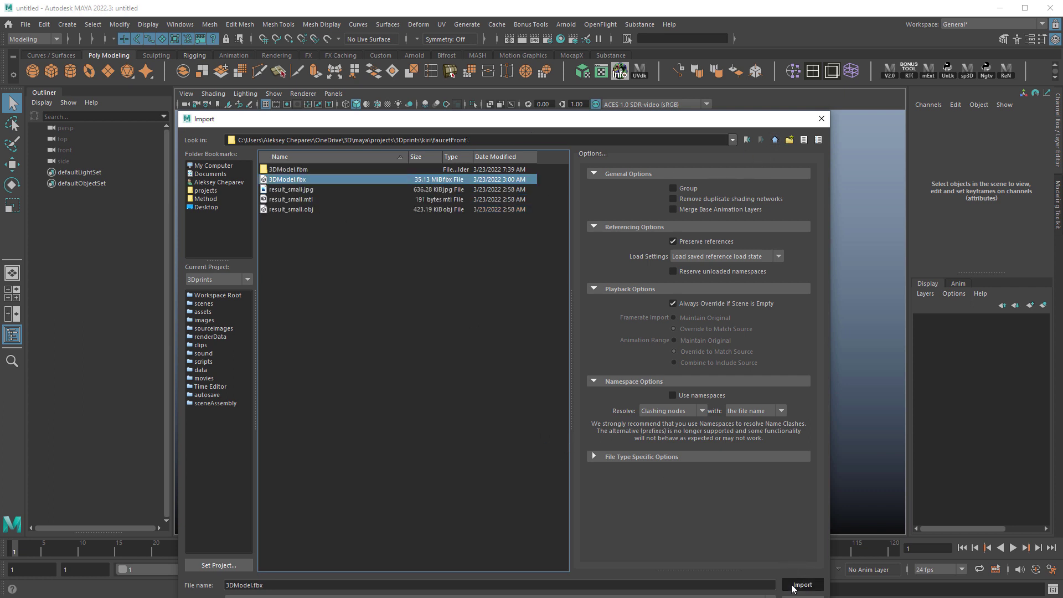
left_click(802, 585)
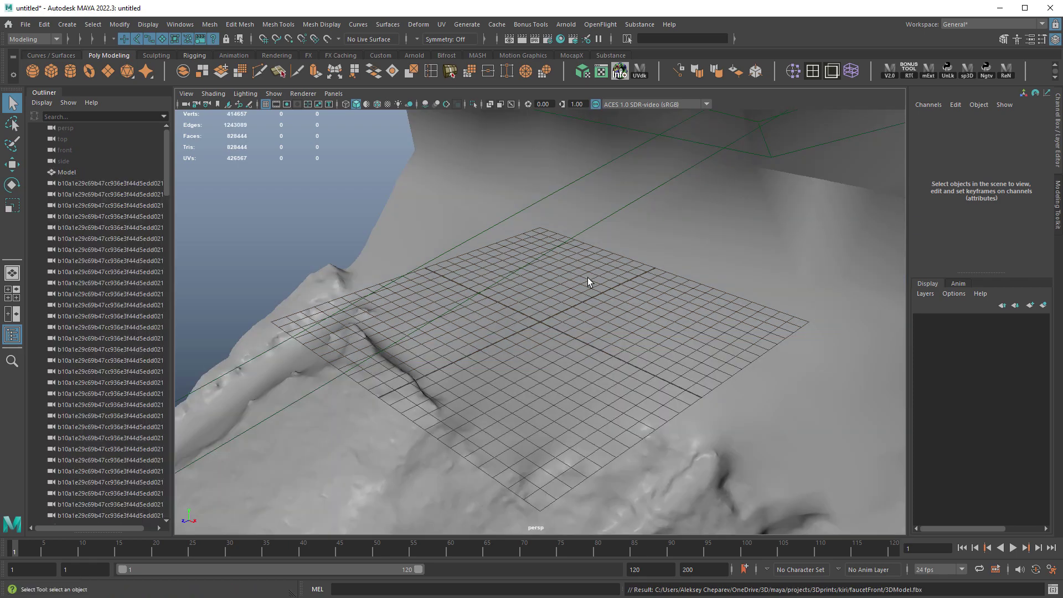
- Delete all the scan cameras that were imported along with the model, keeping only the mesh
right_click_drag(589, 281, 221, 193, "alt")
left_click_drag(611, 287, 546, 261, "alt")
right_click_drag(546, 262, 579, 301, "alt")
left_click_drag(579, 301, 587, 297, "alt")
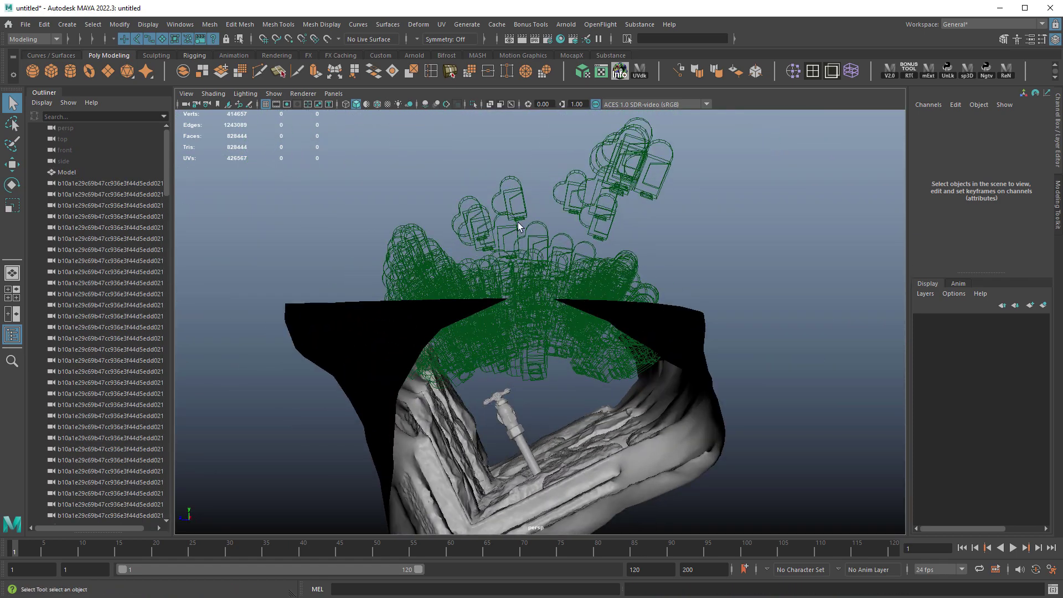
left_click_drag(507, 197, 603, 249, "alt")
left_click(571, 284)
left_click(125, 183)
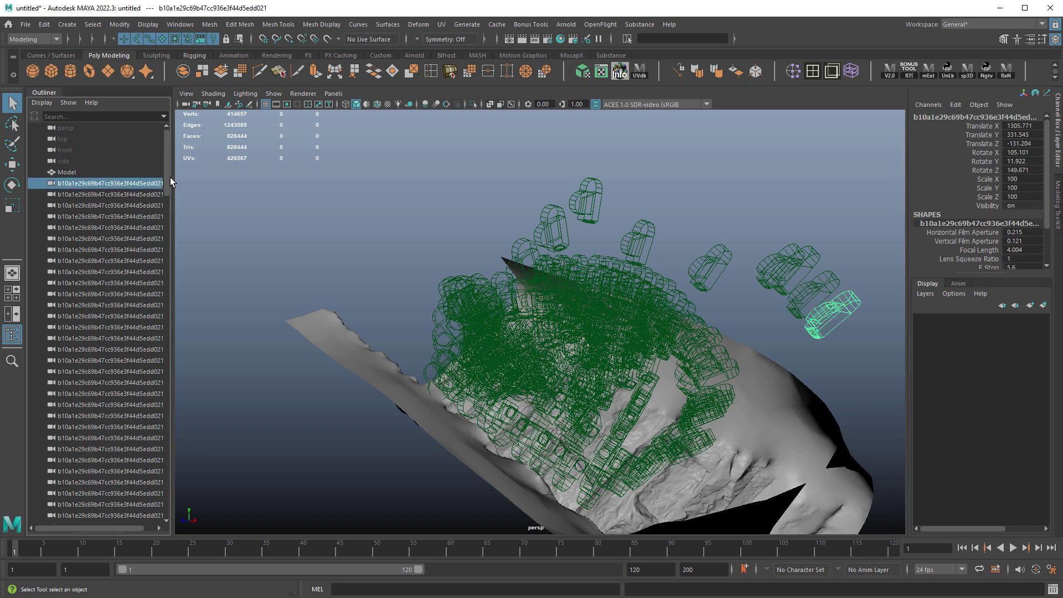
left_click_drag(168, 175, 171, 509)
left_click(132, 490, "shift")
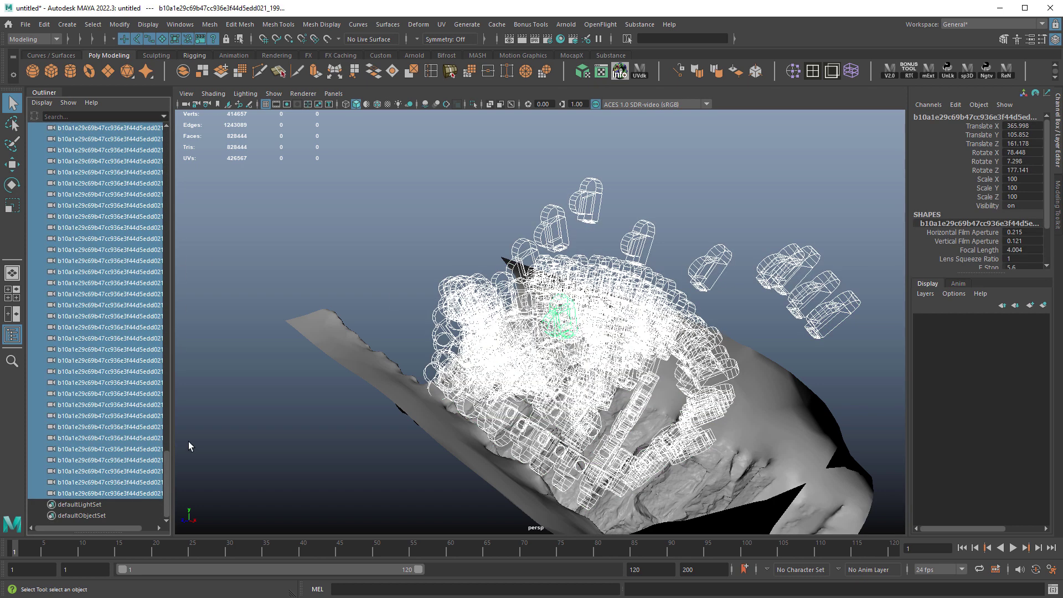
key("Delete")
- Set the model's scale to 1 in X, Y and Z and frame it in the viewport
left_click(735, 394)
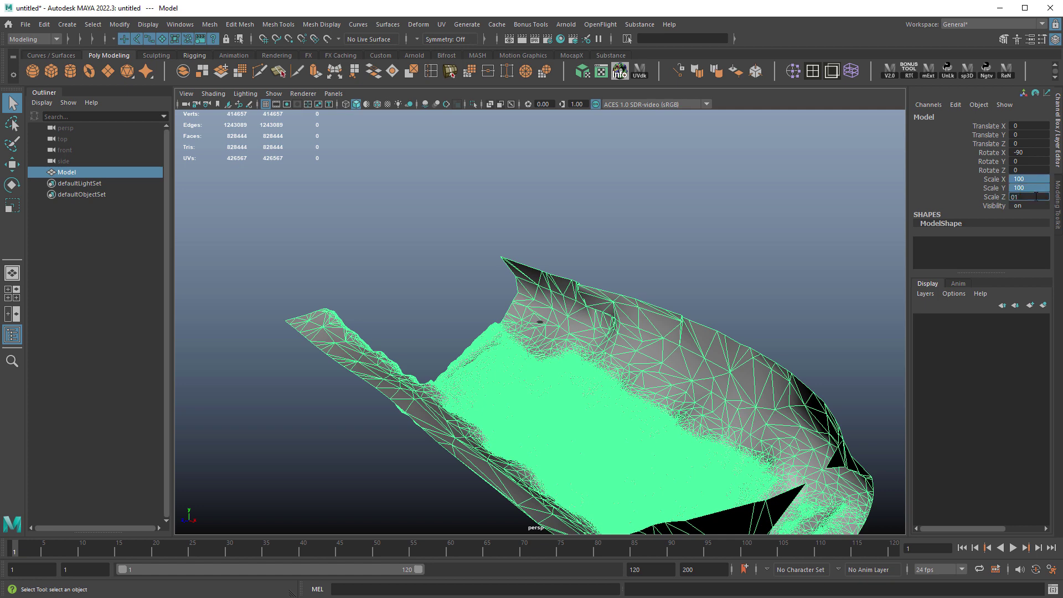
type("1")
key("Return")
key("f")
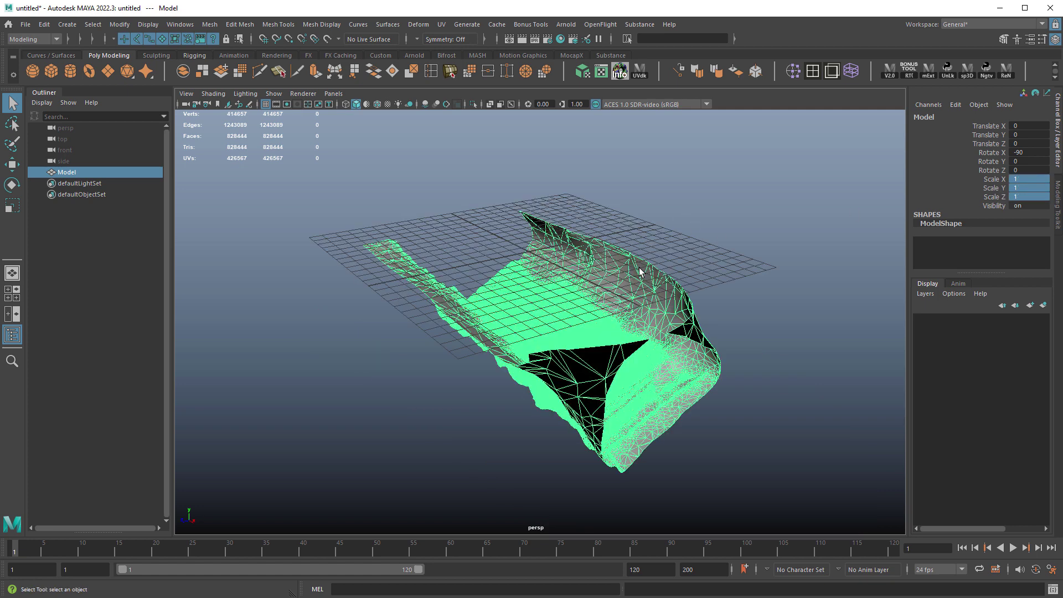
left_click(658, 263)
- Display the model with its texture in the perspective view and hide the grid
left_click_drag(659, 264, 682, 303, "alt")
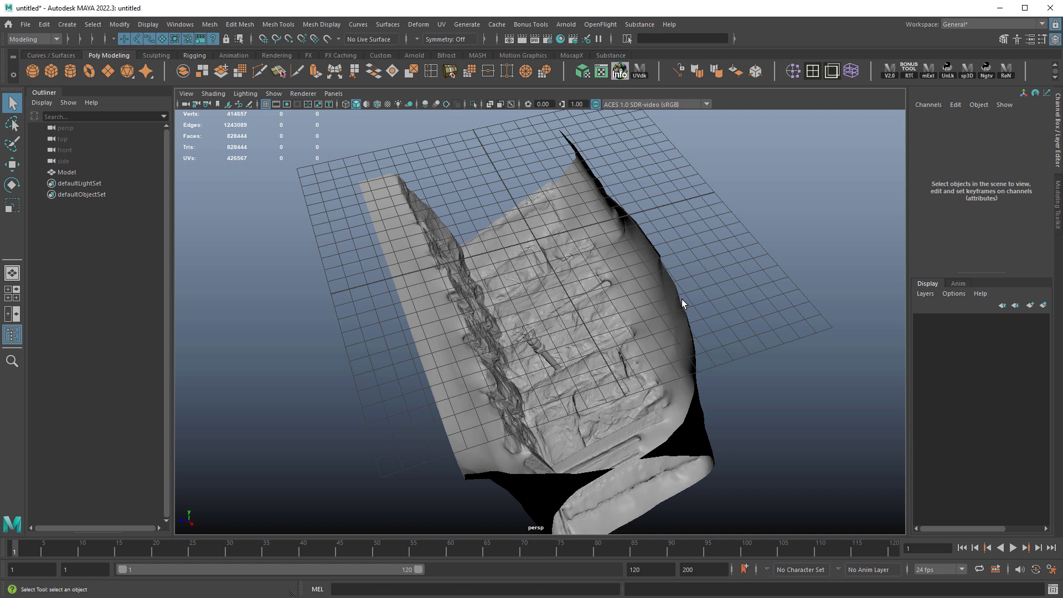
key("6")
left_click(265, 104)
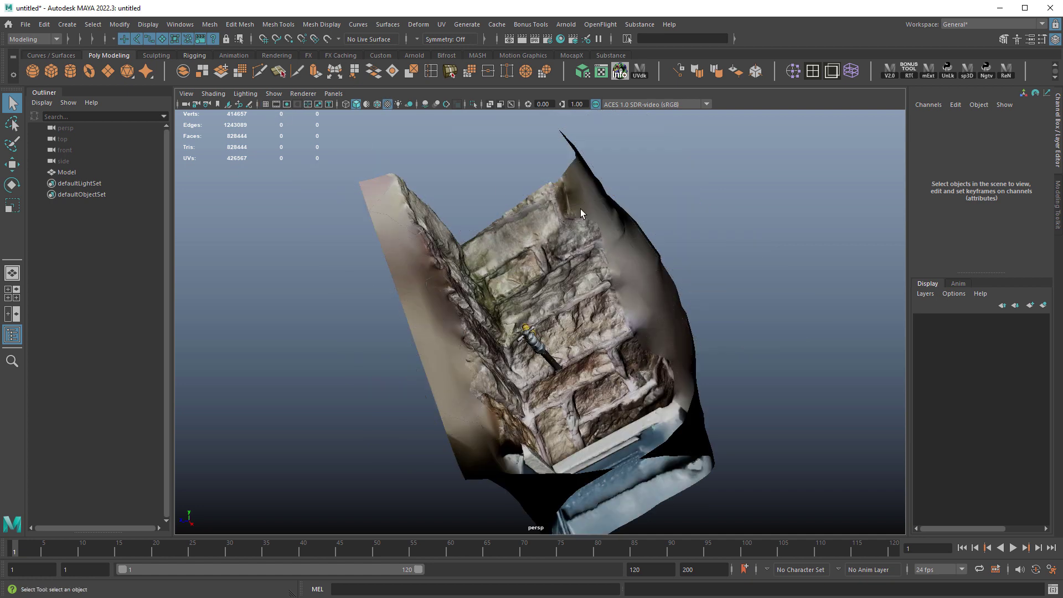
left_click_drag(581, 213, 688, 224, "alt")
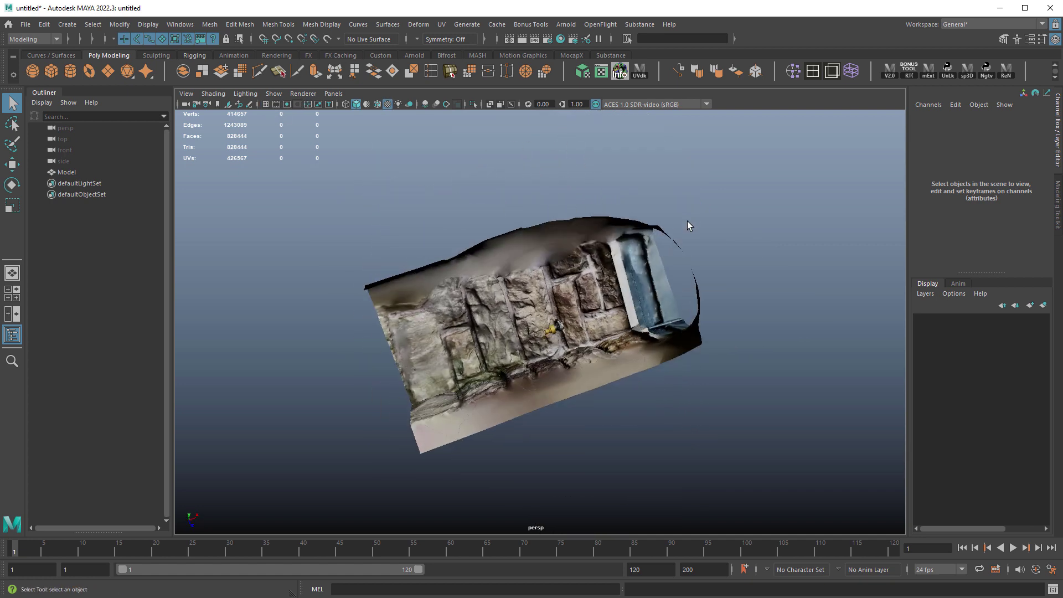
left_click_drag(481, 358, 581, 304, "alt")
- Change the model's material type from Phong to Lambert
left_click(534, 300)
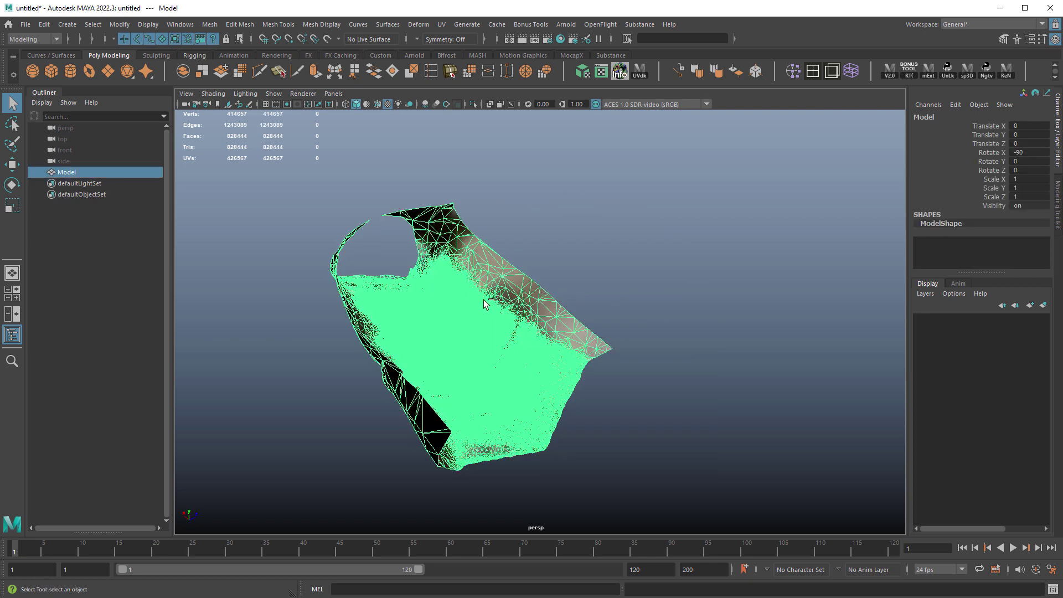
key("ctrl+a")
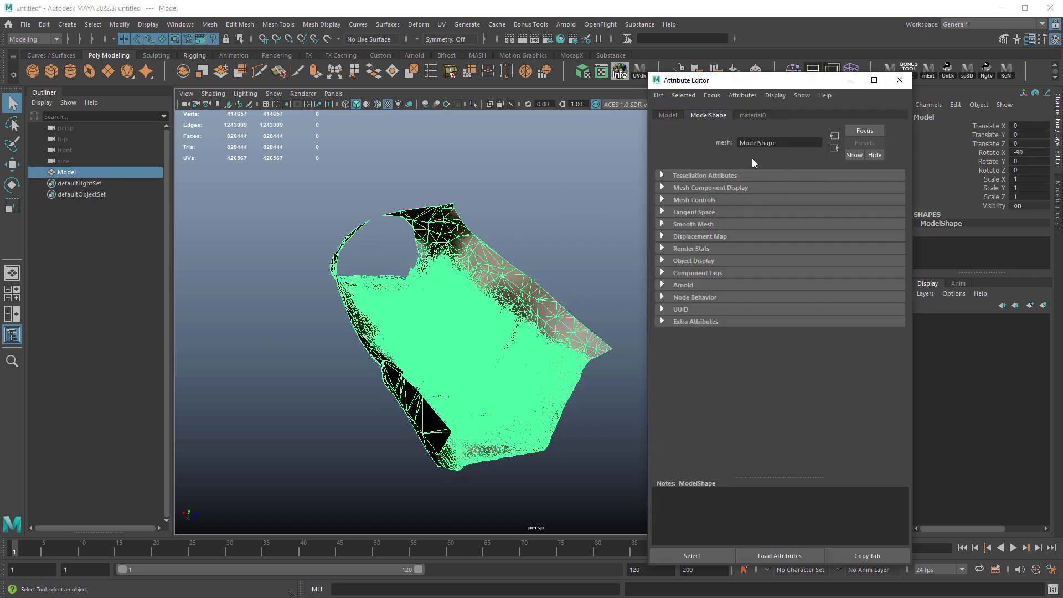
left_click(754, 115)
left_click(753, 211)
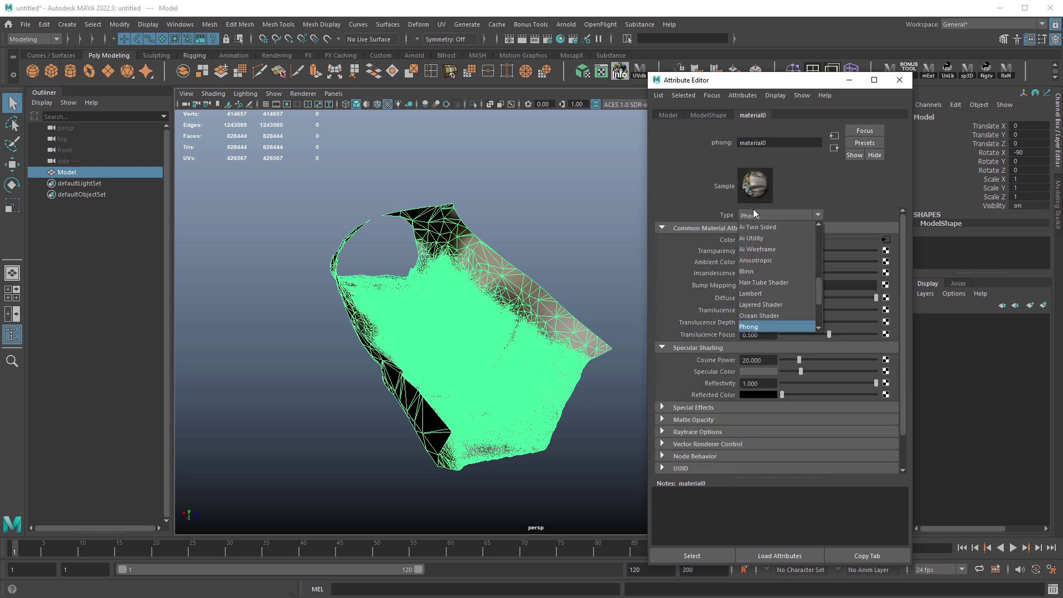
left_click(765, 293)
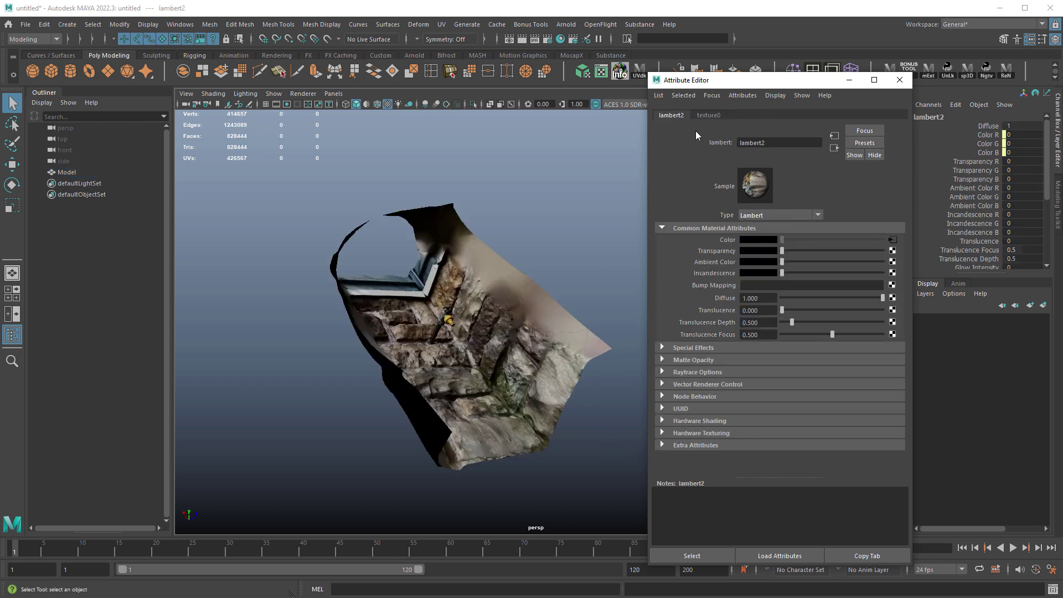
left_click(899, 81)
- Set the viewport's color view transform to Un-tone-mapped (sRGB)
middle_click_drag(631, 190, 702, 168, "alt")
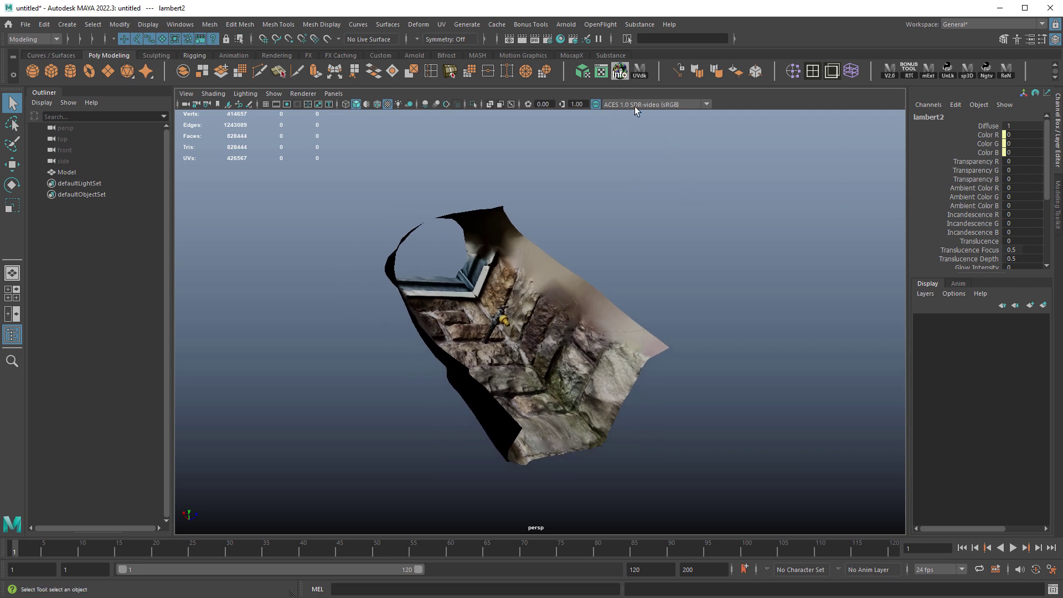
left_click(634, 106)
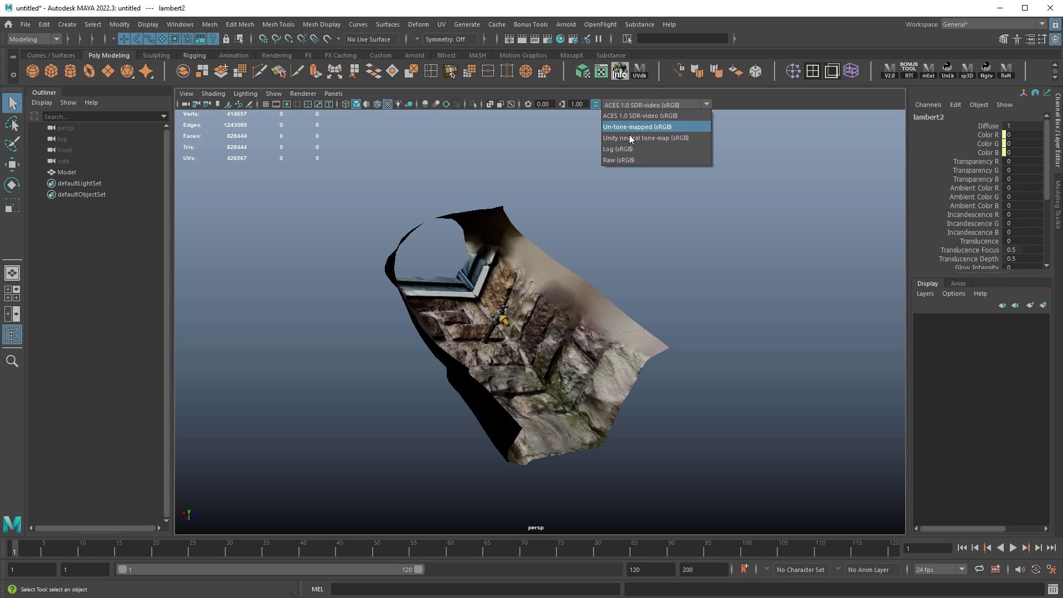
left_click(631, 126)
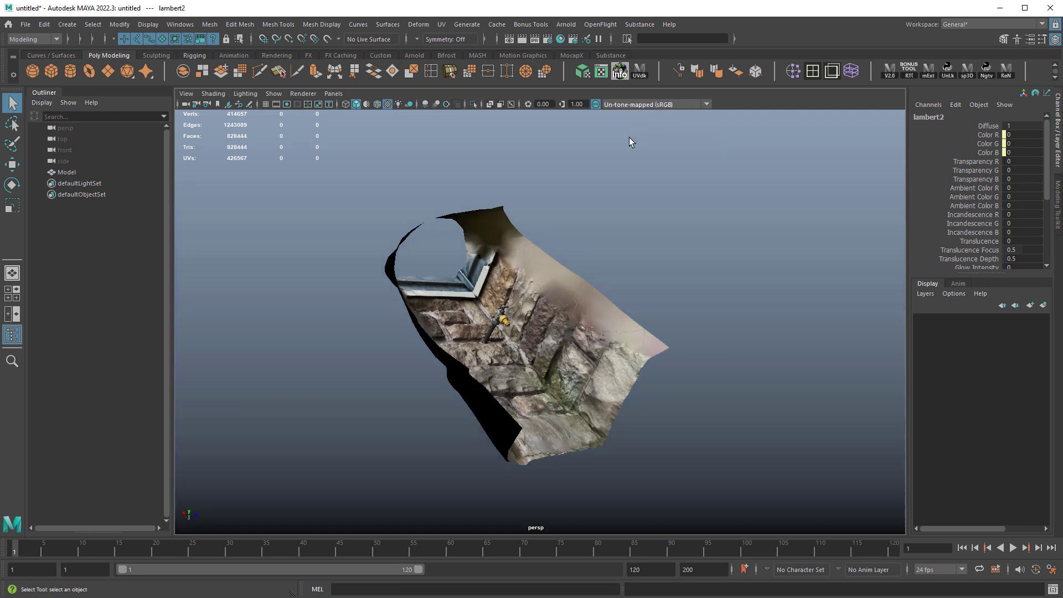
- Turn off the texture display and examine the faucet and surrounding stone geometry up close
left_click_drag(556, 338, 491, 334, "alt")
scroll(491, 334, "up", 8)
middle_click_drag(490, 334, 576, 415, "alt")
mouse_move(576, 415)
left_mouse_down("alt")
mouse_move(589, 363)
mouse_move(664, 395)
mouse_move(570, 288)
mouse_move(542, 304)
mouse_move(545, 316)
mouse_move(646, 267)
mouse_move(605, 316)
mouse_move(627, 347)
mouse_move(545, 390)
mouse_move(540, 363)
mouse_move(520, 395)
mouse_move(550, 351)
left_mouse_up("alt")
key("5")
right_click_drag(550, 351, 659, 387, "alt")
middle_click_drag(659, 387, 674, 399, "alt")
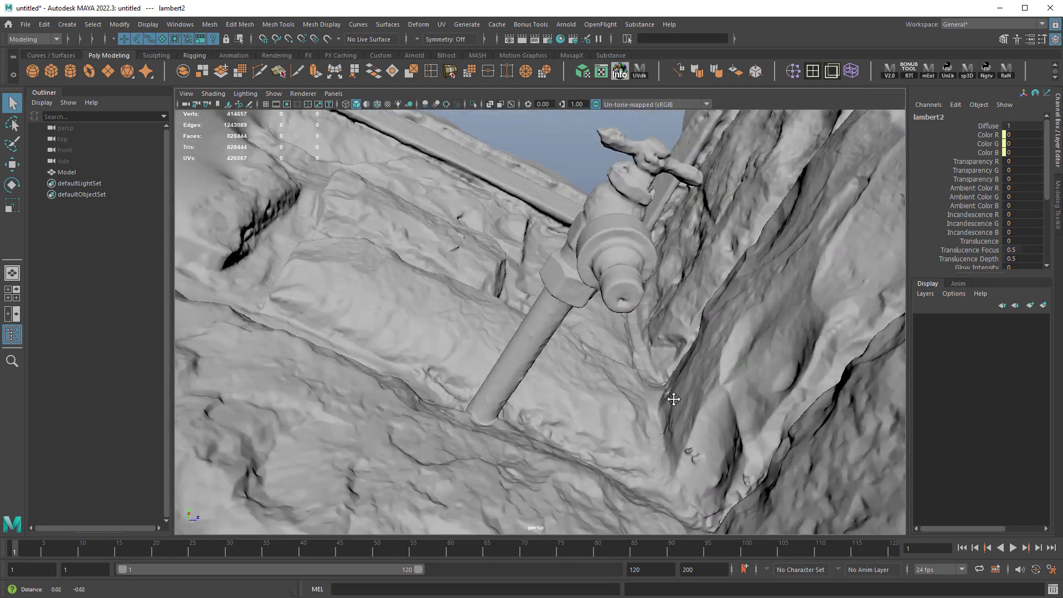
left_click_drag(673, 398, 581, 322, "alt")
right_click_drag(581, 323, 682, 354, "alt")
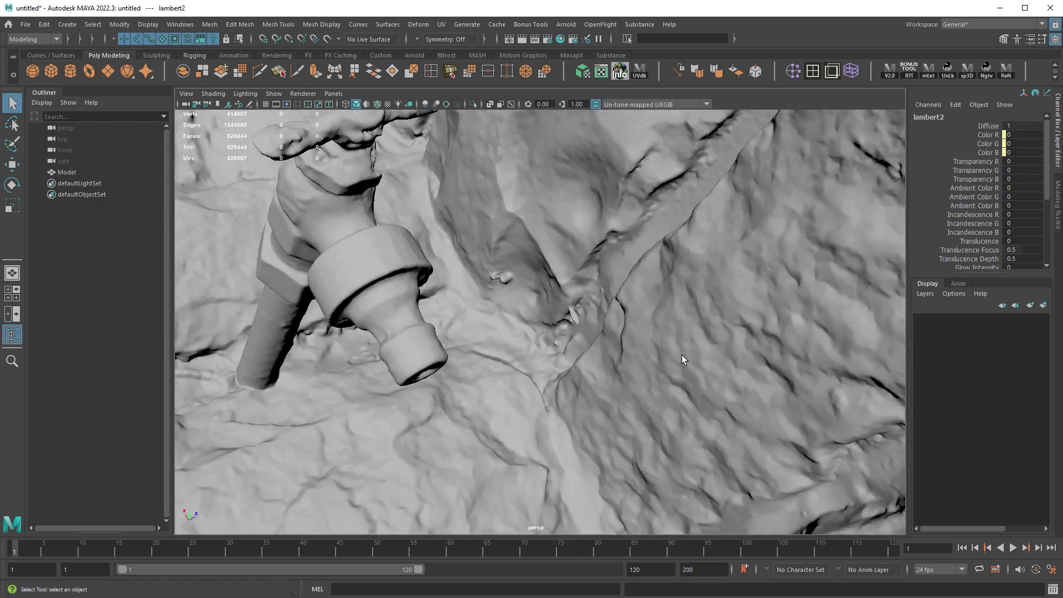
left_click_drag(630, 345, 550, 337, "alt")
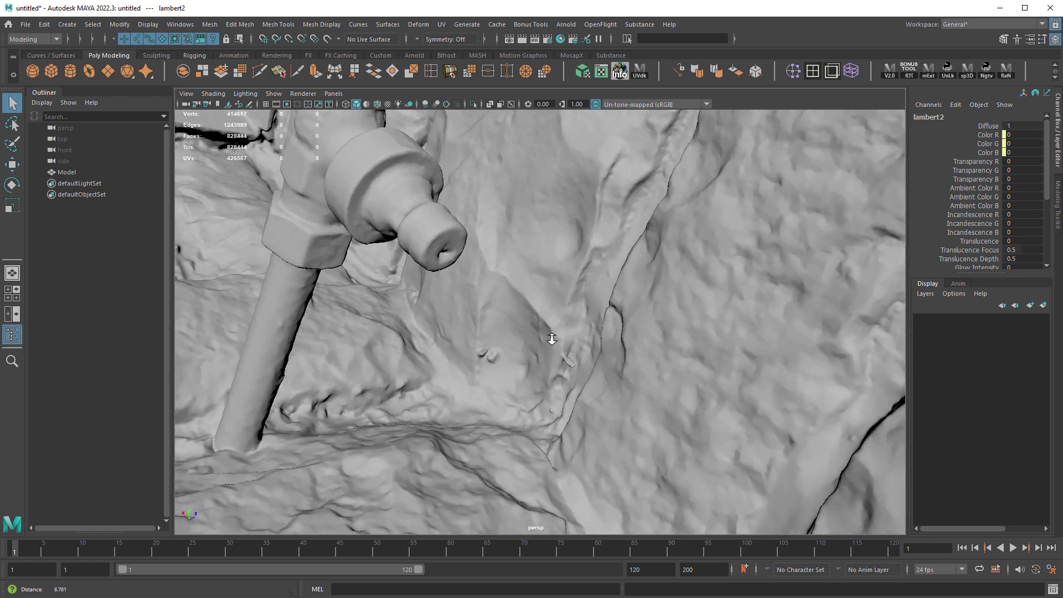
right_click_drag(550, 336, 729, 413, "alt")
middle_click_drag(609, 498, 625, 420, "alt")
left_click_drag(626, 347, 563, 245, "alt")
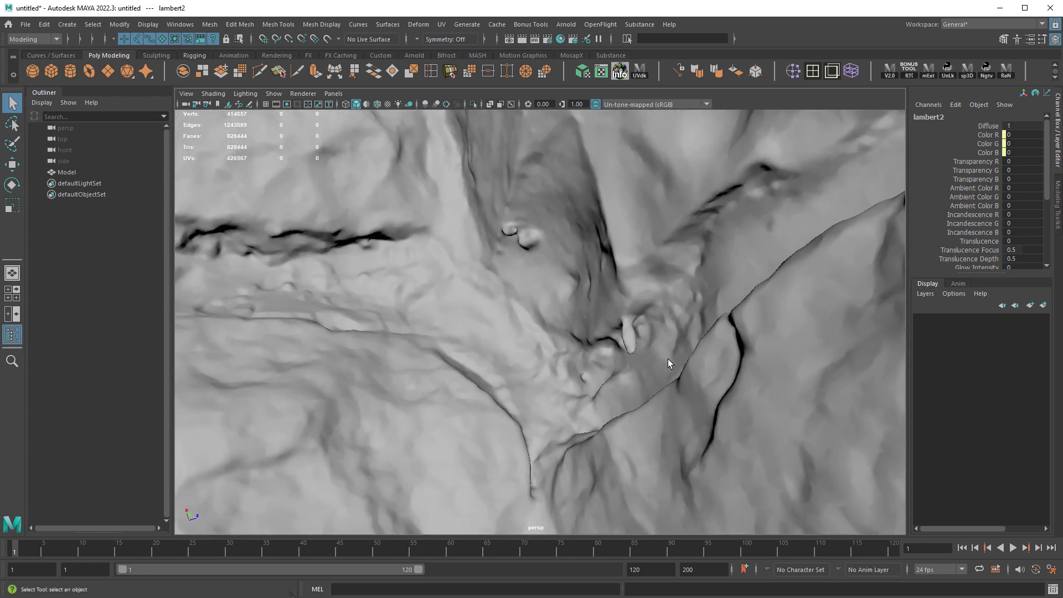
- Turn the texture display back on and examine the textured faucet and stone wall from several angles
key("6")
mouse_move(666, 358)
left_mouse_down("alt")
mouse_move(529, 331)
mouse_move(620, 335)
mouse_move(576, 330)
mouse_move(579, 297)
left_mouse_up("alt")
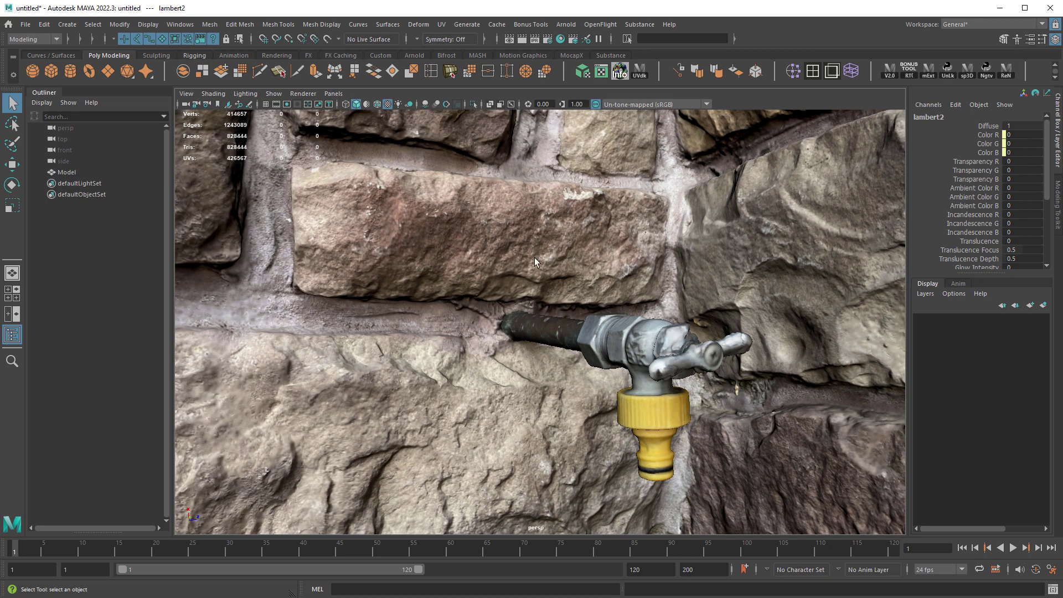
mouse_move(495, 386)
left_mouse_down("alt")
mouse_move(514, 300)
mouse_move(597, 358)
mouse_move(503, 398)
left_mouse_up("alt")
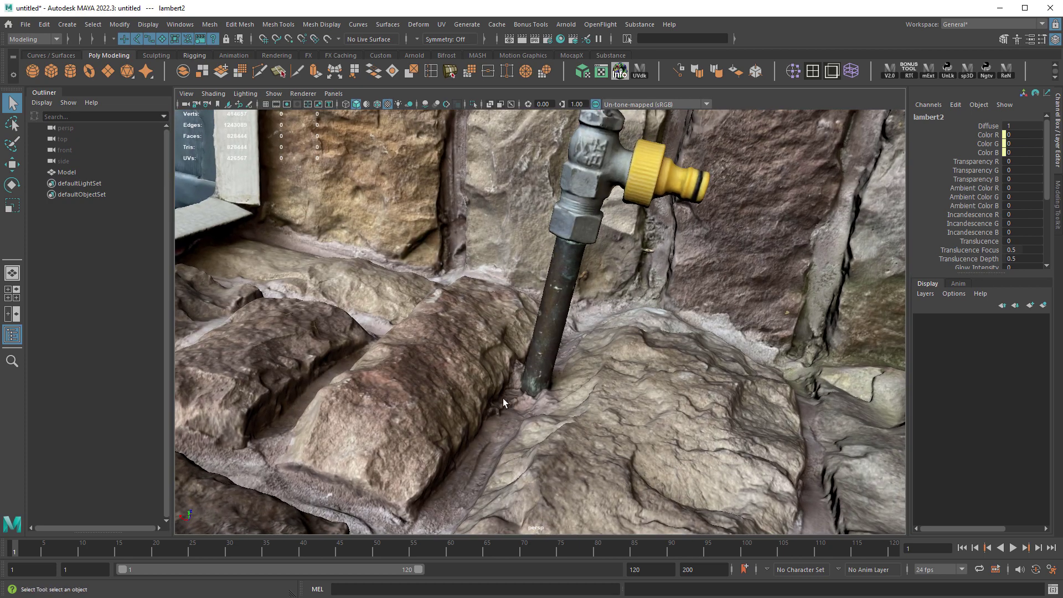
right_click_drag(649, 434, 597, 354, "alt")
mouse_move(596, 354)
left_mouse_down("alt")
mouse_move(561, 387)
mouse_move(543, 349)
mouse_move(580, 348)
left_mouse_up("alt")
- Select the scanned model and rotate it about X to -115.125 in the side view so the stone base lies level
left_click(580, 347)
key("space")
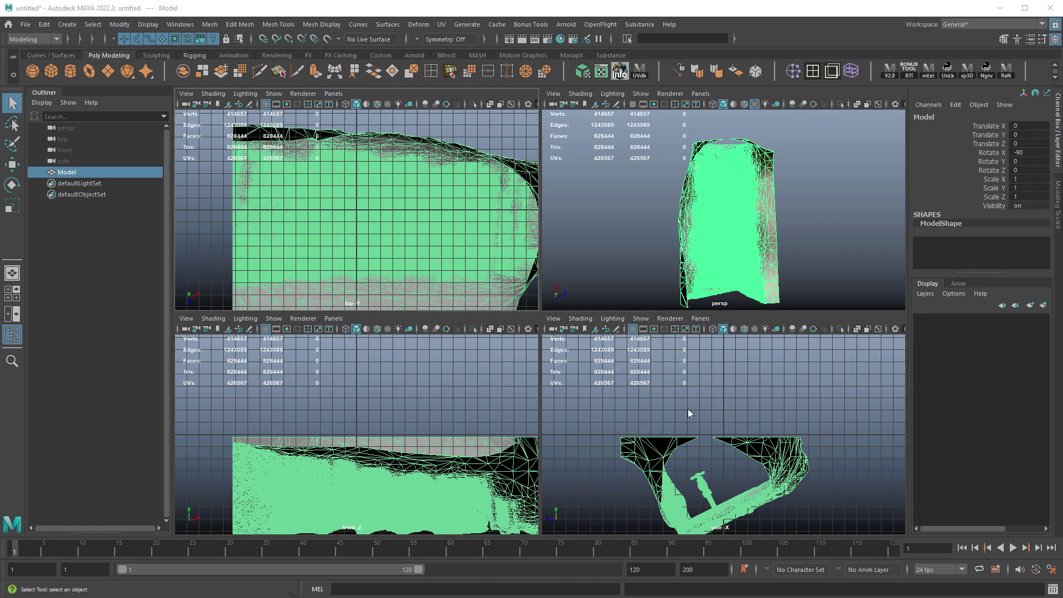
key("space")
middle_click_drag(706, 379, 719, 297, "alt")
right_click_drag(676, 308, 686, 316, "alt")
key("e")
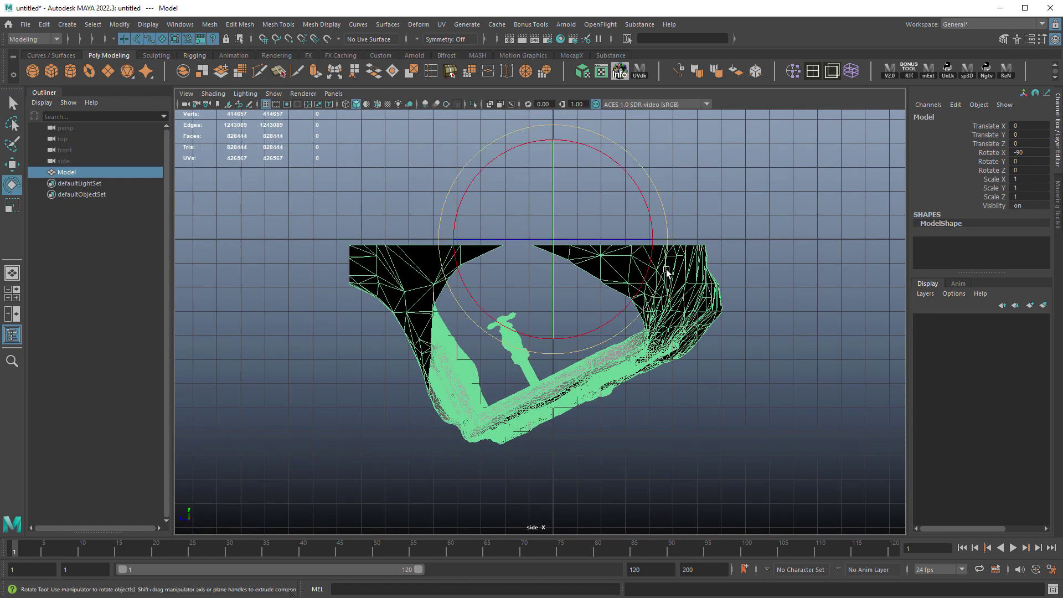
left_click_drag(666, 269, 648, 321)
- Move the model to Translate Y 4.542 and Translate Z -2.213, and refine its X rotation to -116.513
key("w")
middle_click_drag(641, 349, 694, 240)
middle_click_drag(671, 139, 666, 181, "alt")
right_click_drag(665, 181, 680, 188, "alt")
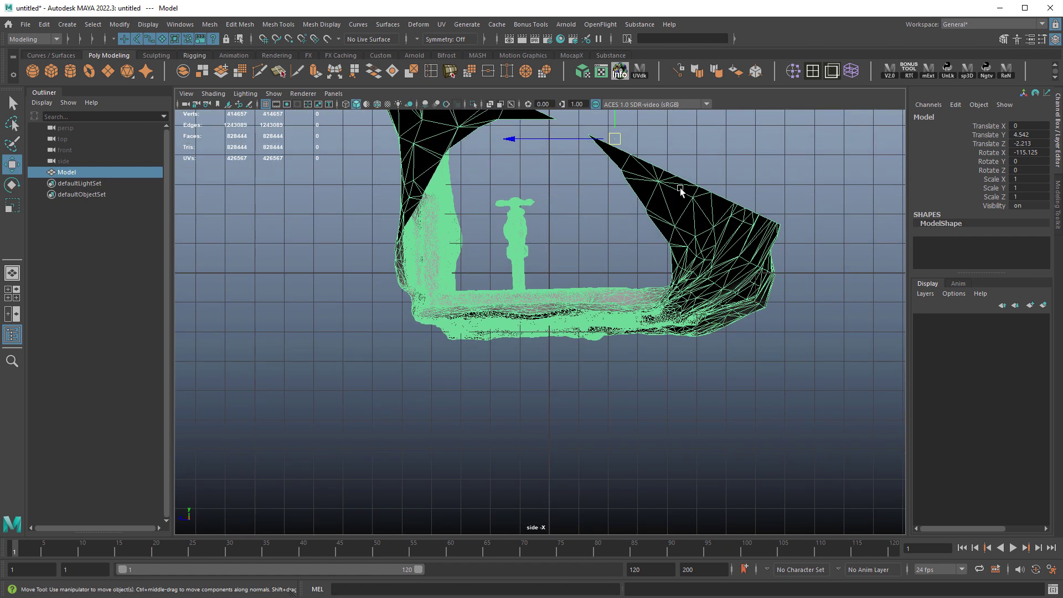
key("e")
left_click_drag(711, 198, 709, 201)
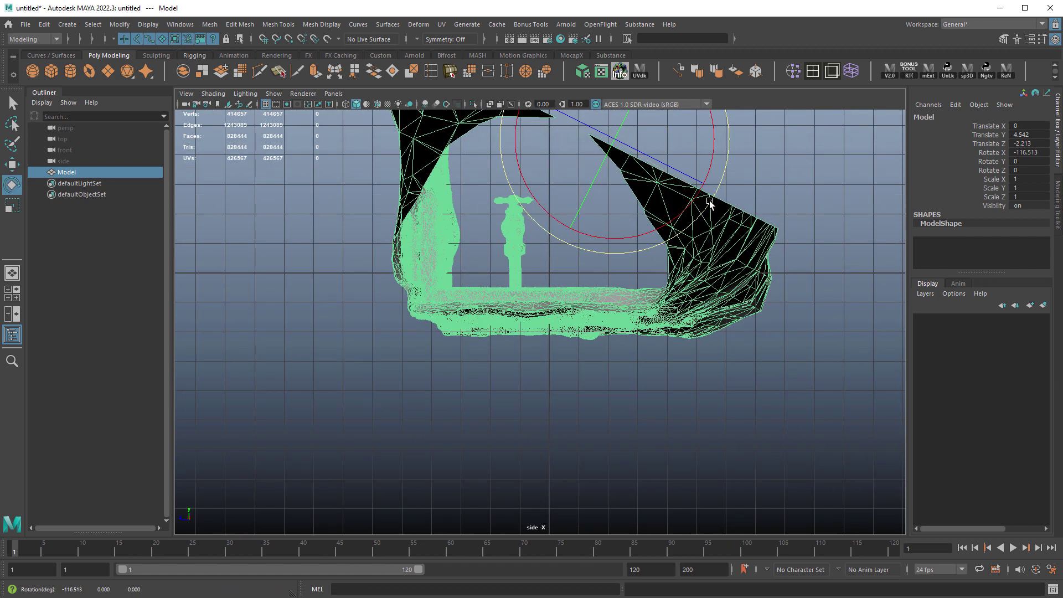
middle_click_drag(729, 266, 722, 336, "alt")
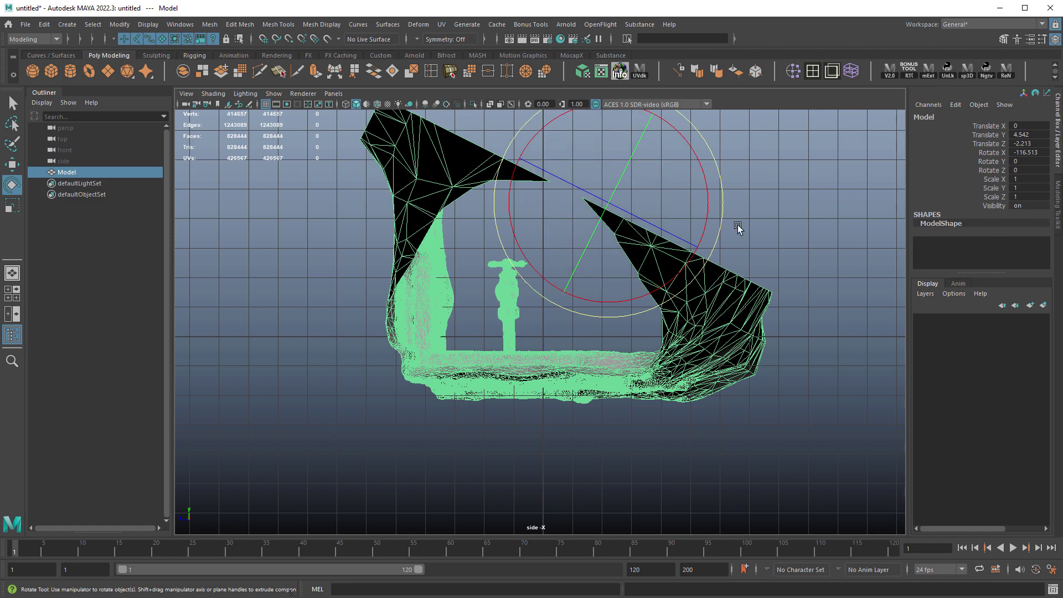
- Examine the releveled model's orientation in the perspective and top views
left_click_drag(738, 227, 749, 225, "alt")
left_click_drag(686, 291, 706, 254, "alt")
key("w")
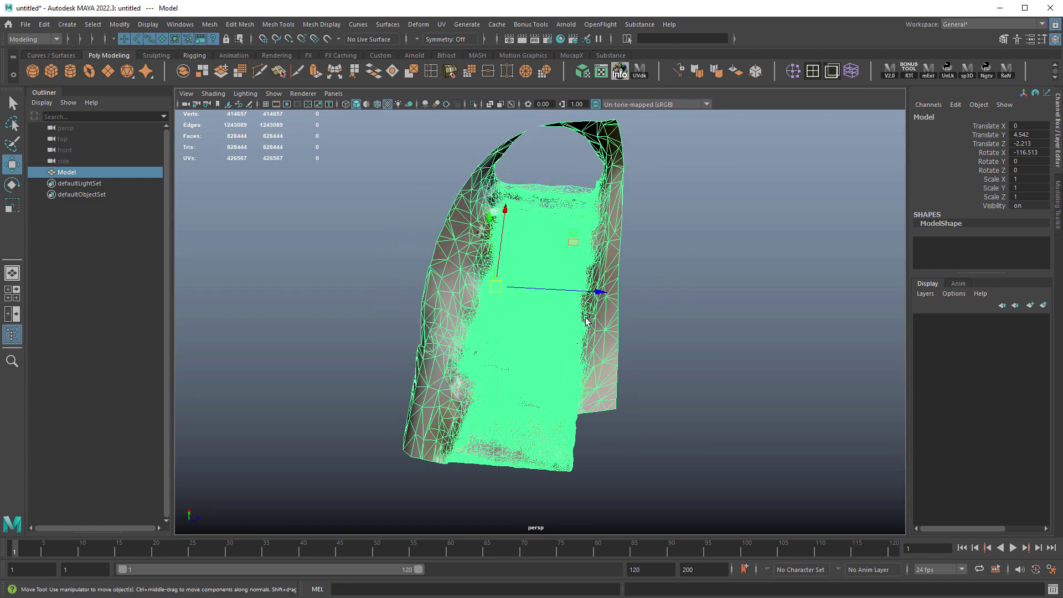
key("space")
key("space")
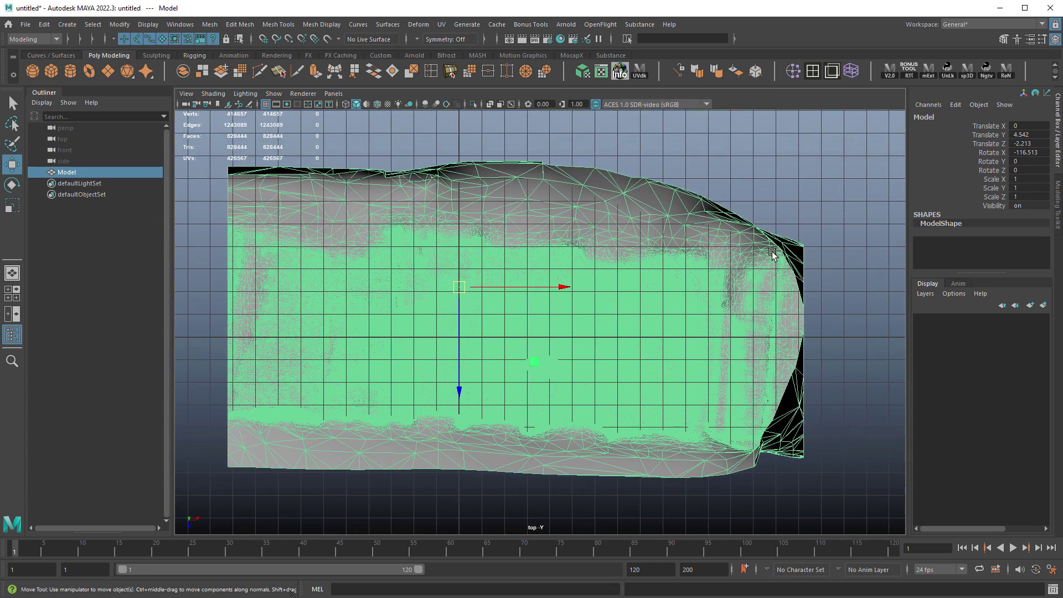
key("space")
key("space")
left_click_drag(771, 250, 647, 332, "alt")
left_click(705, 365)
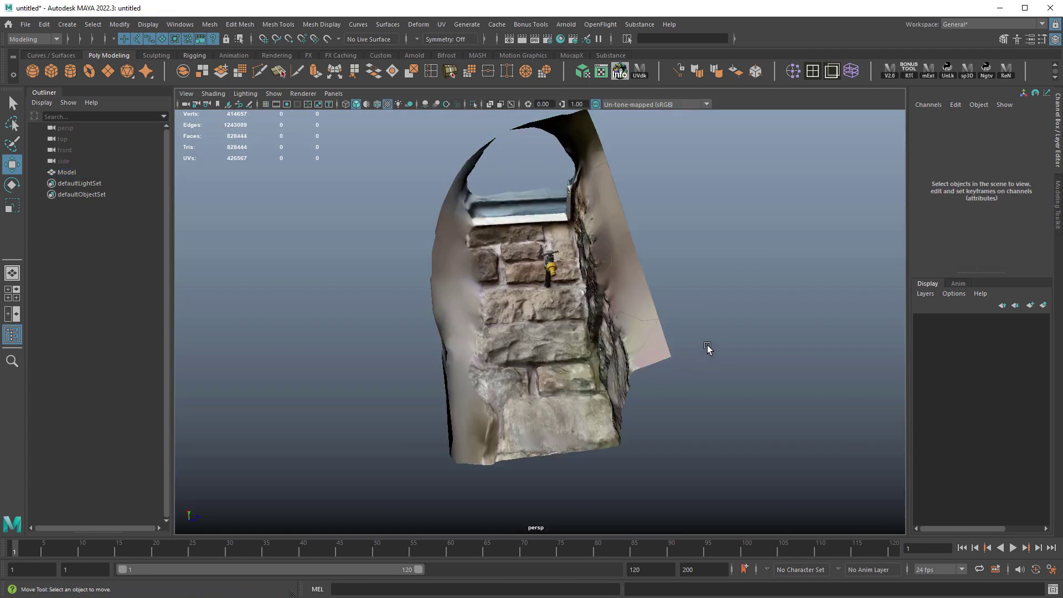
left_click_drag(707, 348, 422, 161, "alt")
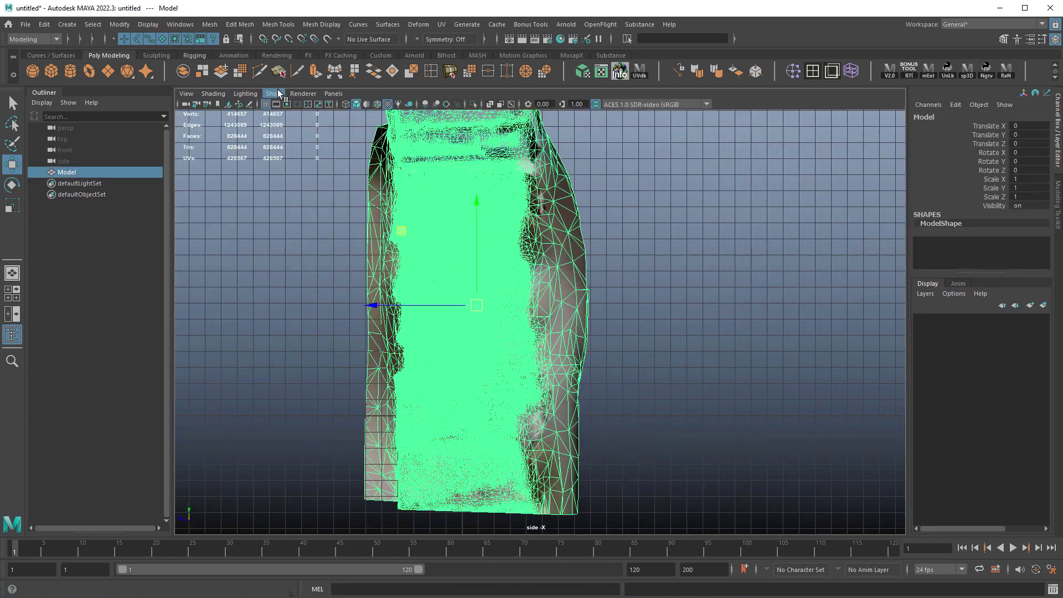
- Shift the upright model to Translate Z -9.408 and straighten it with a Z rotation of 0.356 in the front view
left_click(278, 92)
key("space")
key("e")
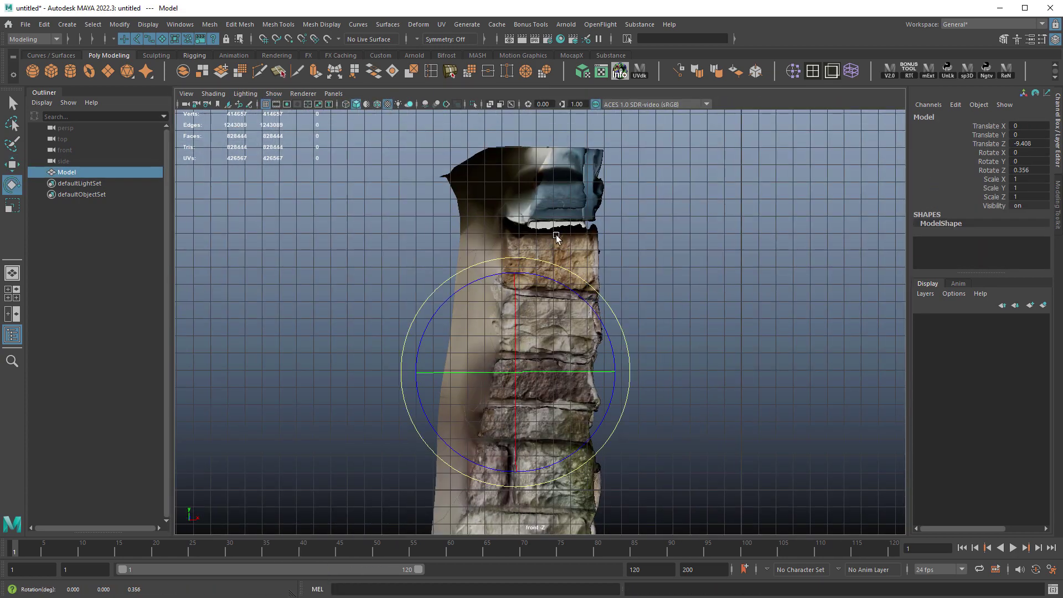
scroll(556, 235, "down", 1)
middle_click_drag(555, 235, 532, 186, "alt")
- Position the model around the grid origin at Translate X 10.65 and Translate Z -1.567, using a wireframe display
key("w")
key("4")
key("space")
key("space")
right_click_drag(394, 221, 601, 246, "alt")
key("space")
right_click_drag(795, 280, 712, 244, "alt")
key("space")
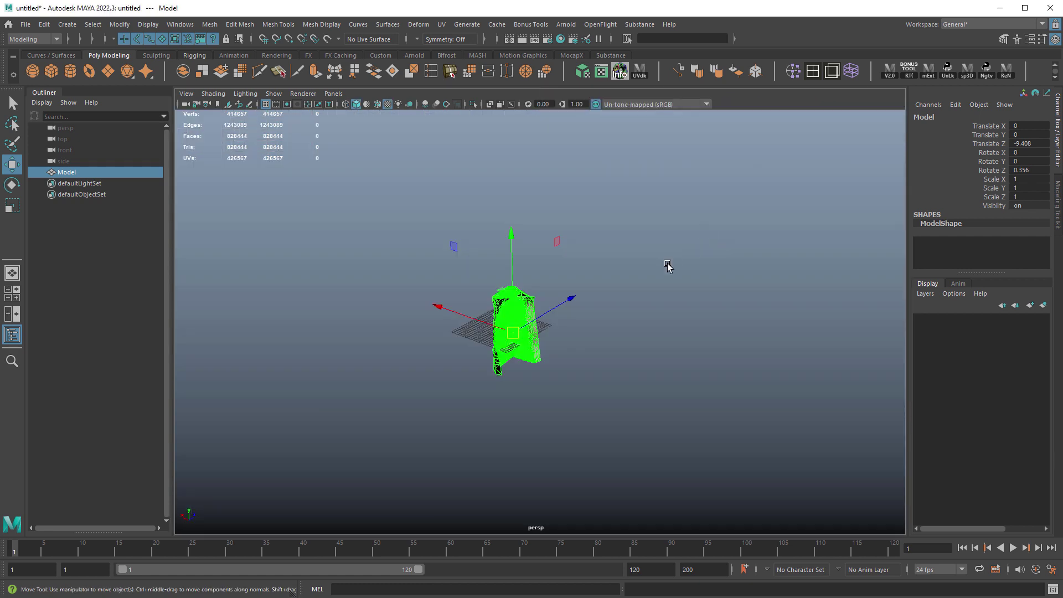
key("space")
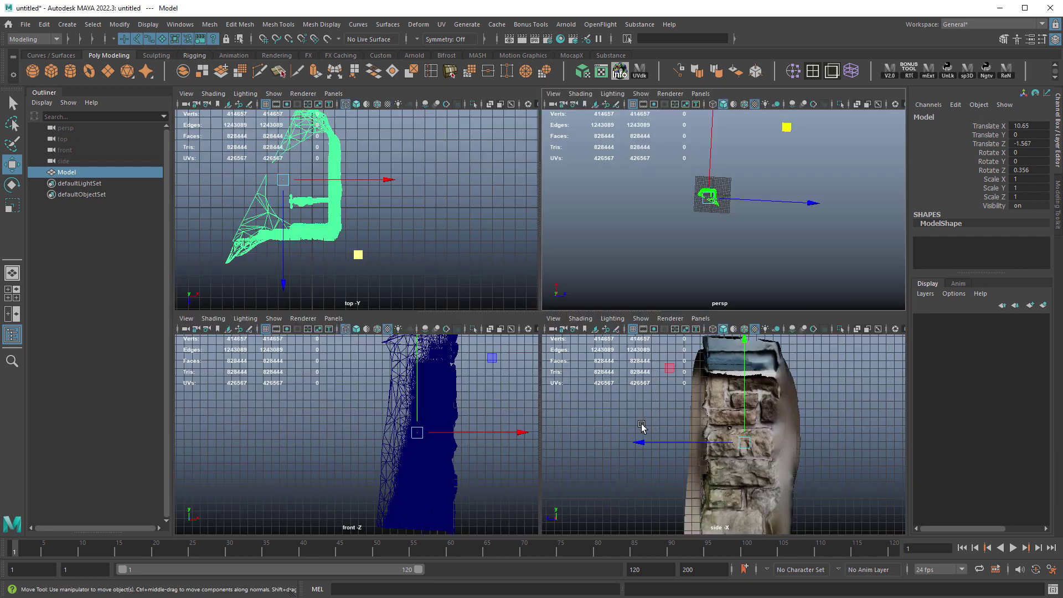
key("space")
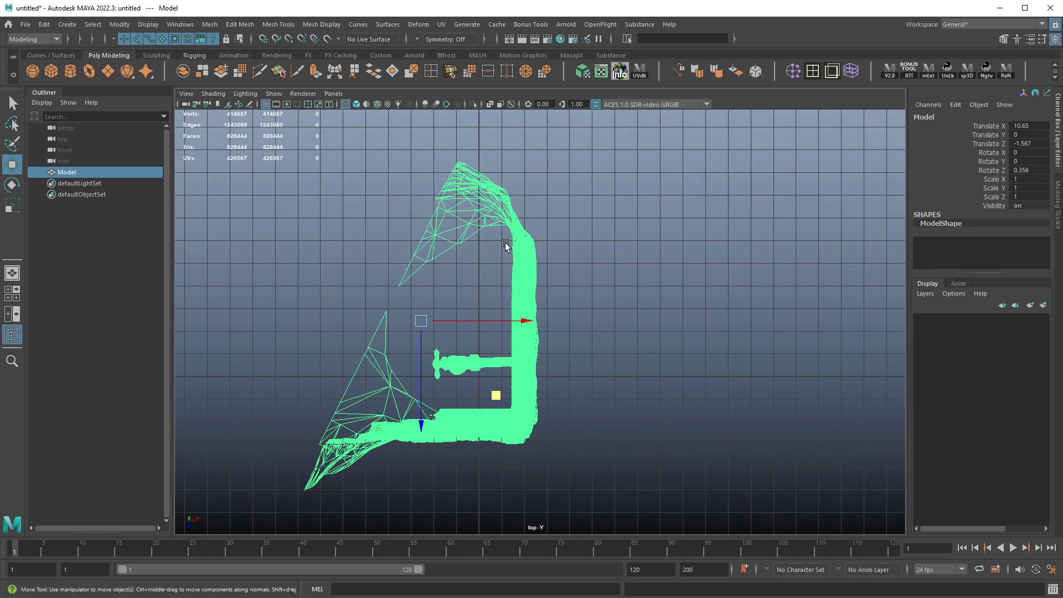
- Switch to face selection and delete the stretched faces at the far end of the faucet wall in the top view
right_click_drag(506, 227, 506, 260)
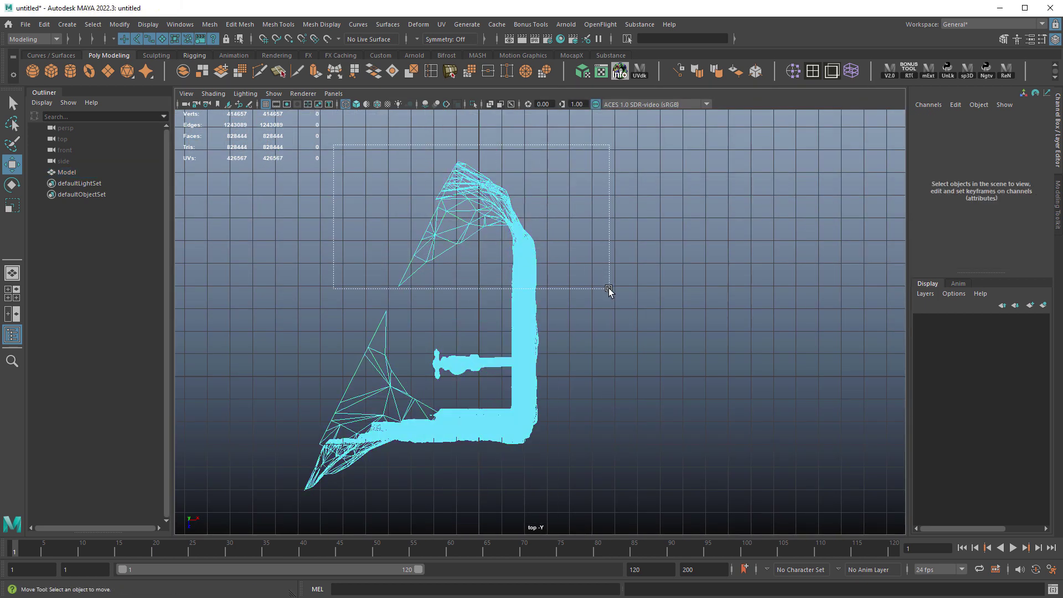
left_click_drag(608, 292, 609, 293)
key("Delete")
- Delete the ragged faces at the free end of the adjoining wall and trim both wall ends closer to the faucet
middle_click_drag(576, 301, 590, 280, "alt")
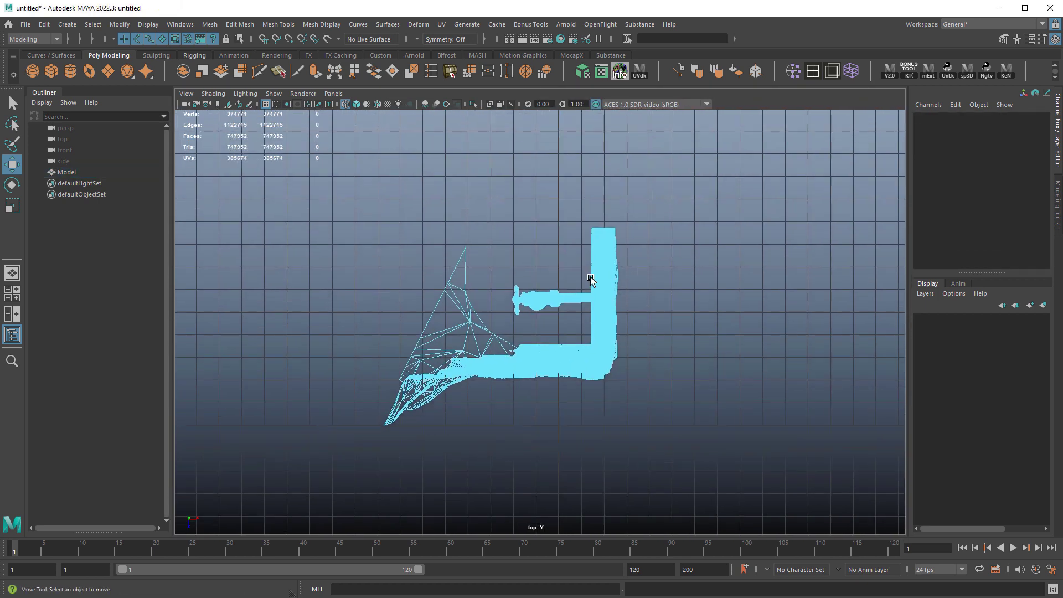
left_click_drag(431, 392, 497, 462)
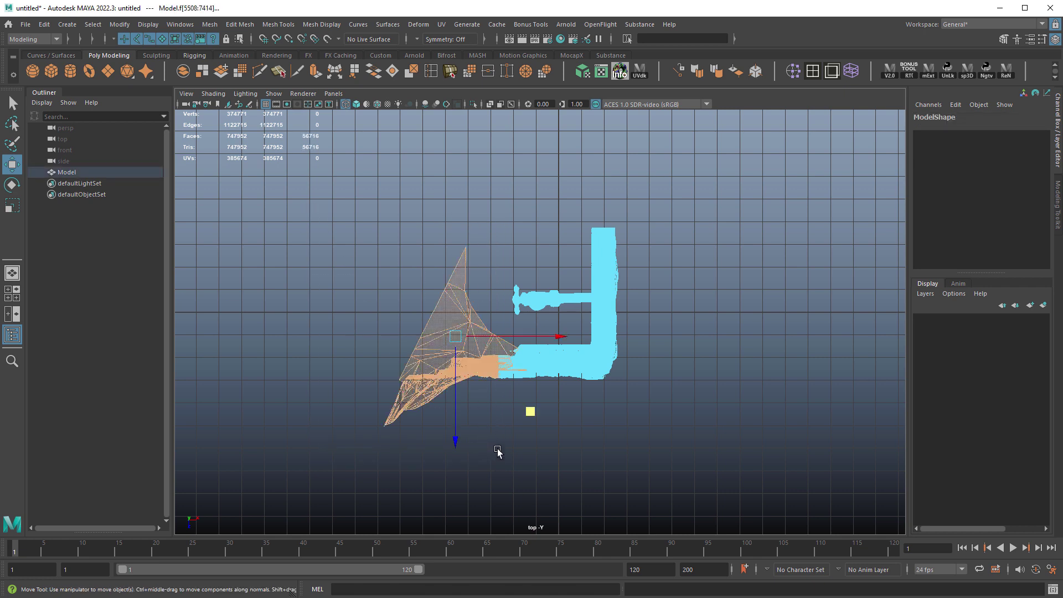
key("Delete")
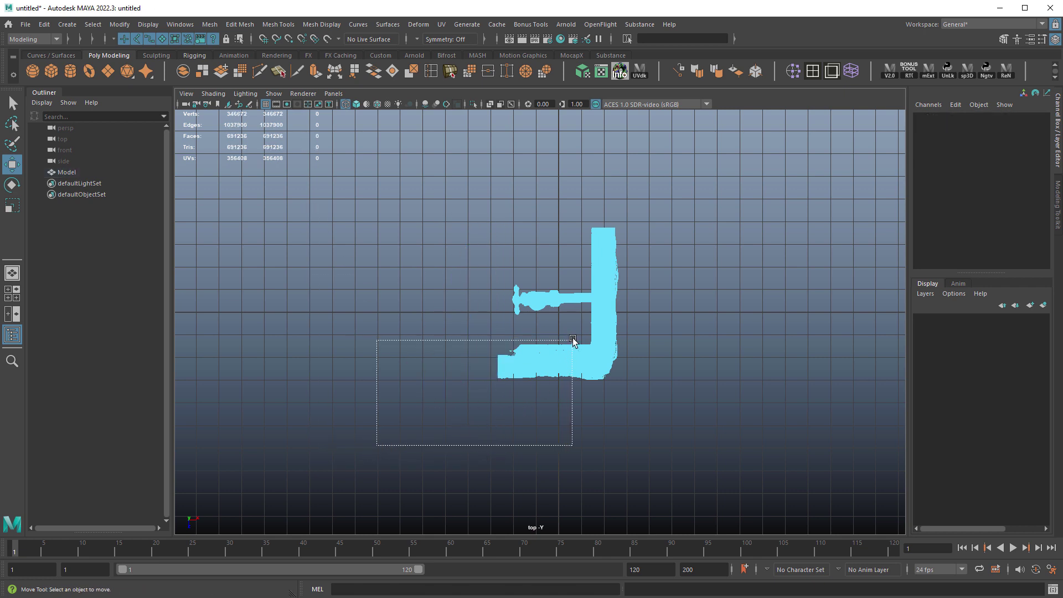
left_click_drag(579, 339, 566, 268)
key("Delete")
- Examine the trimmed wall column in the perspective view and select the model
key("space")
key("space")
scroll(707, 351, "up", 5)
middle_click_drag(523, 328, 717, 469, "alt")
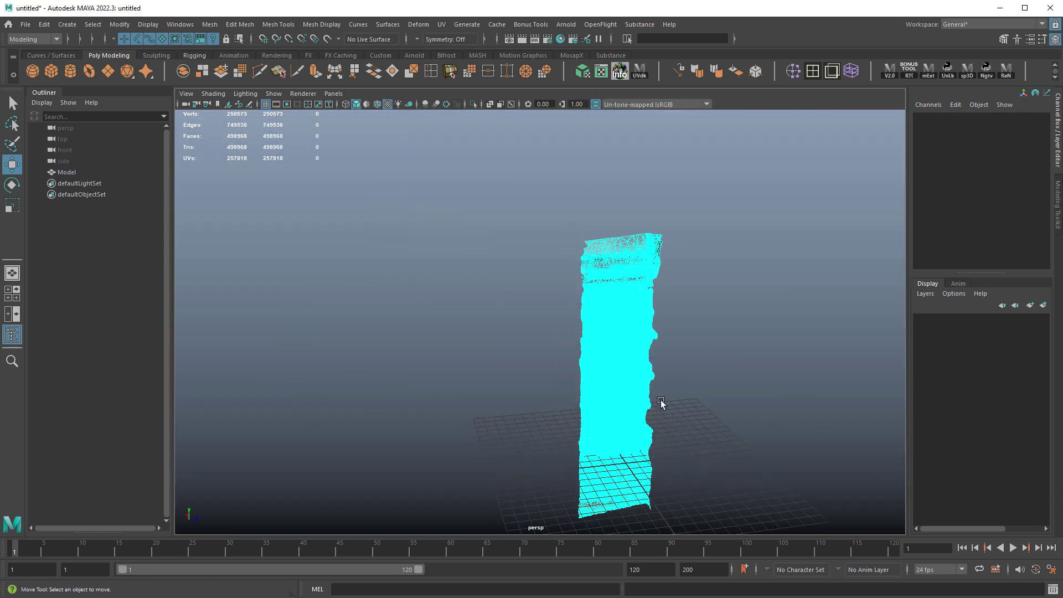
right_click_drag(660, 403, 754, 434, "alt")
middle_click_drag(754, 433, 553, 339, "alt")
left_click(553, 340)
- Delete the faces of the wall's upper section above the faucet in the textured side view
key("space")
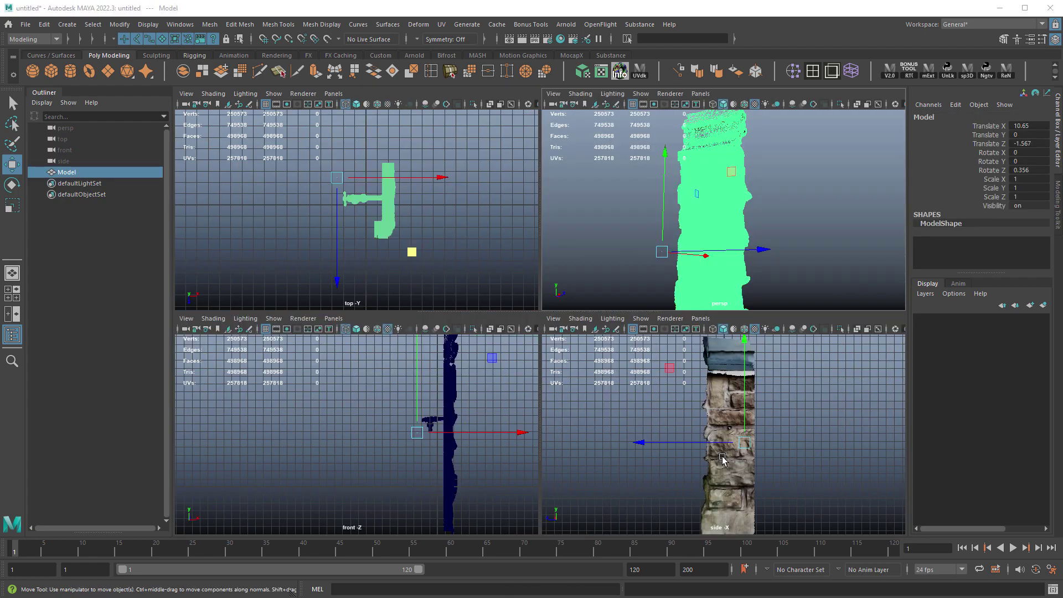
key("space")
right_click_drag(612, 331, 614, 336)
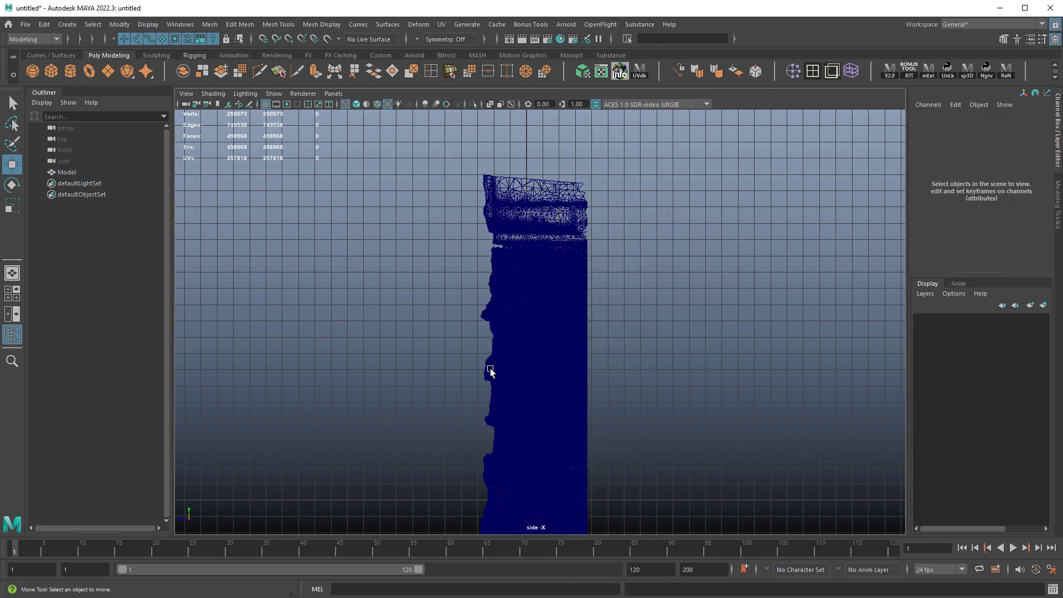
scroll(489, 368, "up", 5)
scroll(716, 417, "down", 2)
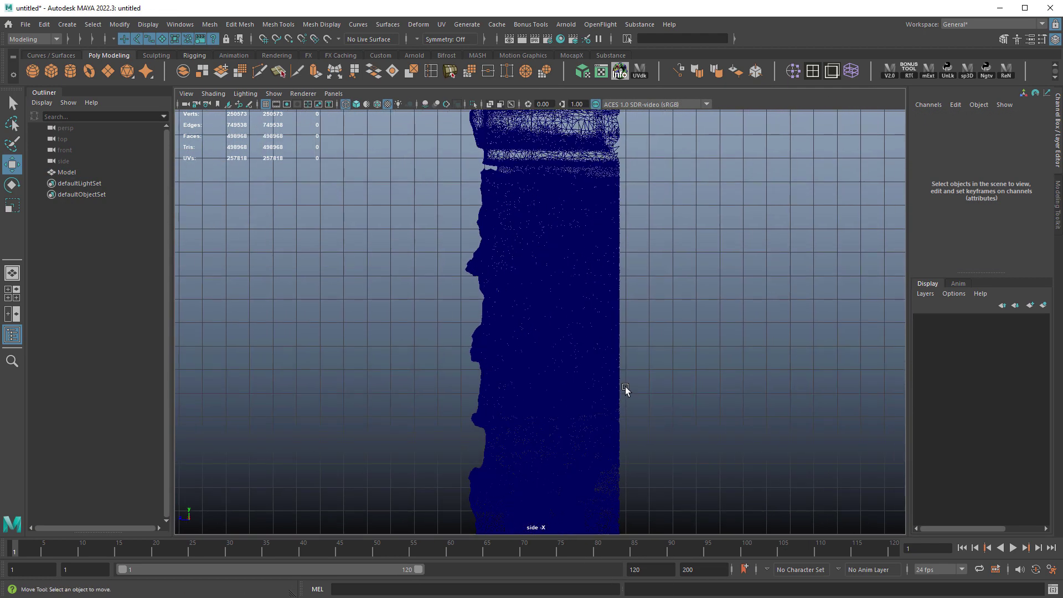
key("6")
left_click_drag(391, 126, 707, 325)
key("Delete")
- Delete the faces of the wall's lower section below the faucet in the wireframe side view
middle_click_drag(664, 465, 681, 311, "alt")
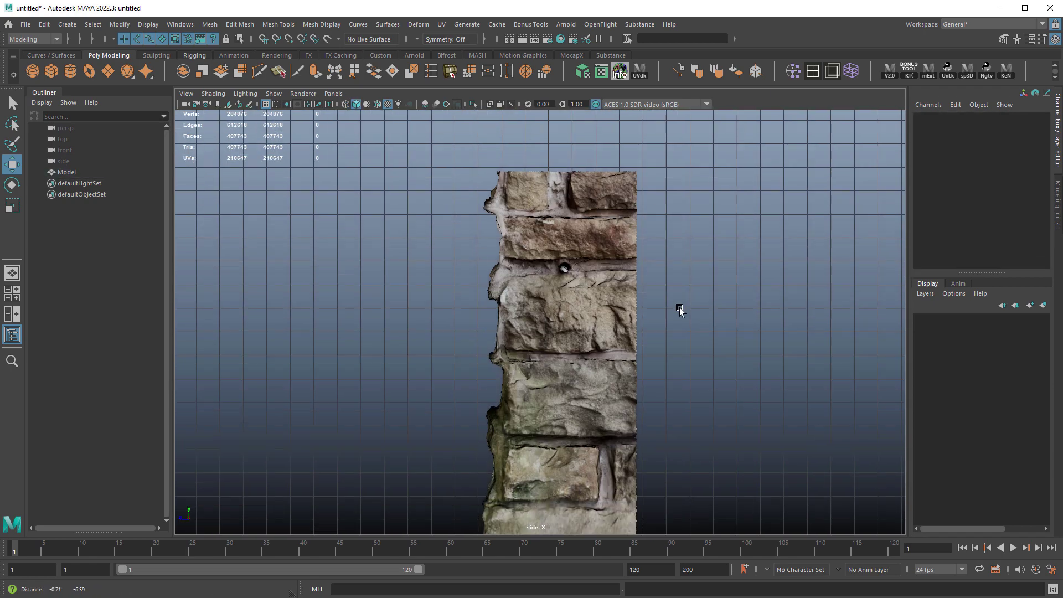
key("4")
scroll(847, 474, "up", 6)
middle_click_drag(740, 477, 739, 409, "alt")
scroll(739, 409, "down", 5)
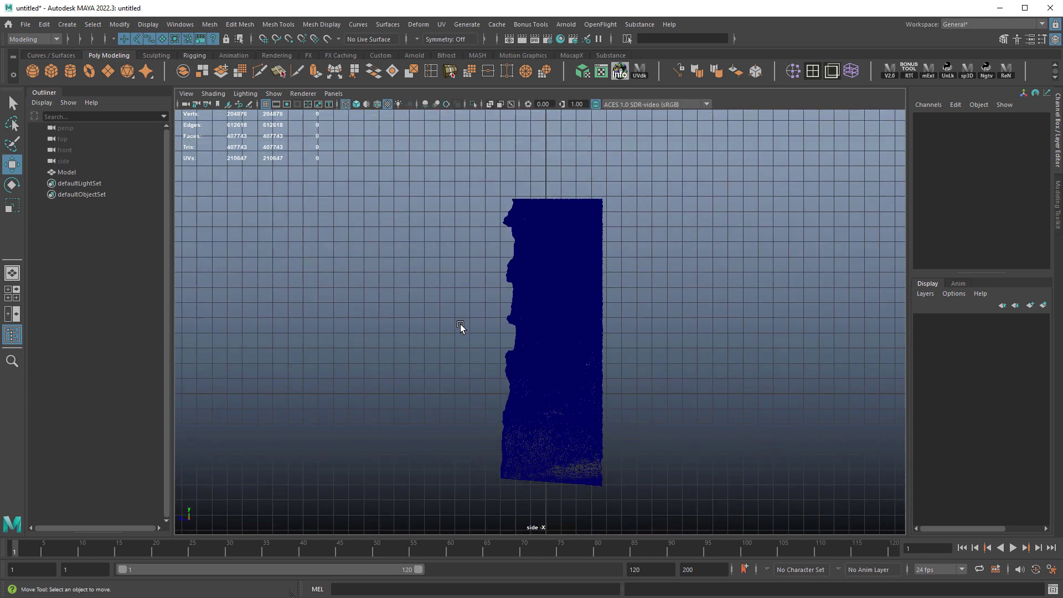
left_click_drag(735, 489, 454, 276)
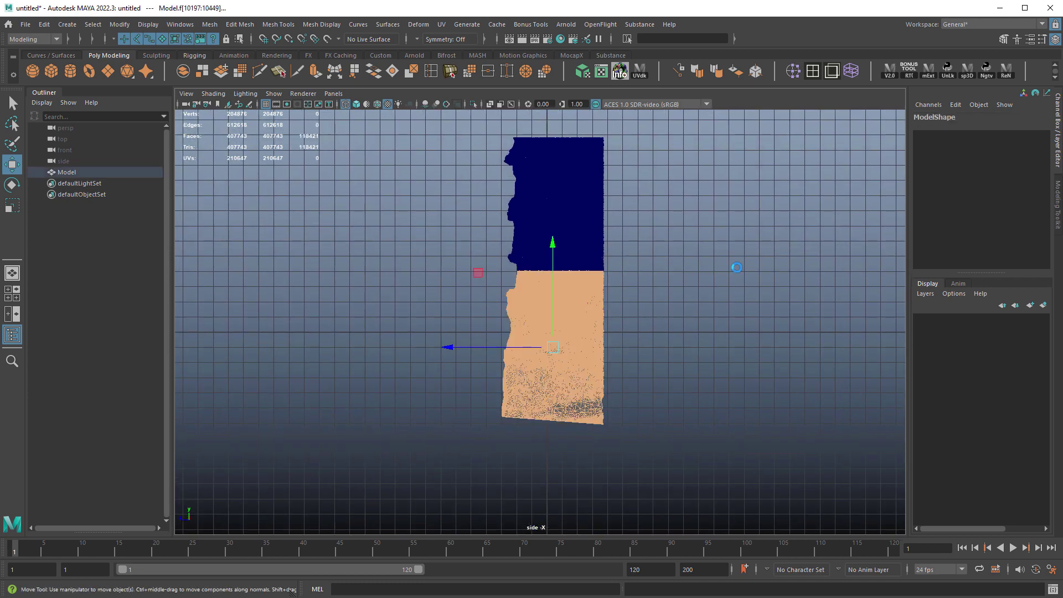
key("Delete")
- Return to object selection in the perspective view and deselect the cropped model
key("space")
key("space")
left_click_drag(570, 341, 449, 341, "alt")
right_click_drag(636, 330, 686, 314)
left_click_drag(470, 346, 597, 346, "alt")
left_click(604, 359)
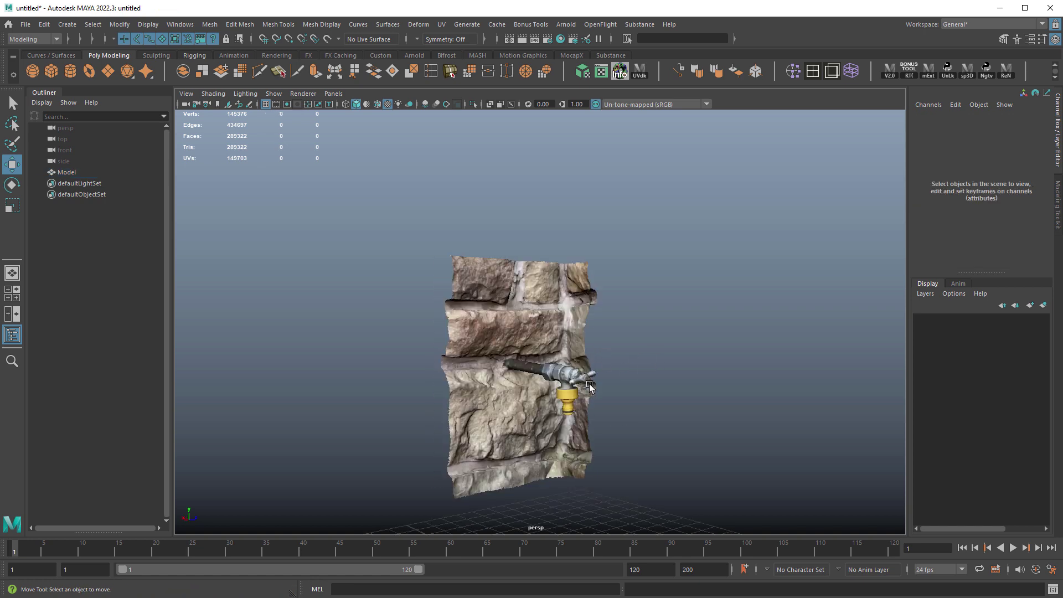
- Examine the cropped faucet and wall piece from several angles, including a close-up of the stone above the pipe
left_click_drag(589, 384, 523, 351, "alt")
right_click_drag(523, 351, 497, 388, "alt")
middle_click_drag(497, 387, 573, 331, "alt")
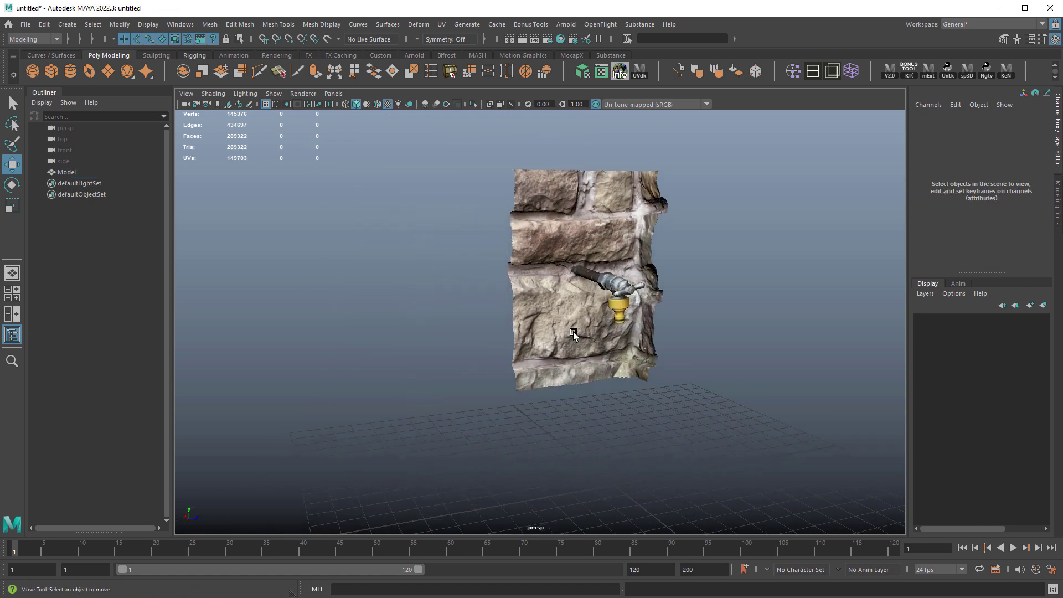
left_click_drag(573, 331, 631, 327, "alt")
right_click_drag(631, 326, 598, 325, "alt")
left_click_drag(598, 325, 498, 339, "alt")
right_click_drag(498, 340, 587, 388, "alt")
left_click_drag(587, 390, 630, 367, "alt")
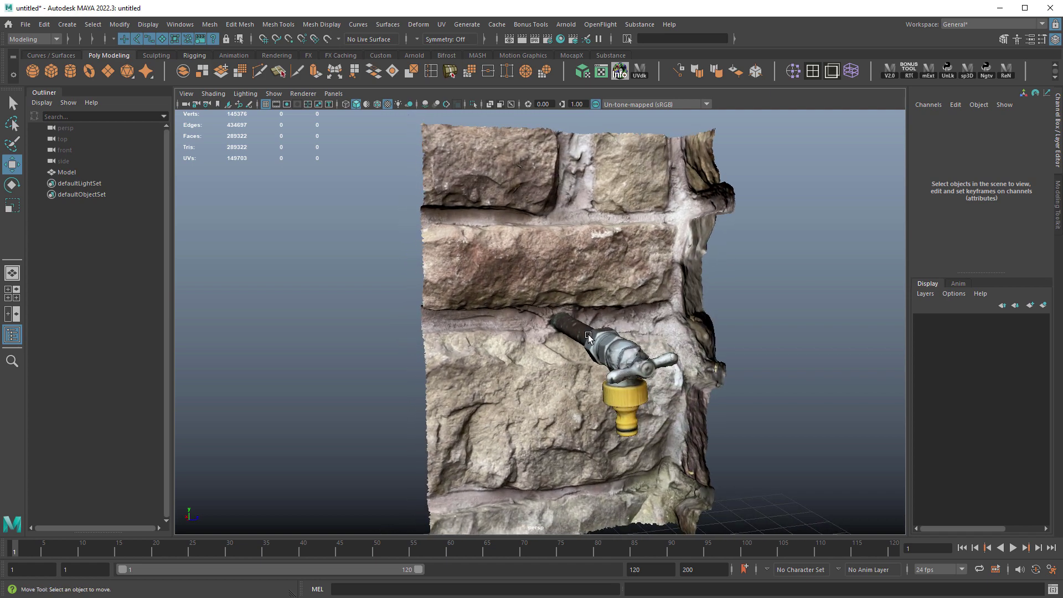
right_click_drag(588, 336, 809, 335, "alt")
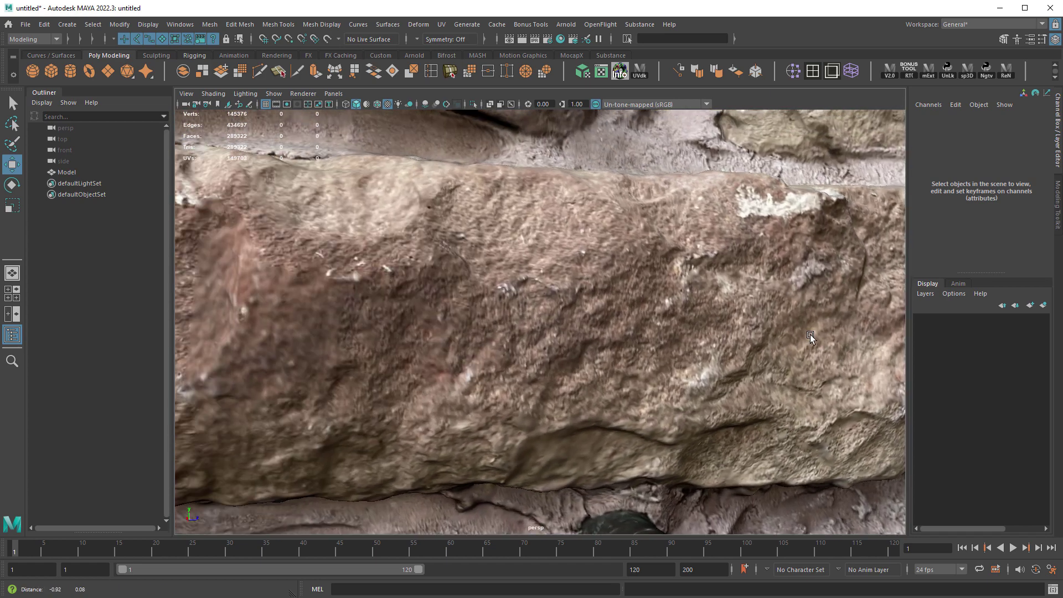
left_click_drag(809, 335, 833, 334, "alt")
left_click_drag(670, 313, 526, 269, "alt")
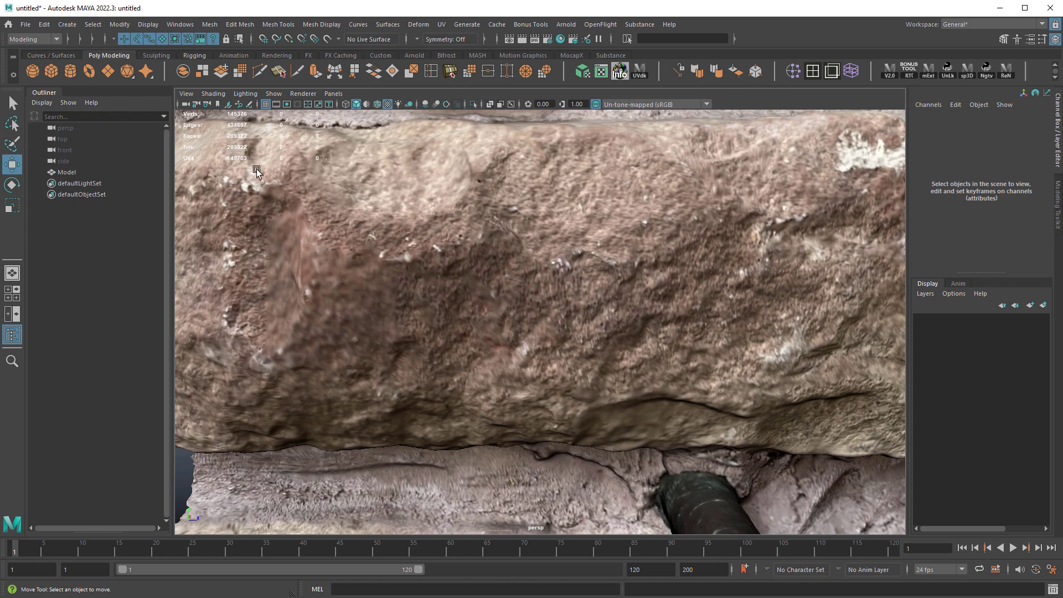
- Create a polygon cube and place it against the stone near the pipe at Translate 1.136, 9.638, -1.352
left_click(50, 71)
left_click_drag(475, 303, 488, 331, "alt")
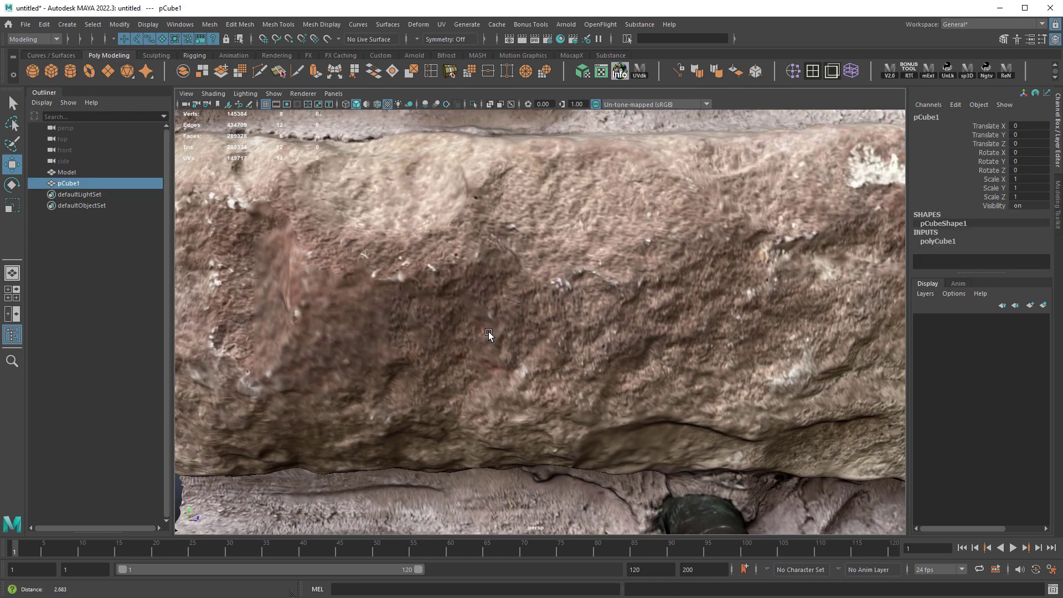
key("v")
middle_click_drag(489, 331, 467, 286)
left_click_drag(444, 314, 493, 330, "alt")
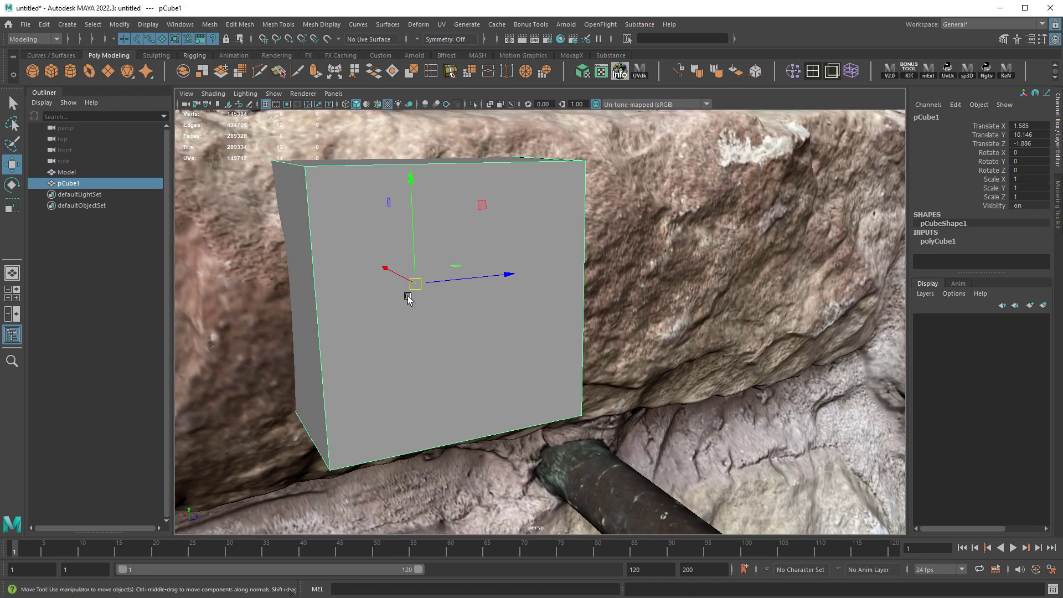
left_click_drag(412, 286, 579, 414)
- Relocate the cube's pivot to its upper corner beside the stone, temporarily isolating the cube
key("d")
key("d")
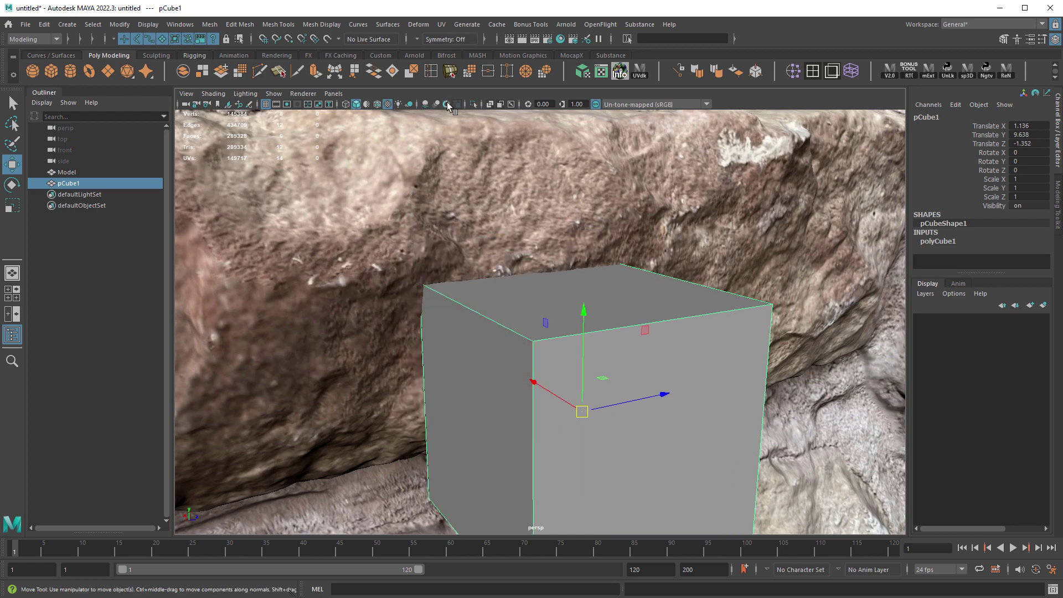
left_click(473, 104)
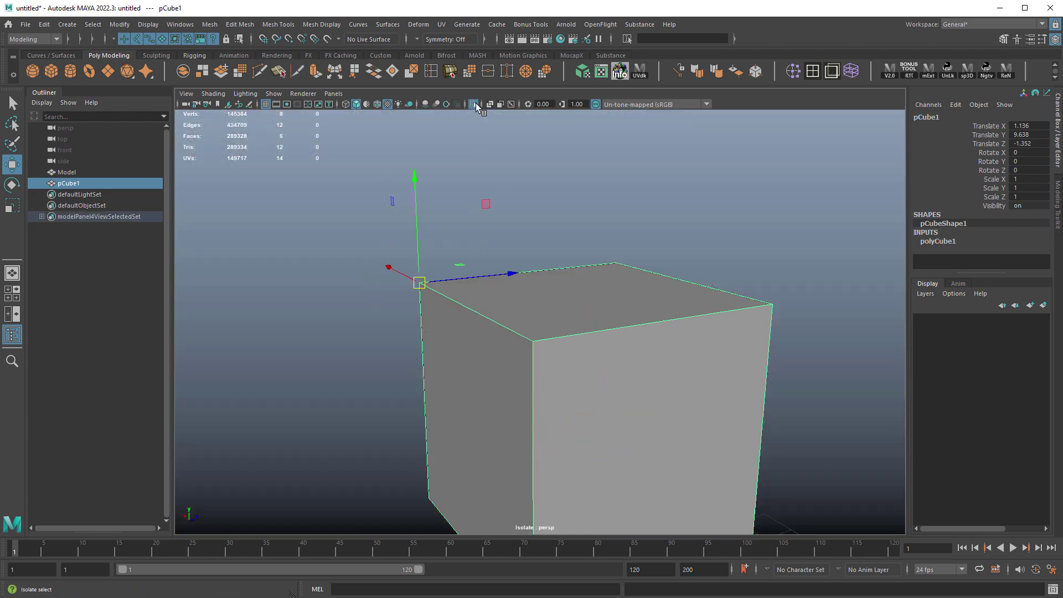
left_click(475, 104)
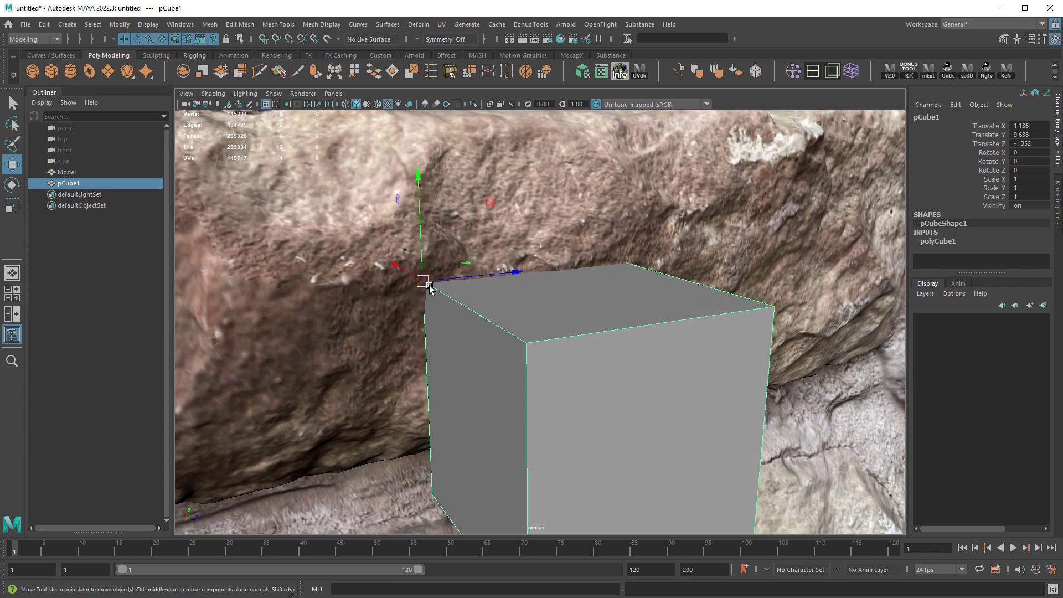
- Snap the cube's corner onto the stone at Translate 1.052, 9.737, -1.55 and rotate it to -7.074, 2.13, -2.859
key("v")
middle_click_drag(389, 277, 382, 268)
left_click_drag(539, 291, 492, 307, "alt")
left_click_drag(553, 270, 559, 313, "alt")
key("e")
left_click_drag(487, 270, 475, 238)
key("r")
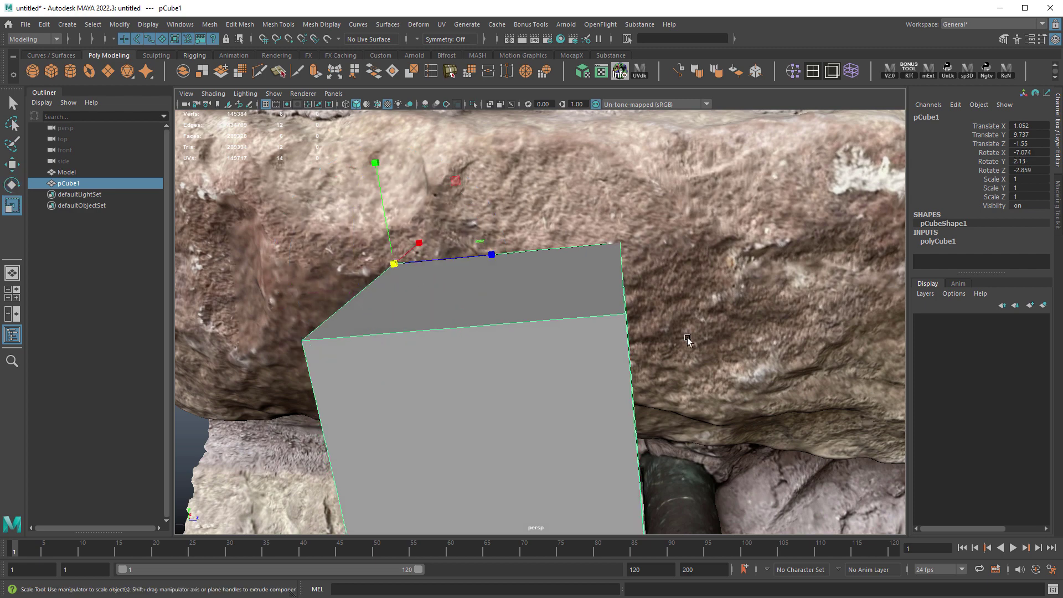
- Scale the cube uniformly to 0.959 about its pivot on the stone
middle_click_drag(686, 337, 679, 343)
left_click_drag(680, 343, 672, 353, "alt")
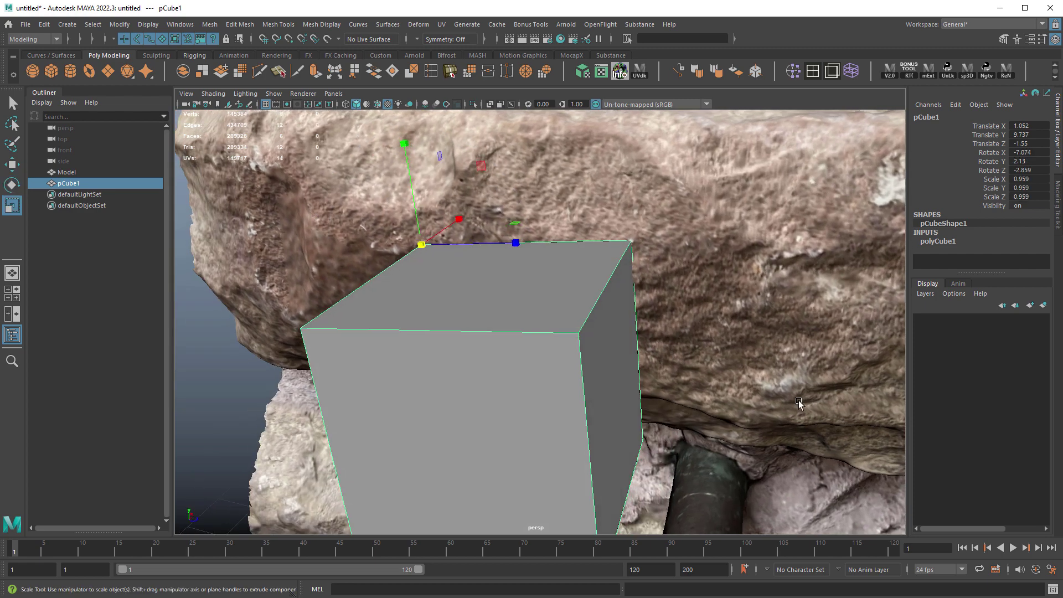
right_click_drag(798, 402, 512, 299, "alt")
key("w")
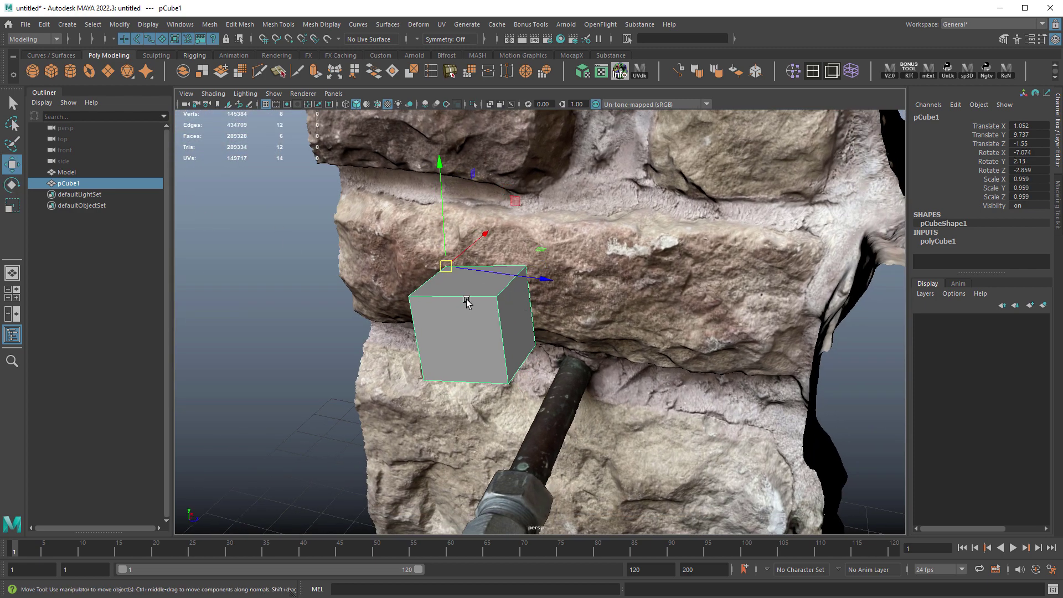
- Parent the faucet wall Model under pCube1
left_click(507, 252)
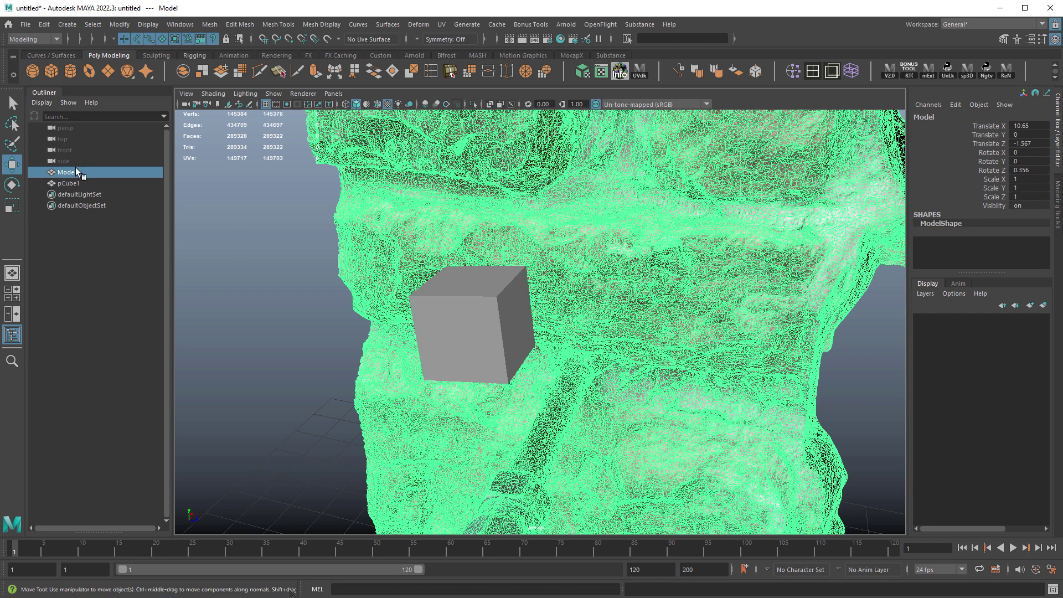
left_click_drag(75, 172, 76, 189)
middle_click_drag(72, 183, 72, 183)
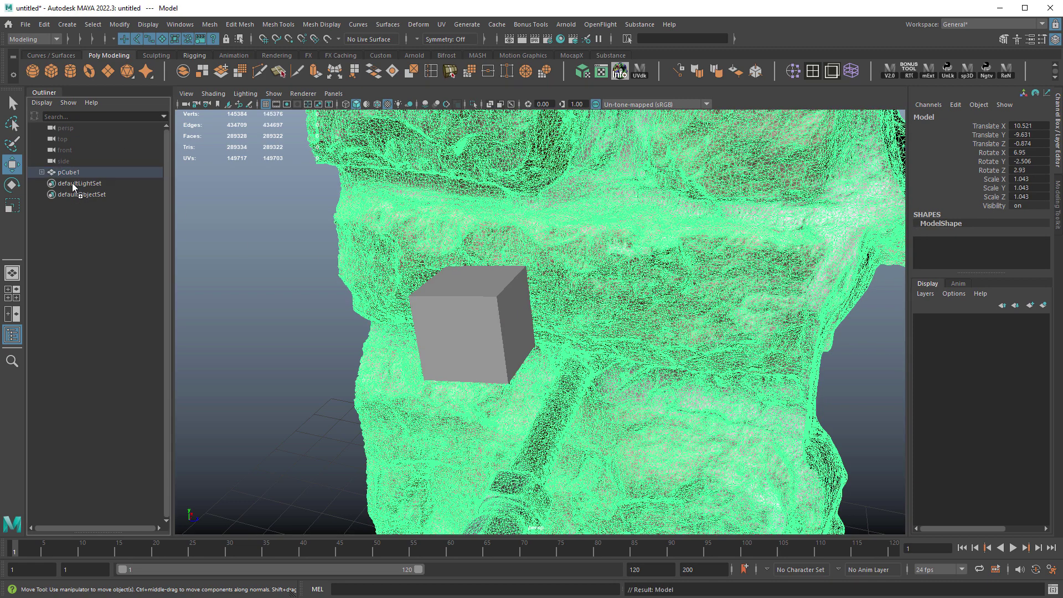
- Scale pCube1 together with its child model uniformly to 1.16
left_click(70, 172)
middle_click_drag(357, 246, 350, 260, "alt")
scroll(351, 260, "up", 2)
key("r")
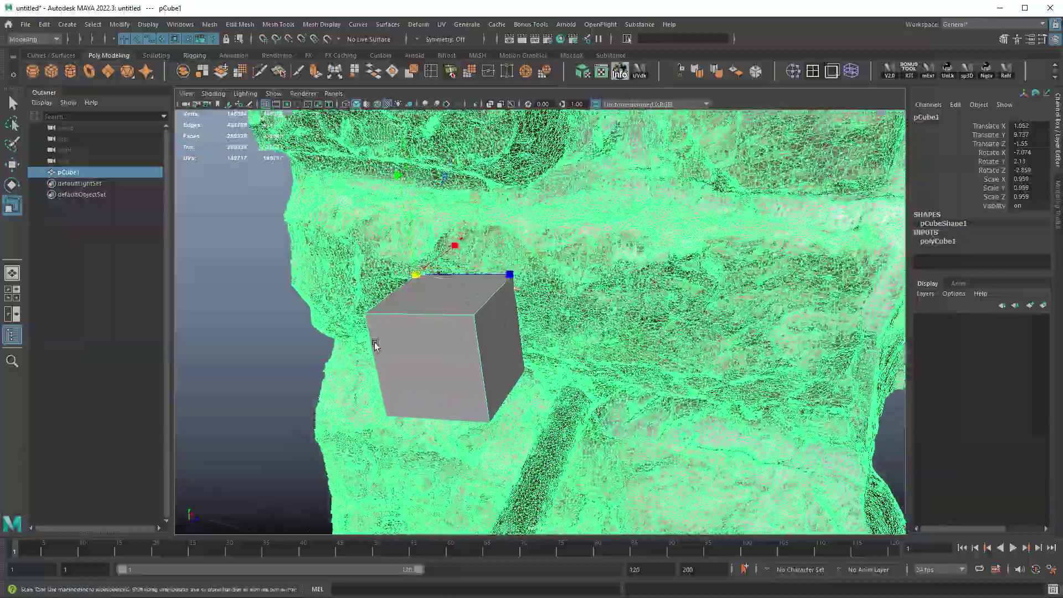
middle_click_drag(372, 344, 528, 321)
left_click_drag(455, 241, 533, 206, "alt")
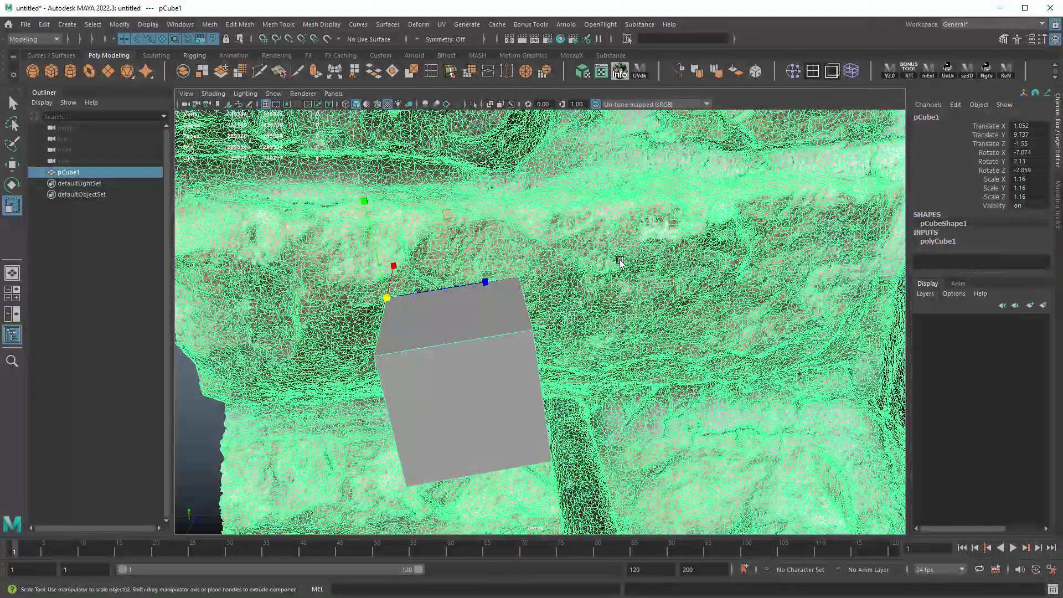
left_click_drag(476, 289, 657, 284, "alt")
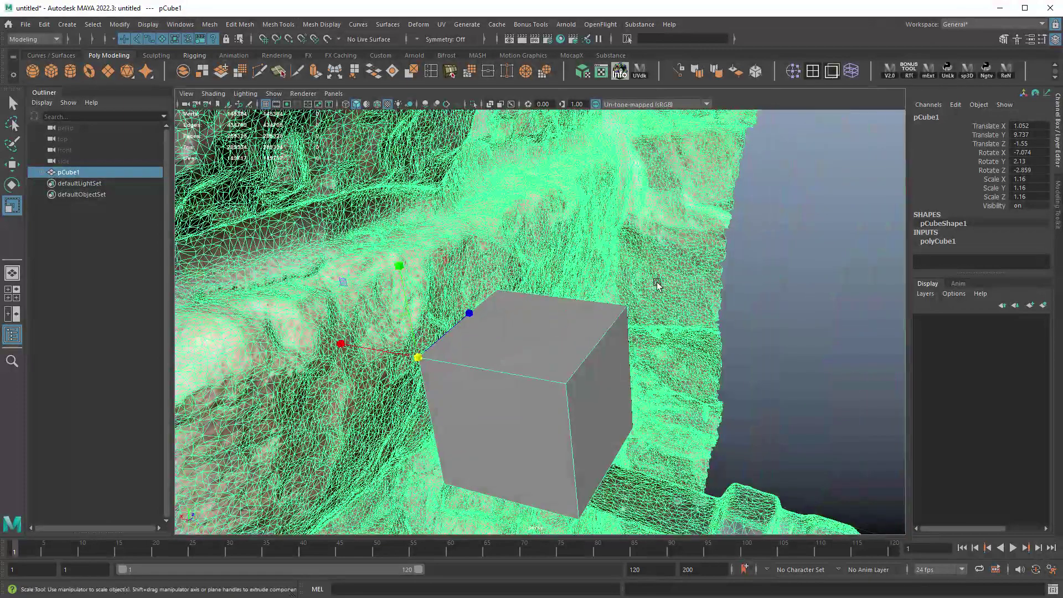
- Unparent the Model from pCube1 and delete the cube
left_click(781, 296)
left_click(593, 335)
left_click(42, 172)
left_click(73, 184)
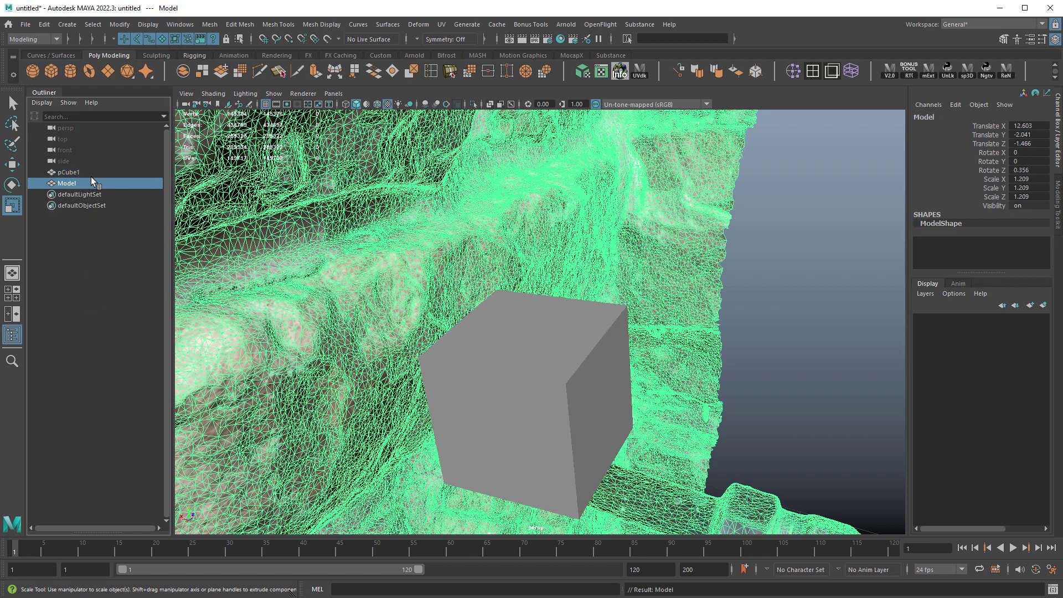
key("Delete")
- Import faucet.mb from the 3Dprints project's scenes folder into the current scene
right_click_drag(736, 371, 561, 267, "alt")
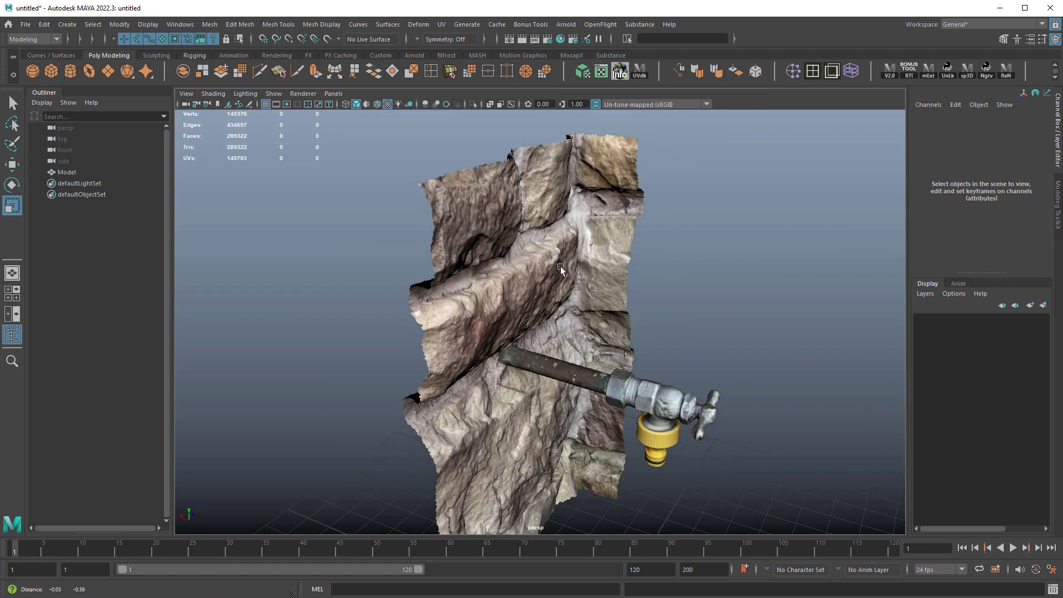
left_click_drag(631, 265, 553, 261, "alt")
middle_click_drag(635, 281, 592, 282, "alt")
key("w")
left_click_drag(592, 336, 496, 300, "alt")
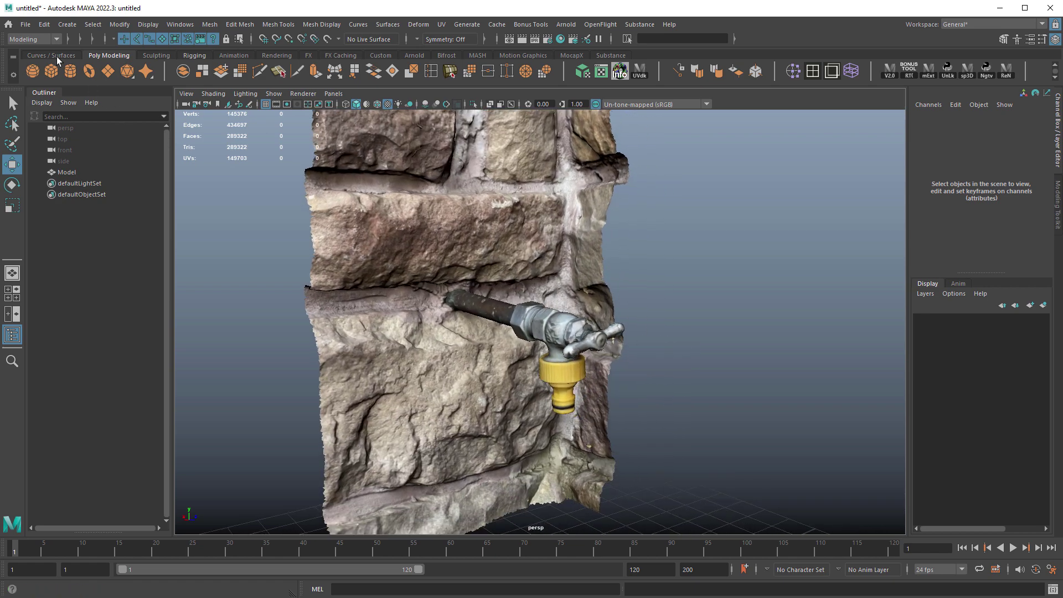
left_click(26, 24)
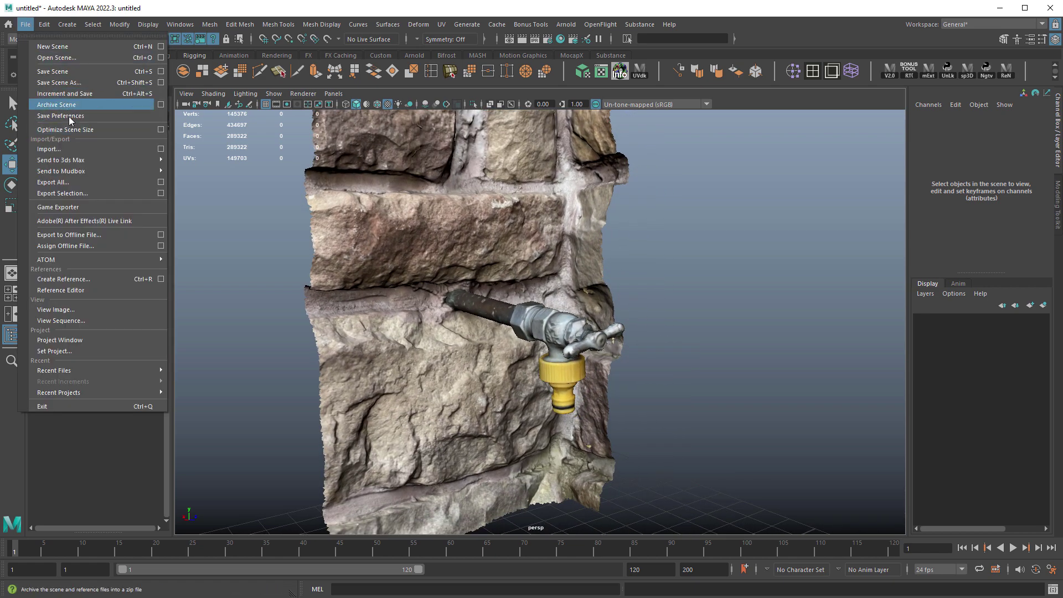
left_click(71, 150)
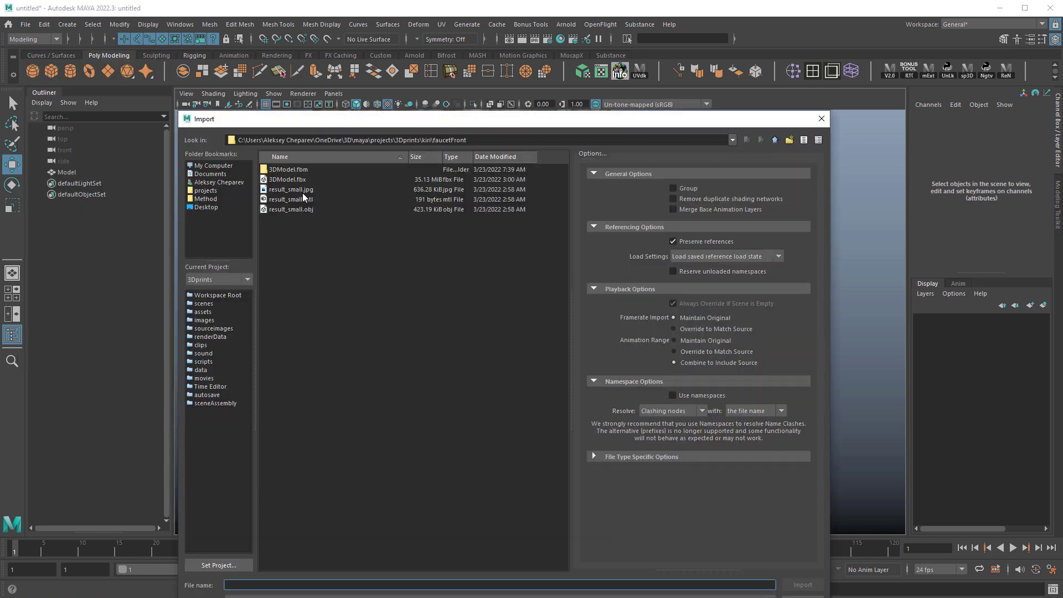
left_click(774, 140)
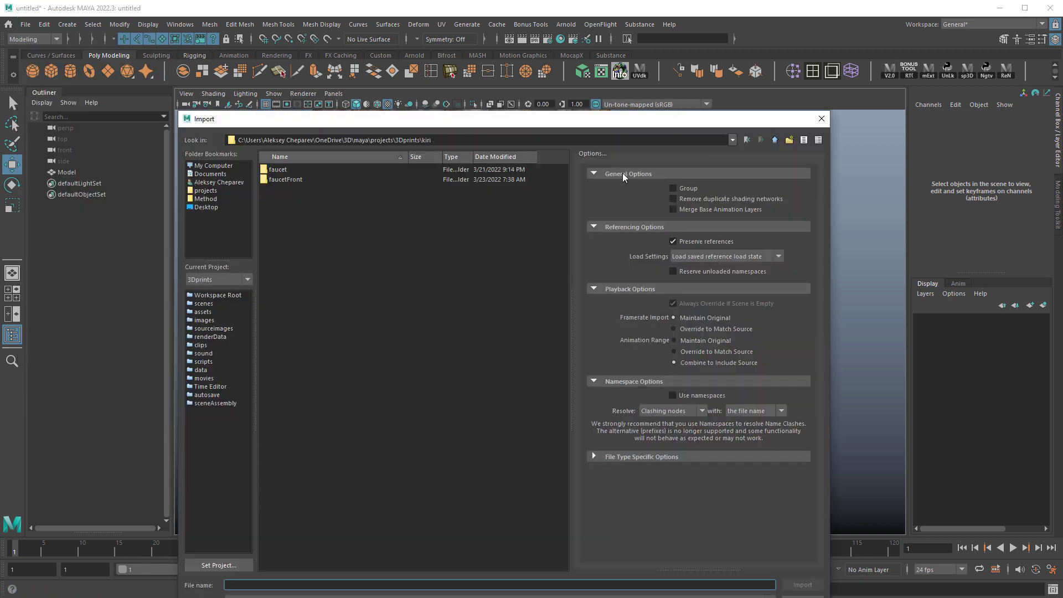
left_click(775, 140)
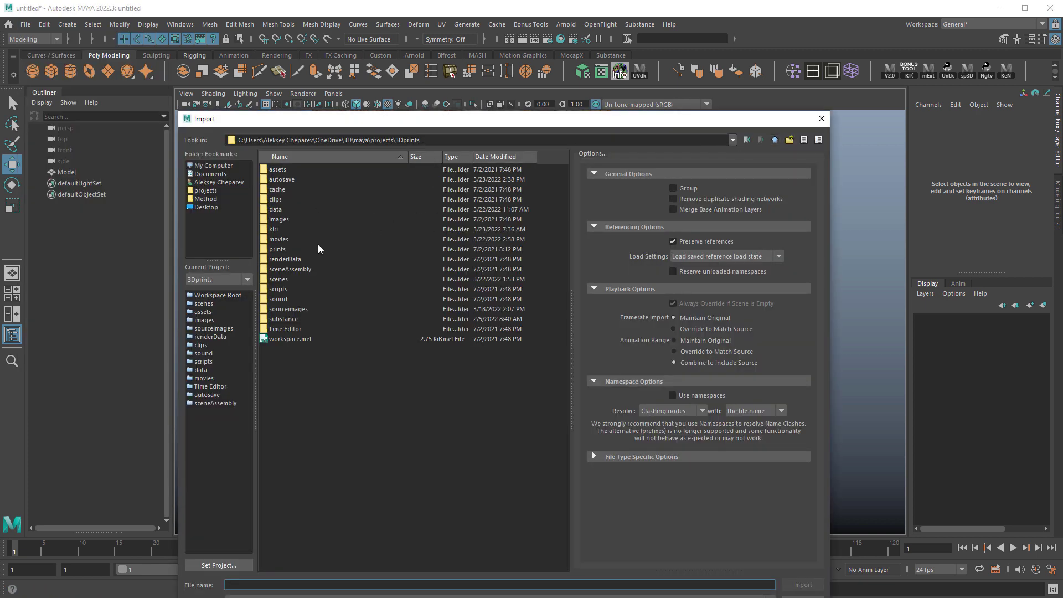
double_click(280, 279)
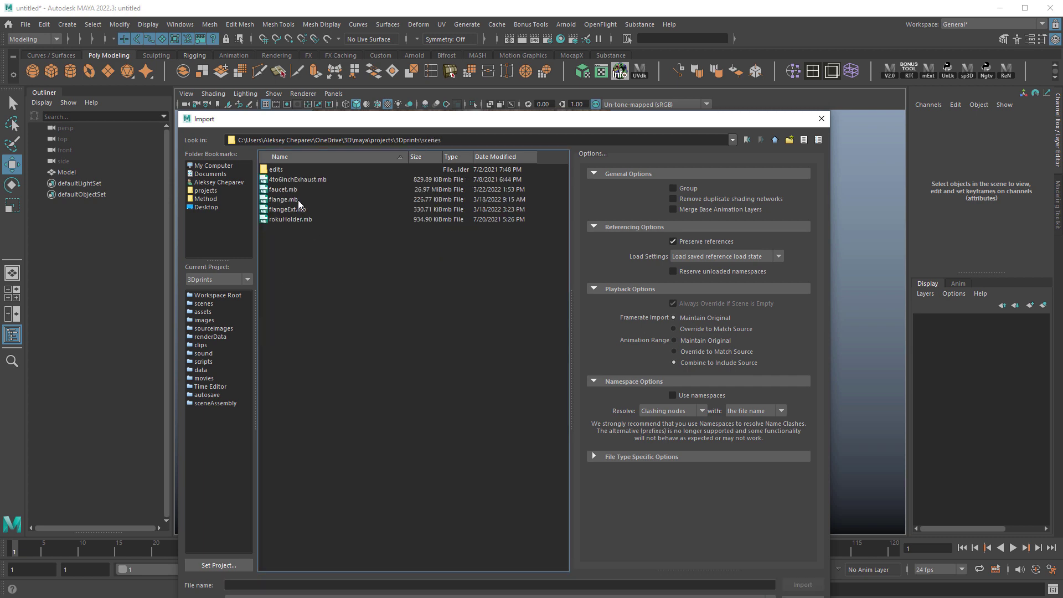
left_click(295, 190)
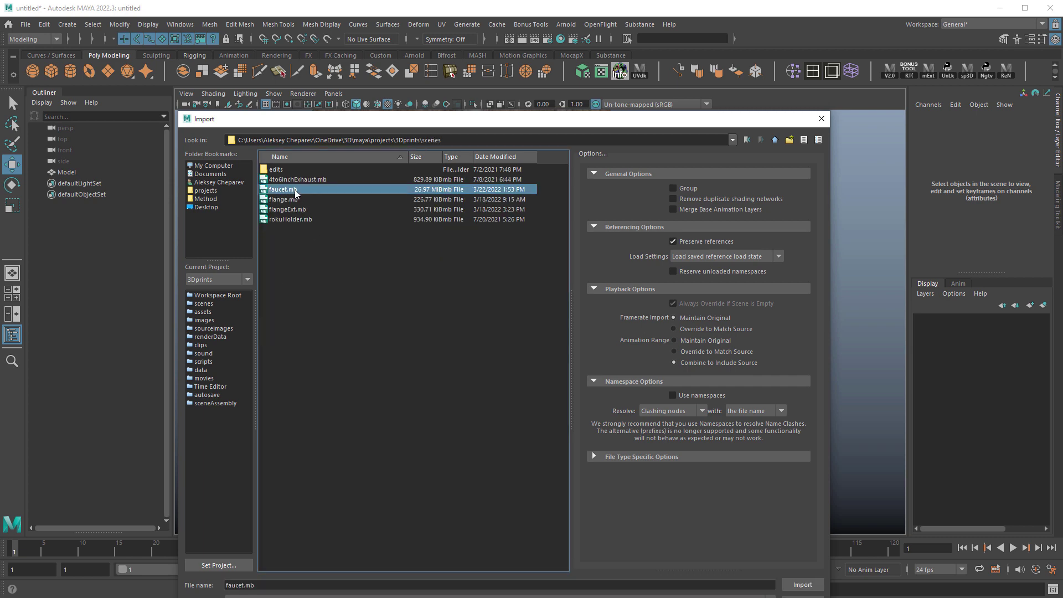
left_click(797, 588)
- Unhide the imported scan object
right_click_drag(730, 434, 607, 410, "alt")
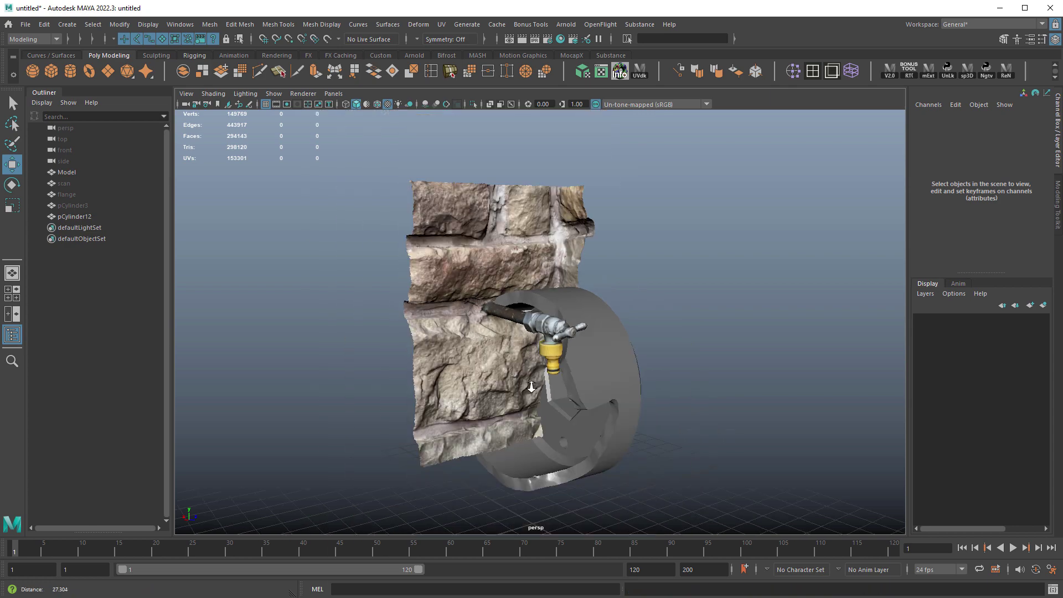
left_click_drag(607, 410, 523, 377, "alt")
left_click_drag(72, 216, 82, 182)
left_click(98, 181)
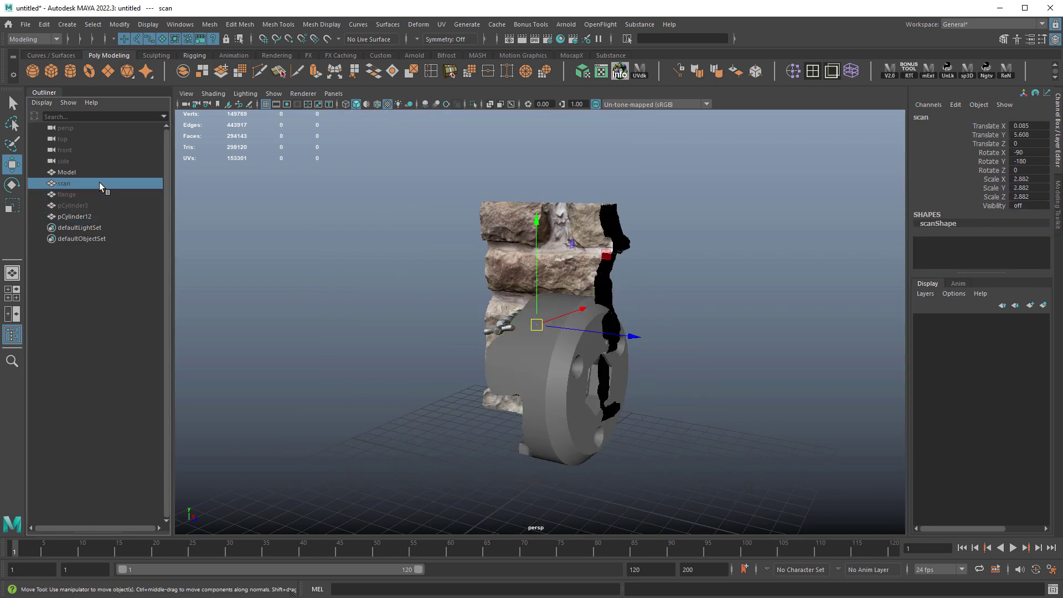
key("shift+h")
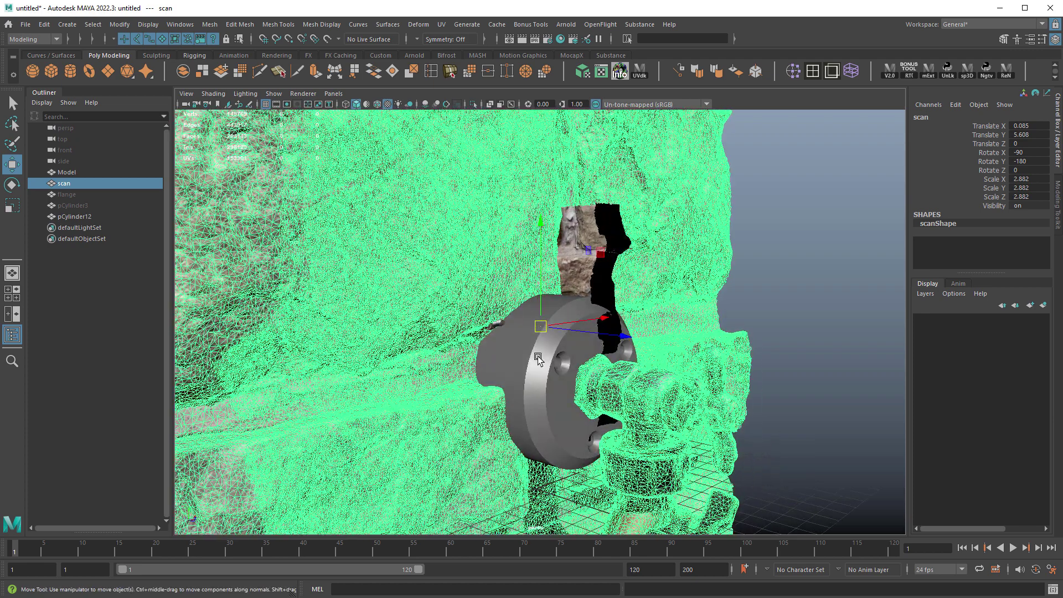
- Delete the imported flange and both imported cylinder objects, leaving the two scans
left_click(538, 356)
left_click_drag(80, 196, 85, 215)
left_click(84, 206)
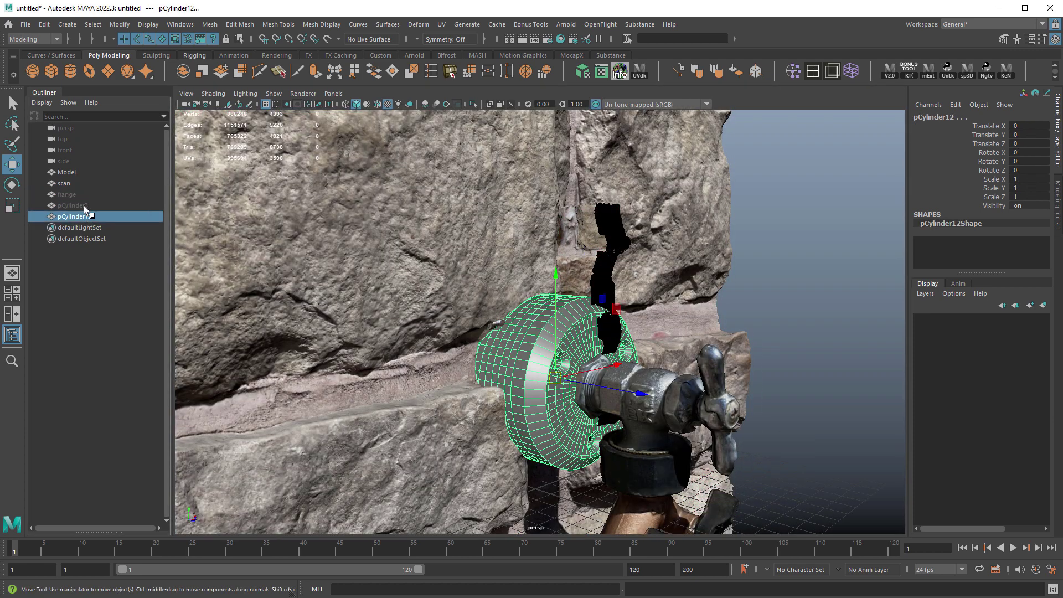
left_click_drag(87, 219, 75, 195)
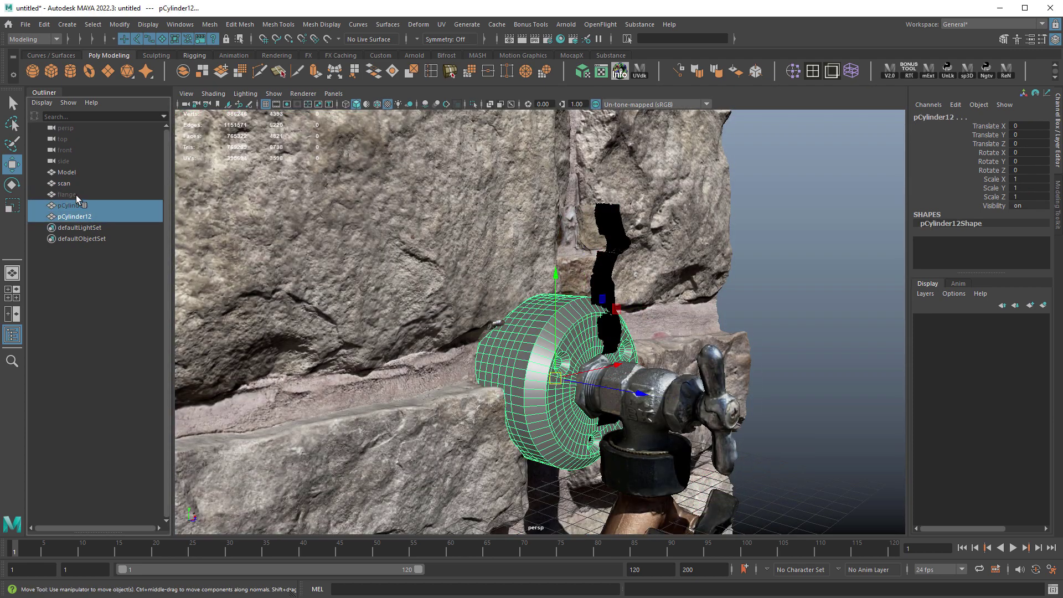
key("Delete")
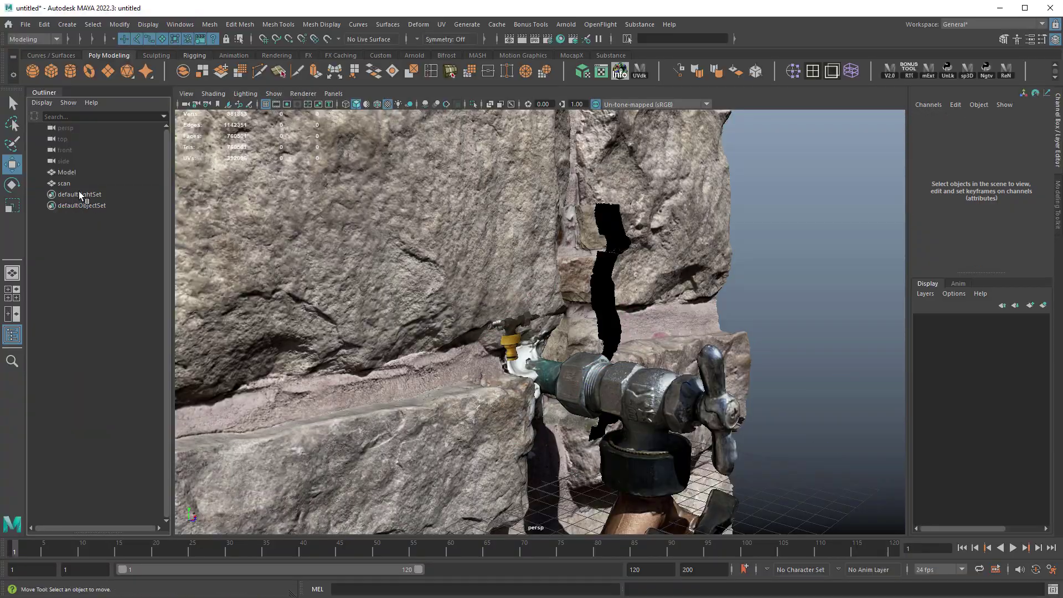
- Rotate the smaller faucet Model around the vertical axis to Rotate Y 90.466 to face the same way as the imported scan
left_click(77, 185)
left_click_drag(519, 324, 736, 349, "alt")
left_click(704, 377)
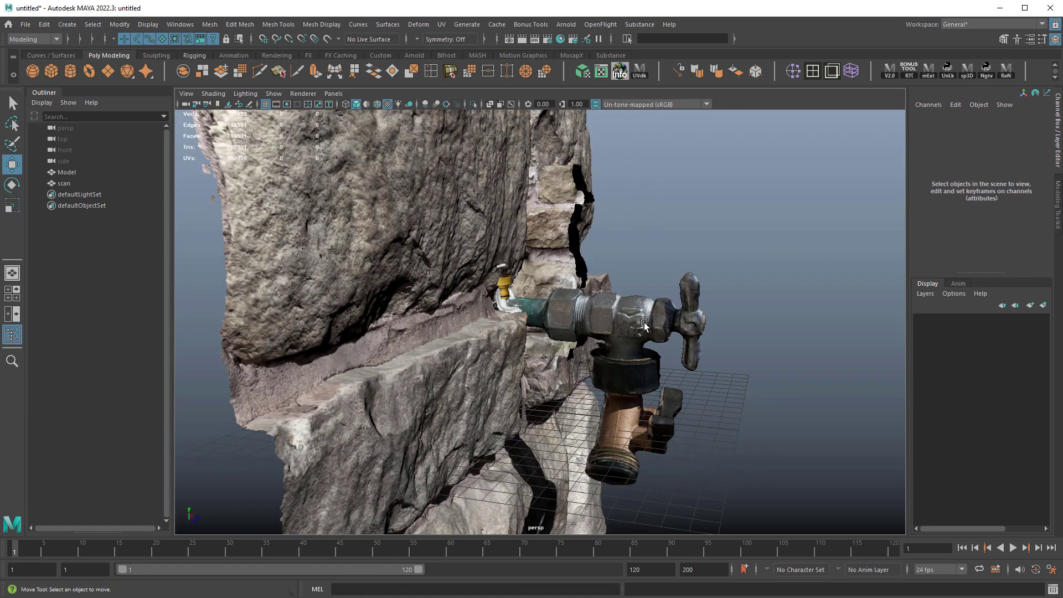
left_click(470, 233)
right_click_drag(470, 232, 551, 225, "alt")
left_click(569, 194)
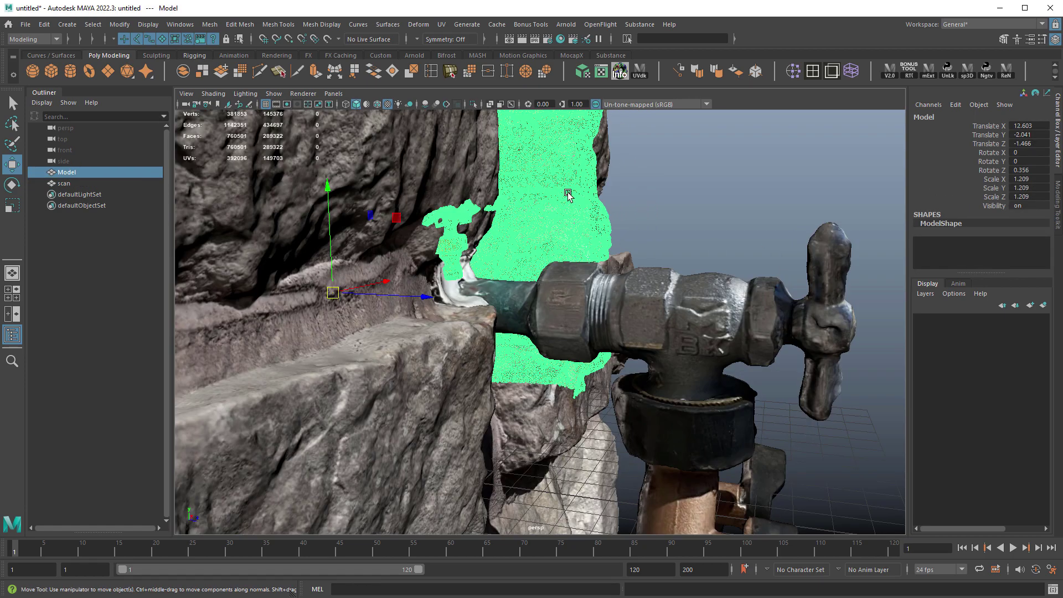
key("e")
middle_click_drag(569, 194, 535, 216, "alt")
left_click_drag(351, 337, 416, 330)
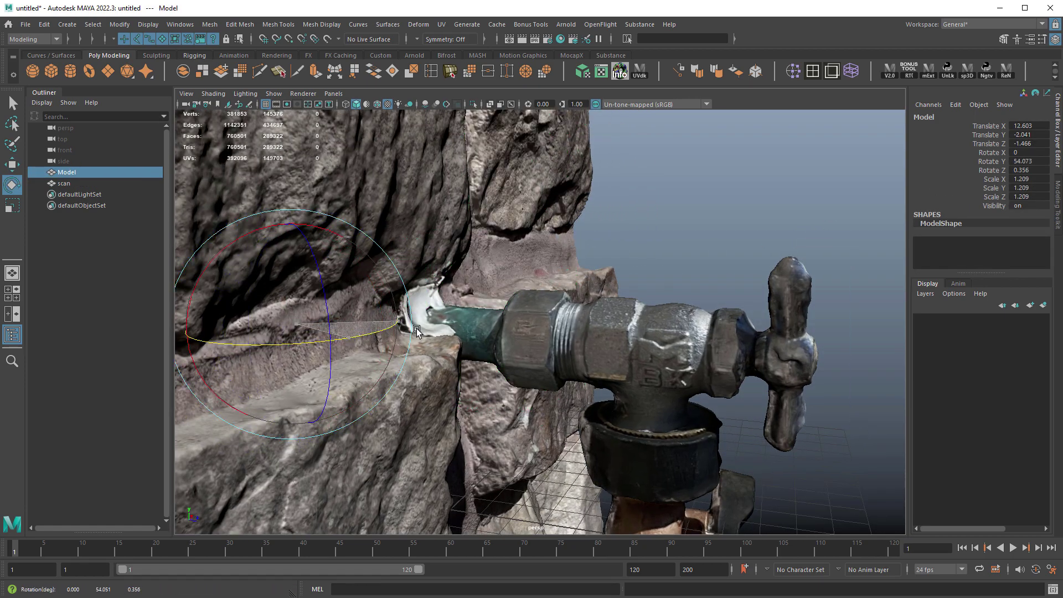
right_click_drag(463, 322, 394, 335, "alt")
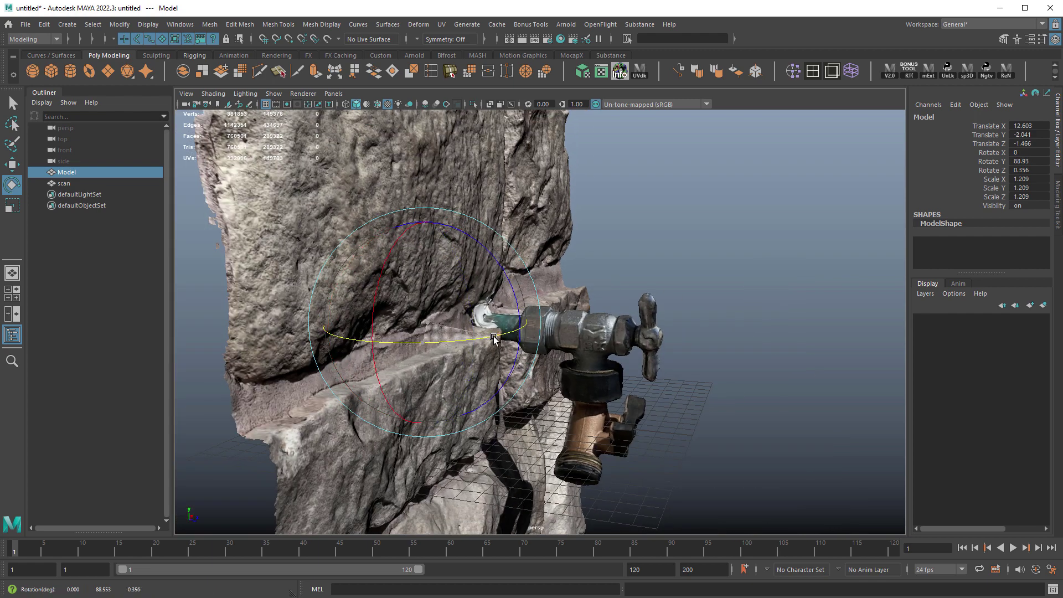
key("w")
middle_click_drag(609, 397, 749, 434)
key("ctrl+z")
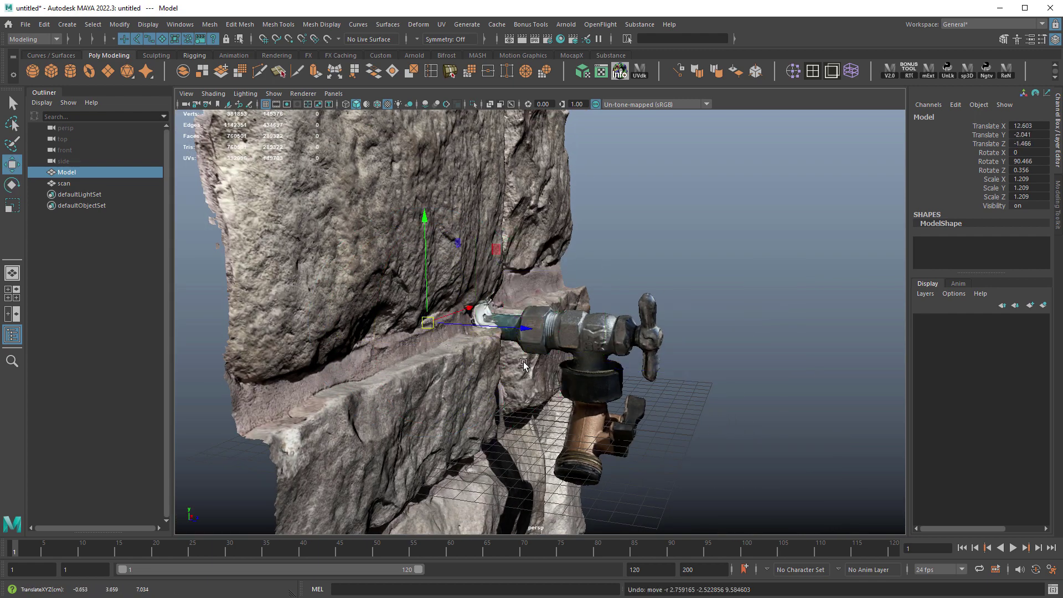
- Set the Model's Rotate Y to 90 and freeze its transformations
left_click_drag(676, 376, 715, 363, "alt")
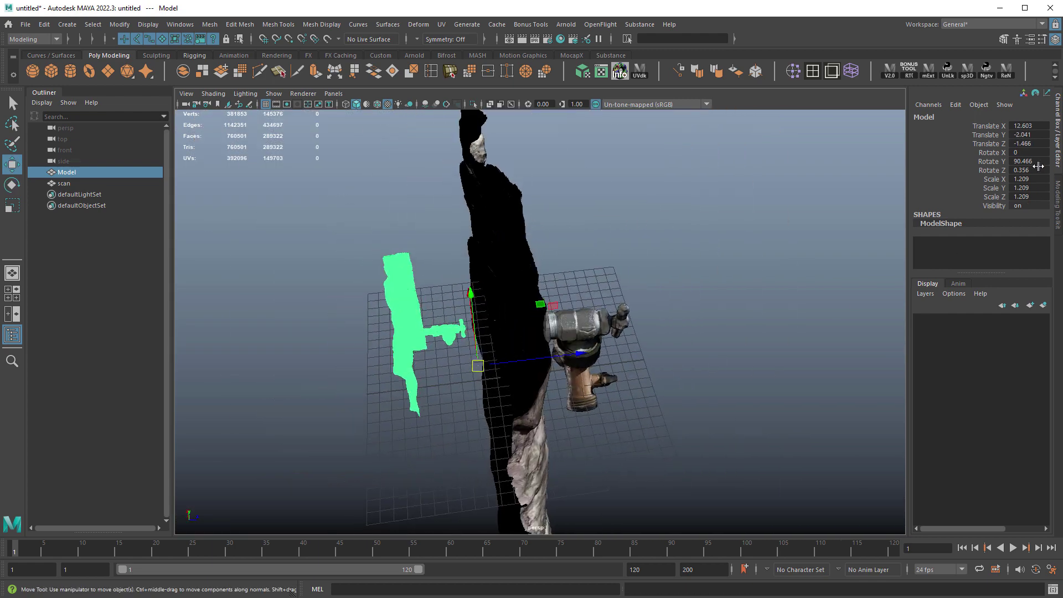
left_click_drag(789, 395, 684, 355, "alt")
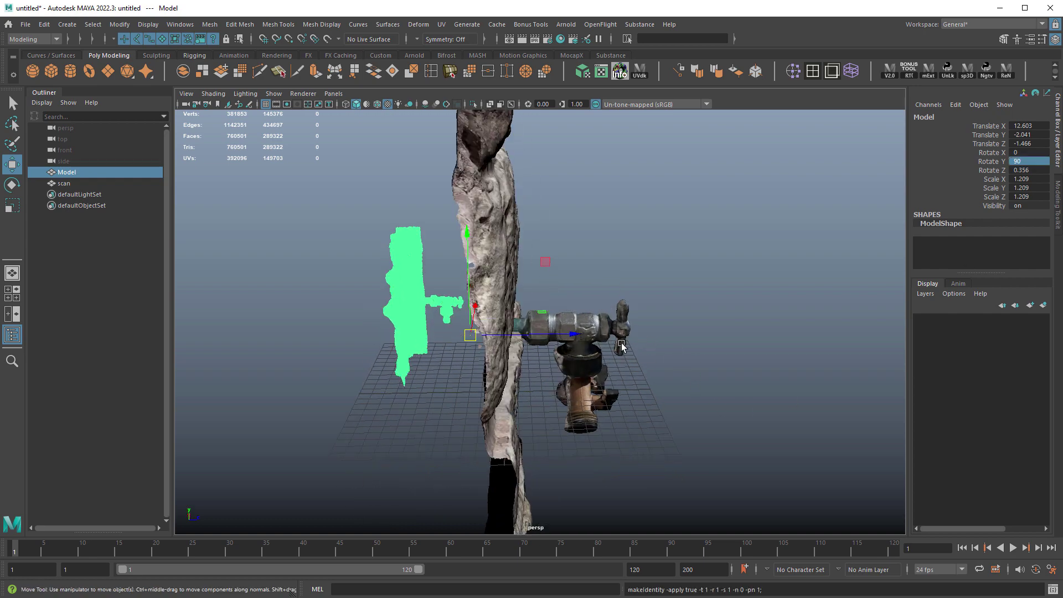
- Move the Model forward along Z to 8.34 and scale it uniformly to 2.172
left_click_drag(576, 335, 526, 365)
right_click_drag(526, 365, 722, 390, "alt")
left_click_drag(589, 365, 604, 342, "alt")
key("r")
middle_click_drag(641, 372, 814, 405)
right_click_drag(815, 406, 592, 366, "alt")
key("w")
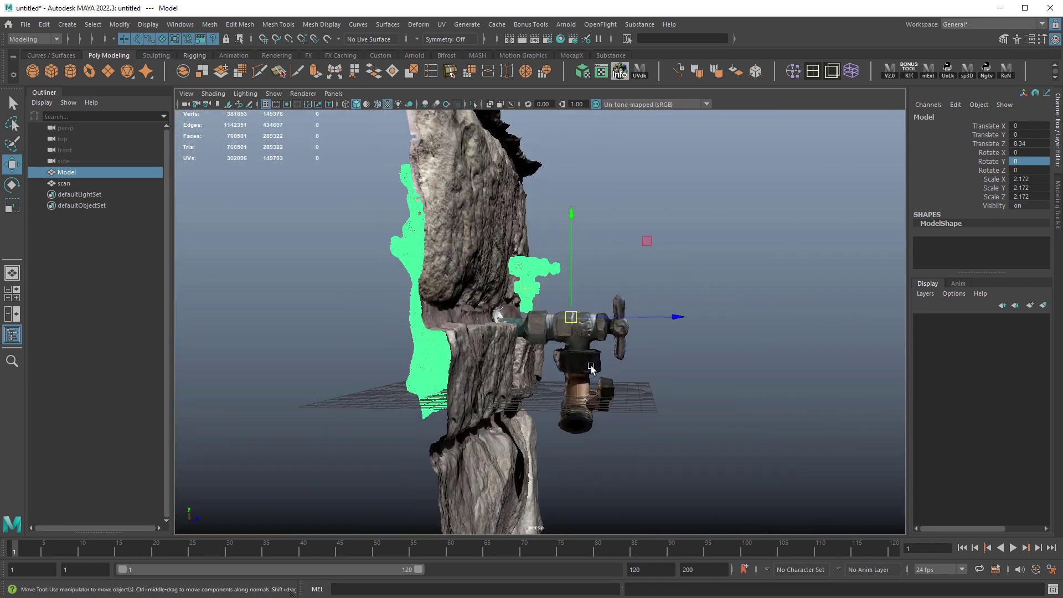
- Scale the Model uniformly to 4.047 and move it beside the scan's faucet at Translate 0.795, -8.453, 19.462
middle_click_drag(567, 370, 796, 438)
key("r")
left_click_drag(598, 355, 600, 375, "alt")
key("w")
middle_click_drag(555, 369, 610, 421)
left_click_drag(610, 422, 492, 426, "alt")
left_click_drag(647, 337, 667, 435, "alt")
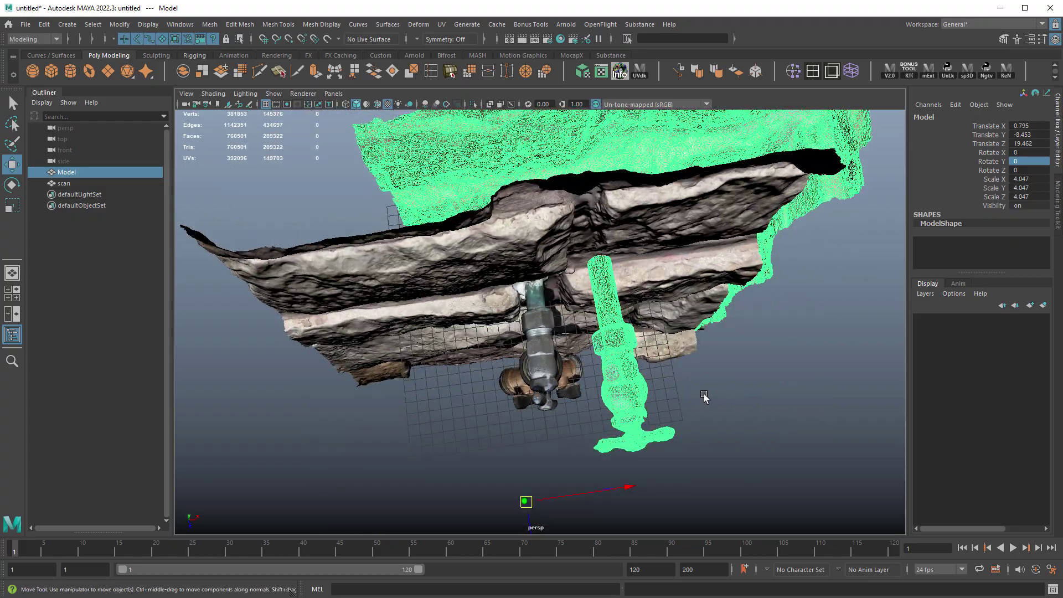
- Move the Model over the scan's faucet to Translate -5.214, -7.968, 16.723
middle_click_drag(704, 396, 672, 397, "alt")
left_click_drag(625, 421, 698, 365, "alt")
right_click_drag(631, 388, 712, 381, "alt")
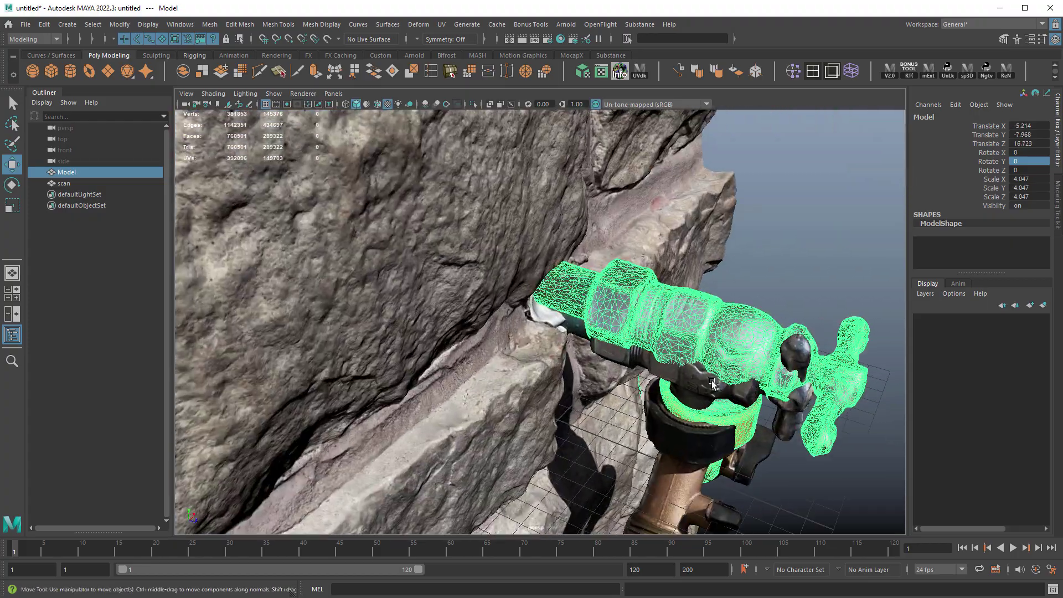
left_click_drag(711, 381, 671, 355, "alt")
right_click_drag(671, 355, 803, 422, "alt")
left_click_drag(804, 422, 709, 380, "alt")
- Refine the Model's overlap with the scan's faucet at Translate -5.009, -8.906, 16.765 and scale it uniformly to 4.018
middle_click_drag(709, 380, 718, 566)
right_click_drag(721, 358, 655, 370, "alt")
left_click_drag(747, 357, 653, 310, "alt")
key("r")
middle_click_drag(652, 310, 628, 311)
left_click_drag(628, 311, 640, 335, "alt")
- Snap the Model's pivot to a vertex at the upper edge of its pipe nut
scroll(639, 309, "up", 3)
key("w")
key("d")
key("v")
middle_click_drag(545, 256, 533, 249)
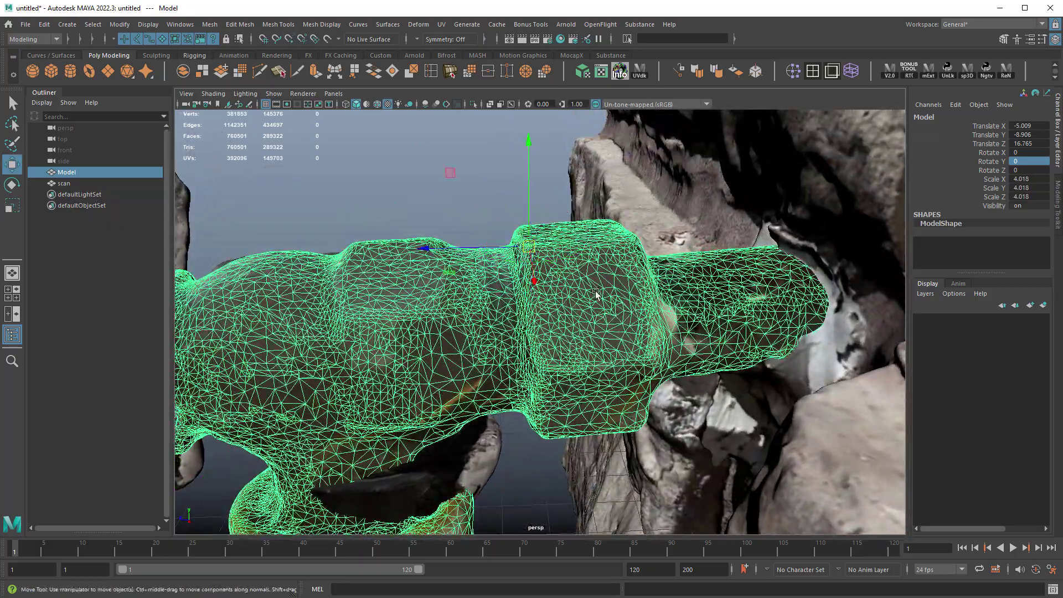
- Snap the Model's nut vertex onto the matching nut edge of the scan at Translate -5.438, -9.177, 16.64
left_click_drag(596, 292, 626, 285, "alt")
middle_click_drag(625, 285, 643, 409)
left_click_drag(636, 404, 617, 442, "alt")
key("v")
middle_click_drag(561, 270, 556, 279)
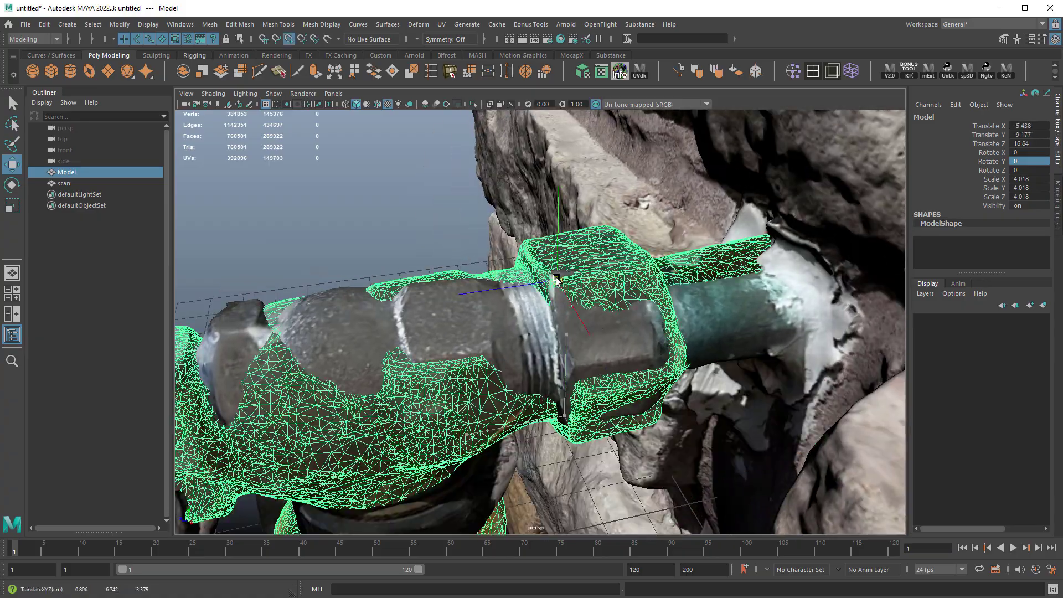
- Fine-align the Model about its nut pivot with Rotate -1.954, -3.034, 8.242 and uniform scale 3.423
left_click_drag(625, 330, 573, 349, "alt")
key("e")
left_click_drag(528, 290, 526, 255)
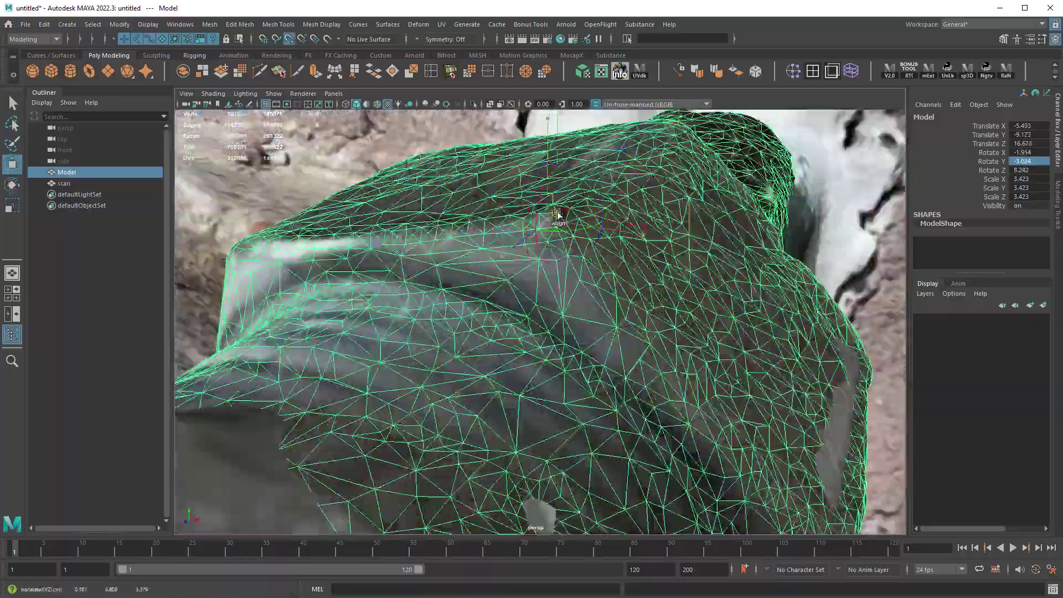
- Finish aligning the Model at Translate -3.811, -9.158, 16.611 with uniform scale 3.299, and delete the scan mesh
key("e")
left_click_drag(556, 212, 664, 282, "alt")
key("r")
key("e")
key("r")
key("e")
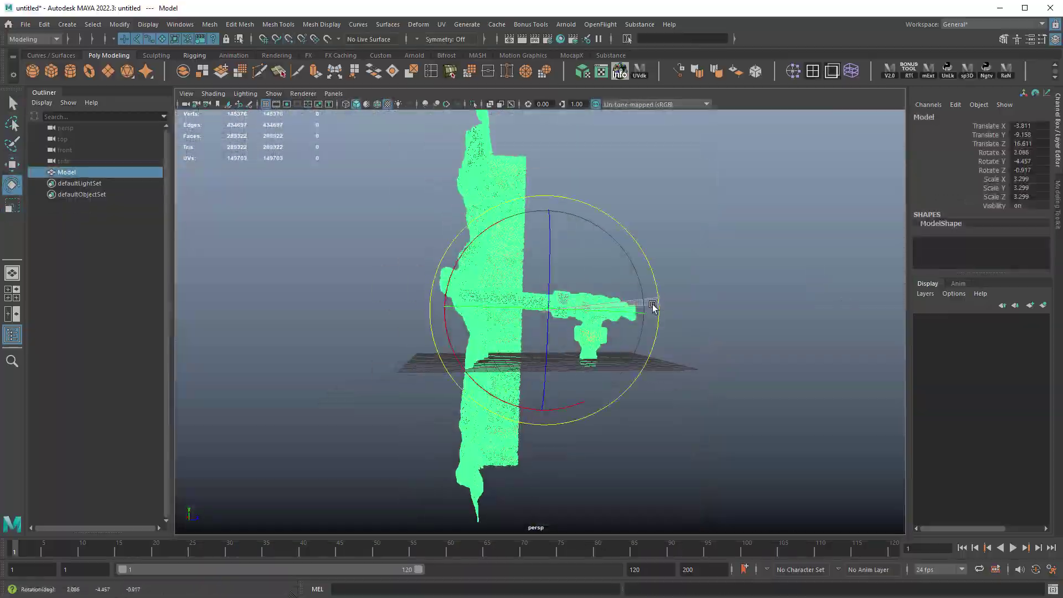
- Straighten the Model by rotating it to 0.921, -4.463, -0.959
left_click_drag(652, 308, 653, 307)
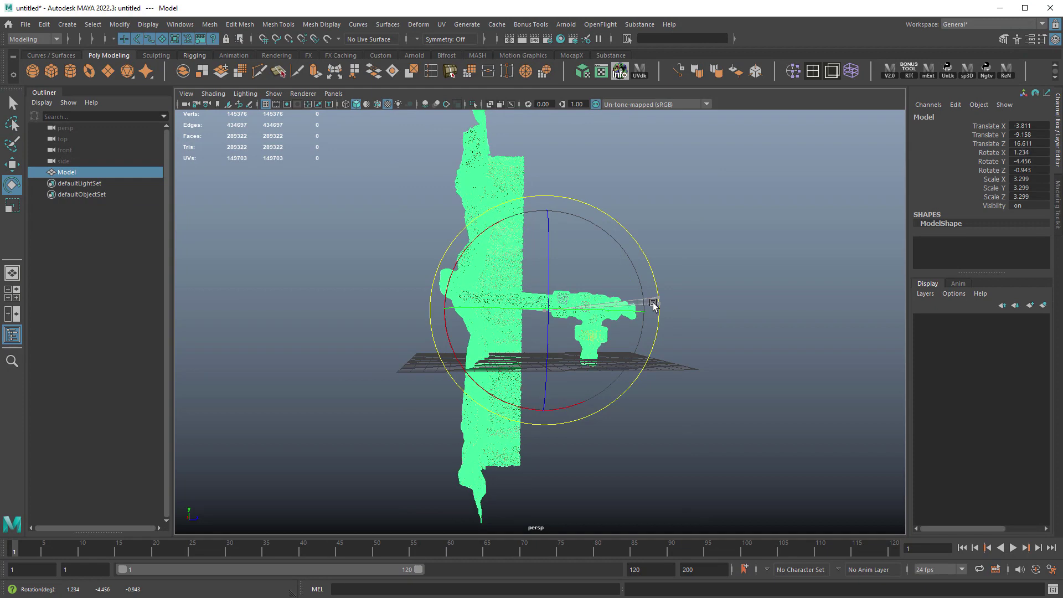
key("q")
left_click(645, 333)
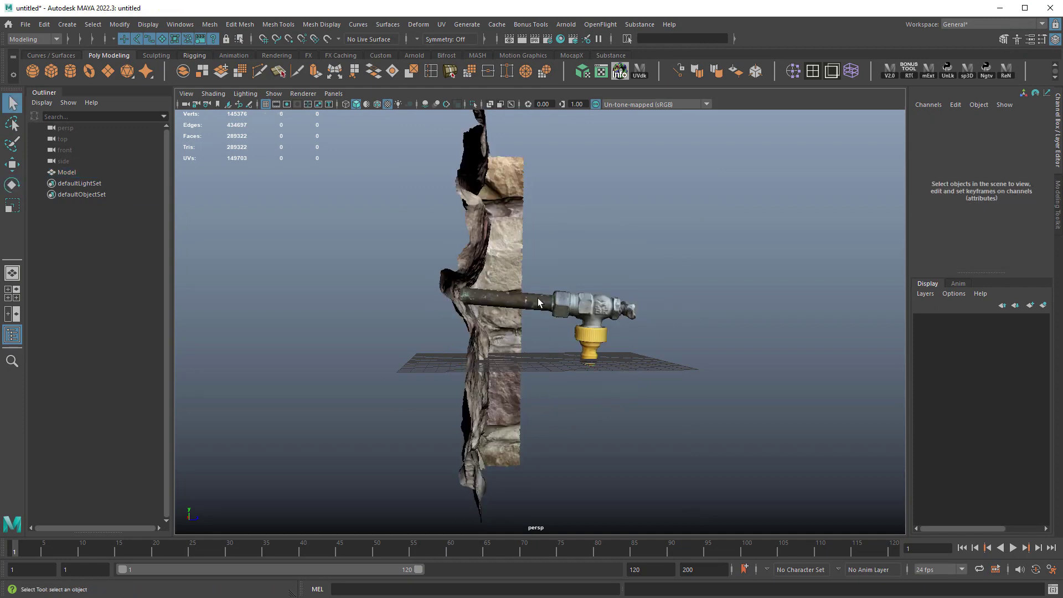
left_click(559, 307)
key("e")
left_click_drag(654, 320, 659, 321)
left_click(682, 322)
key("w")
mouse_move(616, 293)
left_mouse_down("alt")
mouse_move(501, 327)
mouse_move(637, 299)
mouse_move(630, 309)
left_mouse_up("alt")
scroll(522, 320, "up", 4)
scroll(637, 300, "up", 4)
left_click(630, 309)
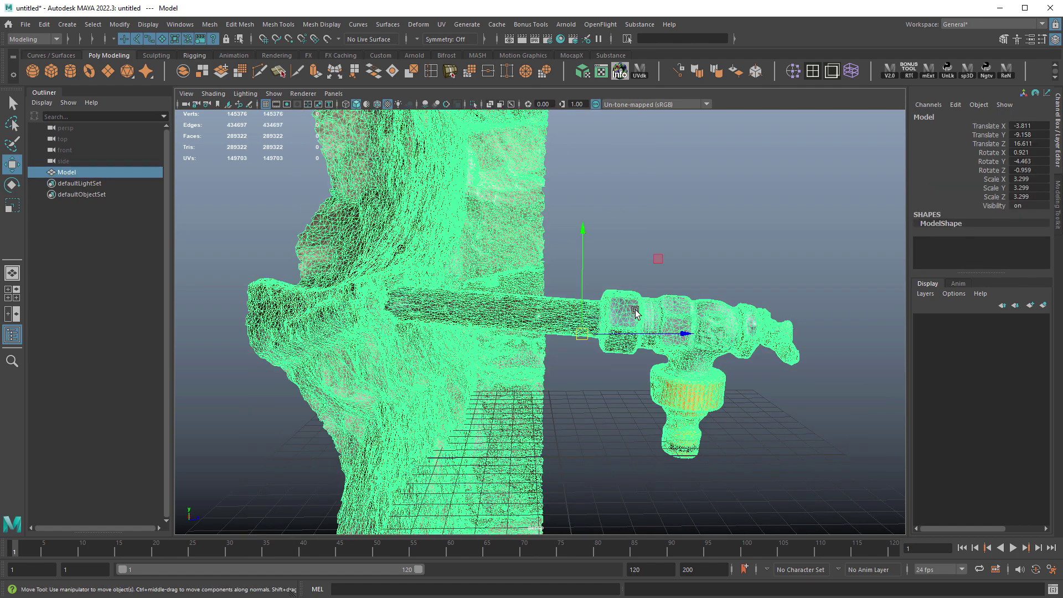
key("q")
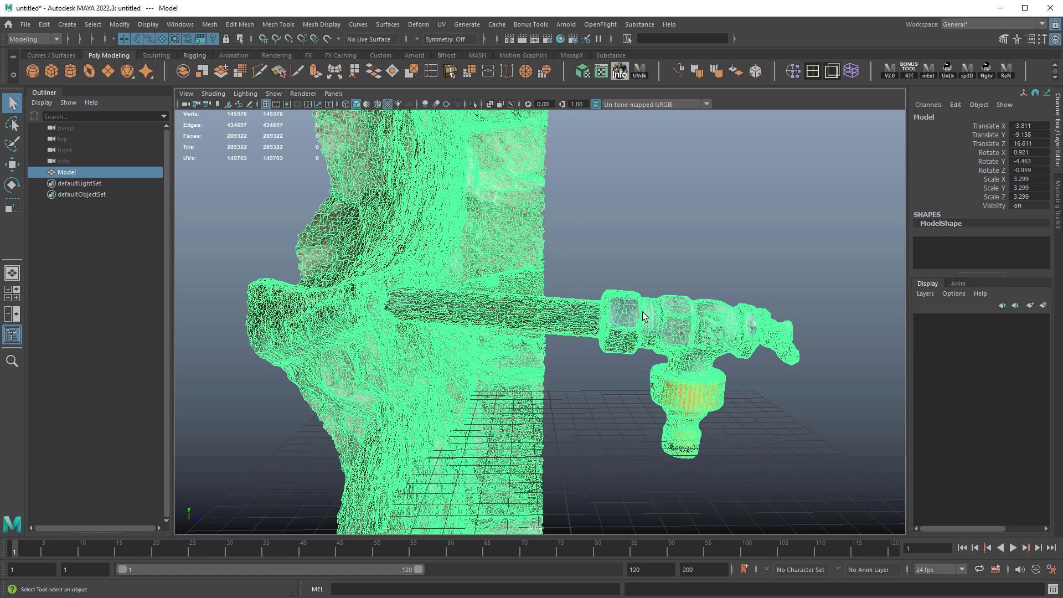
key("w")
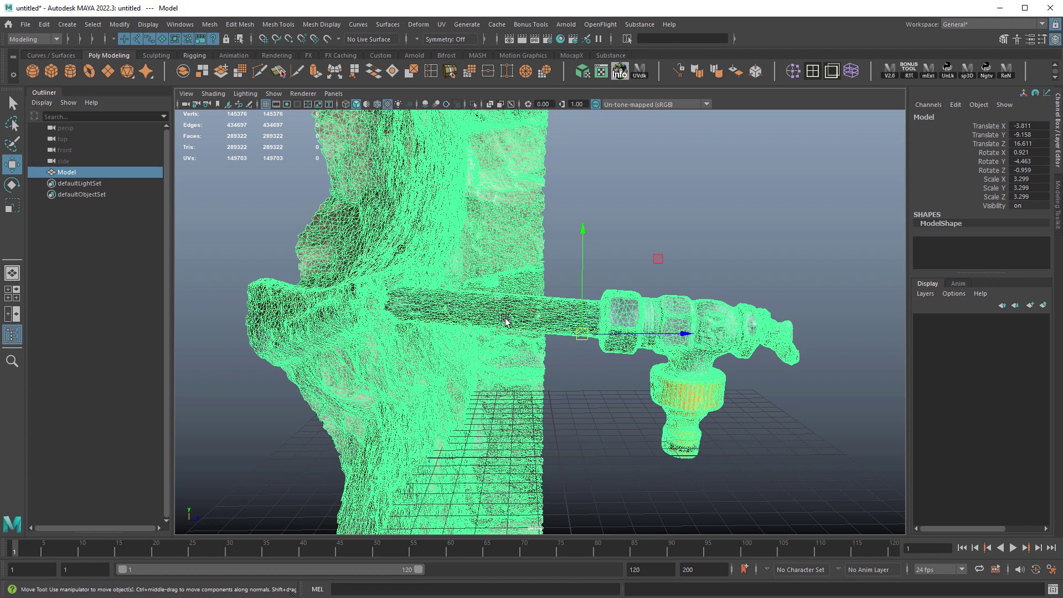
- Create a polygon cylinder and rotate it 90 degrees about X to run along the faucet pipe
left_click(645, 265)
left_click_drag(645, 265, 445, 258, "alt")
left_click_drag(523, 304, 430, 303, "alt")
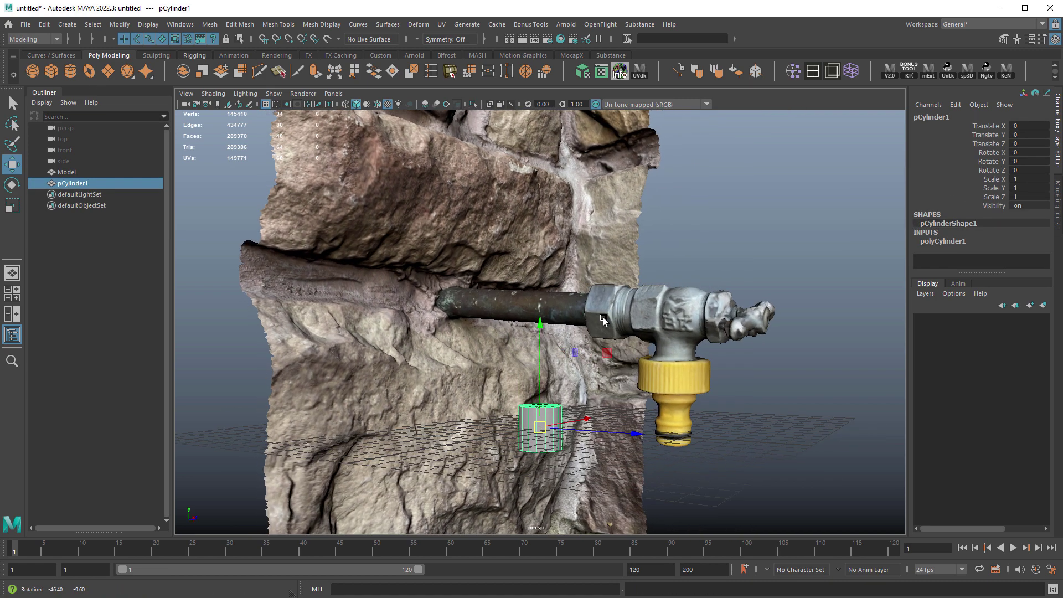
key("e")
left_click_drag(591, 367, 650, 385)
left_click_drag(496, 410, 637, 437, "alt")
- Move the cylinder onto the pipe near the wall at Translate 2.21, 5.848, -3.577
key("w")
middle_click_drag(635, 442, 671, 314)
left_click_drag(616, 319, 682, 323, "alt")
middle_click_drag(667, 330, 595, 328)
left_click_drag(595, 327, 477, 354, "alt")
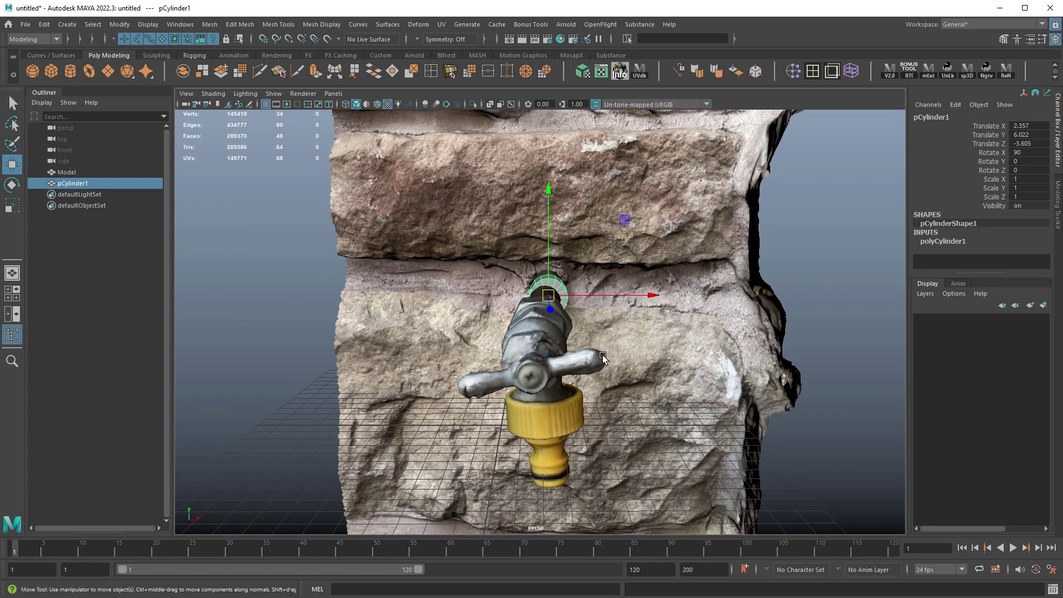
middle_click_drag(603, 355, 598, 358)
left_click_drag(502, 344, 576, 397, "alt")
- Scale the cylinder uniformly to 3.115 around the pipe
key("space")
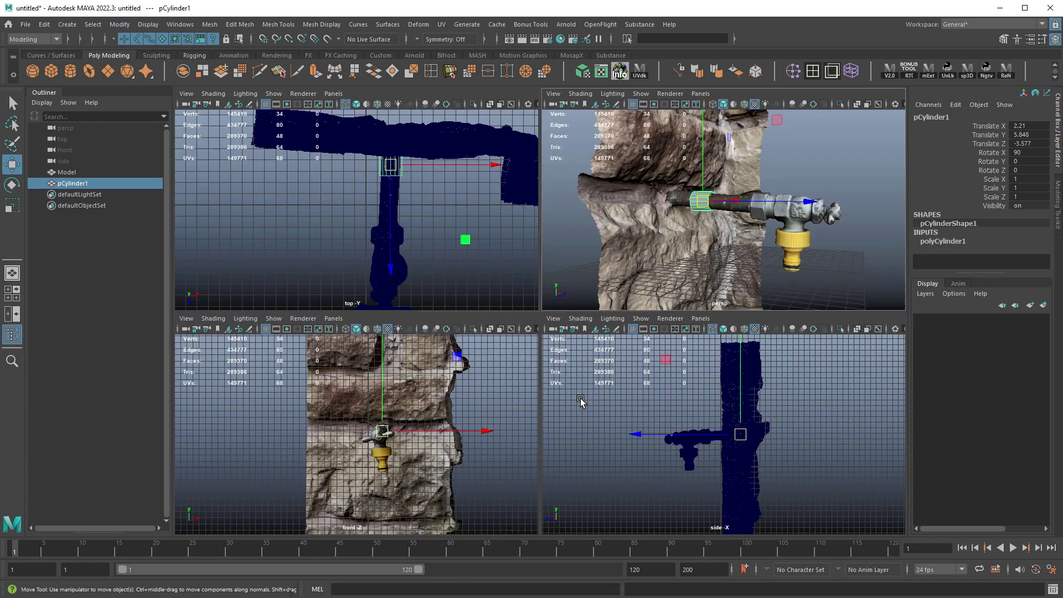
key("space")
scroll(641, 432, "up", 5)
scroll(628, 398, "down", 1)
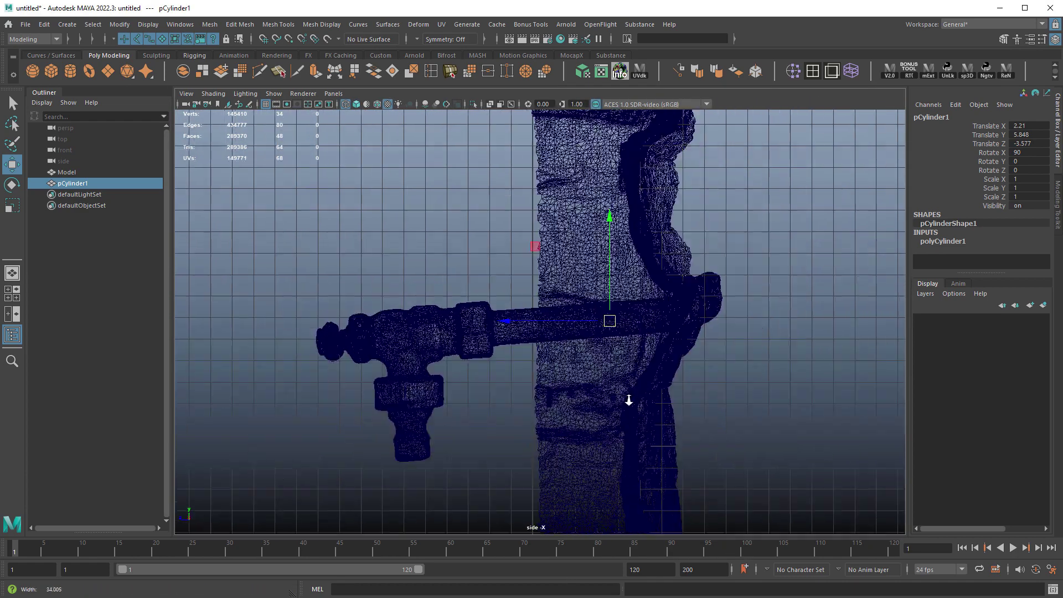
key("r")
middle_click_drag(610, 390, 608, 398)
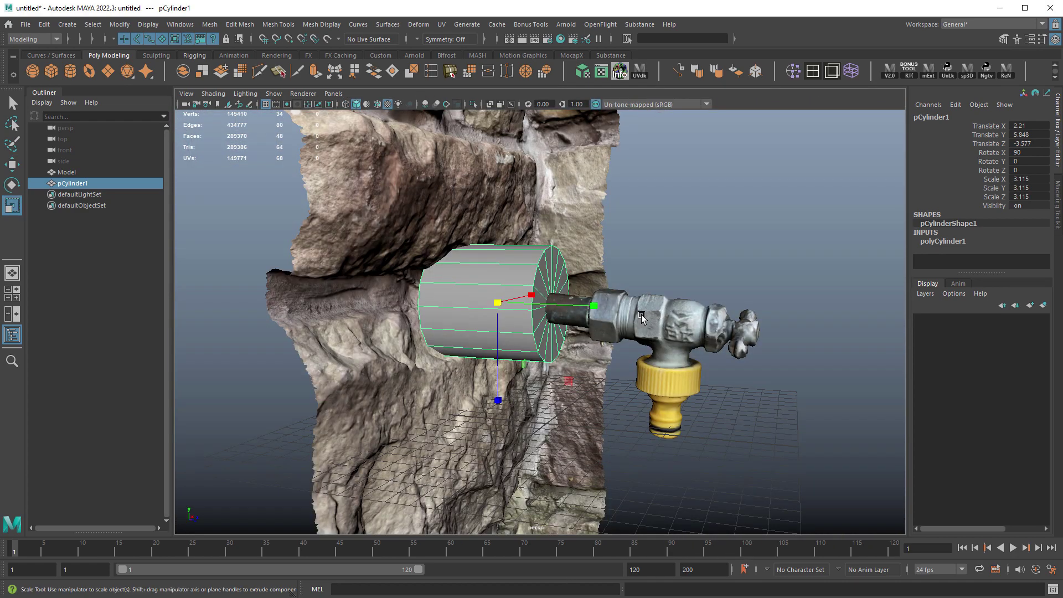
left_click_drag(640, 321, 562, 321, "alt")
- Enlarge the cylinder to Scale 5.025, 4.161, 5.025 and move it into the wall to Translate Z -4.754
key("w")
key("r")
left_click_drag(684, 421, 674, 392, "alt")
middle_click_drag(675, 392, 717, 397)
left_click_drag(679, 391, 581, 335, "alt")
key("w")
key("w")
left_click_drag(548, 348, 513, 368, "alt")
- Set the cylinder's Subdivisions Axis to 64
left_click(945, 241)
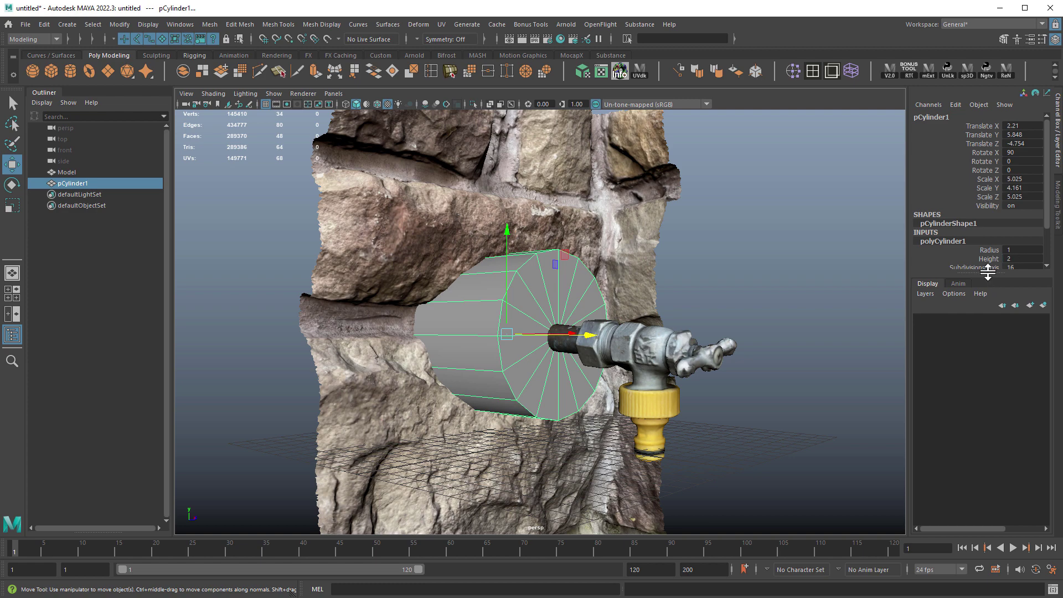
left_click_drag(988, 272, 988, 401)
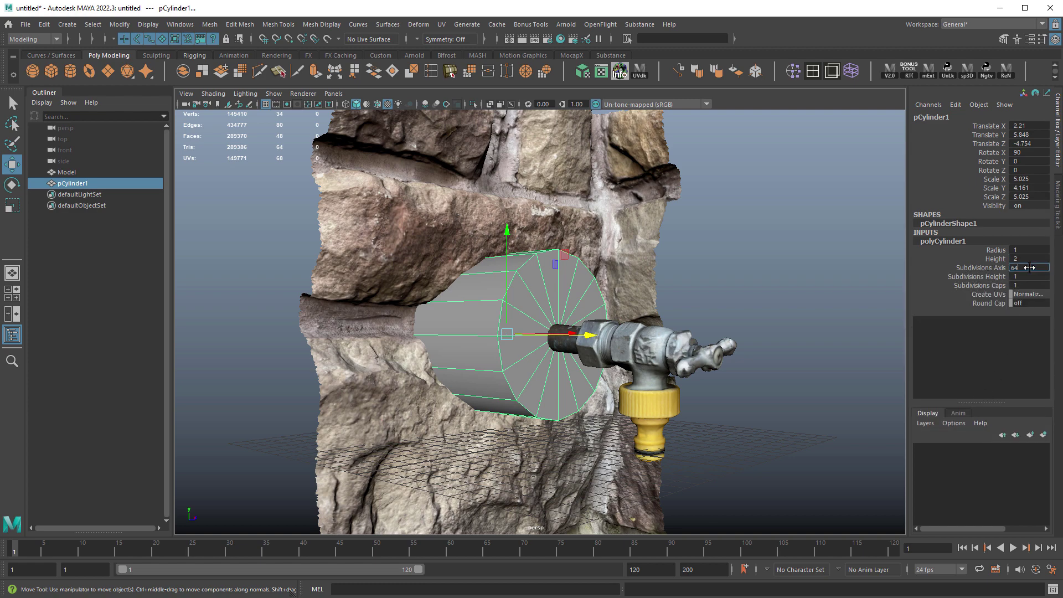
right_click_drag(533, 319, 592, 299, "alt")
left_click_drag(592, 299, 426, 277, "alt")
- Raise the cylinder to Translate Y 6.026 to centre it vertically on the pipe
key("4")
key("w")
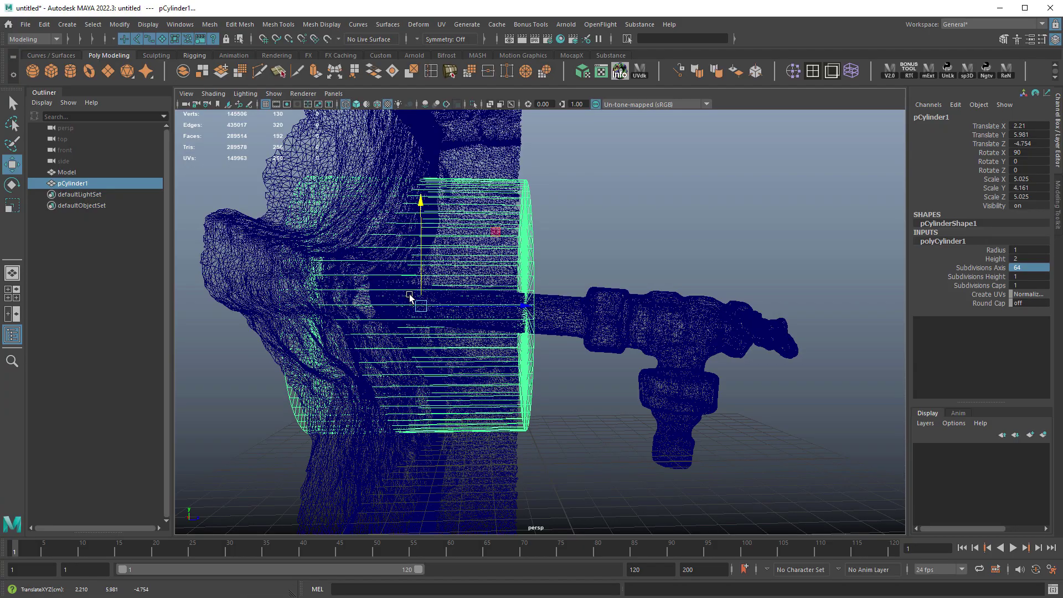
left_click_drag(421, 272, 538, 255, "alt")
key("5")
left_click_drag(581, 296, 679, 296, "alt")
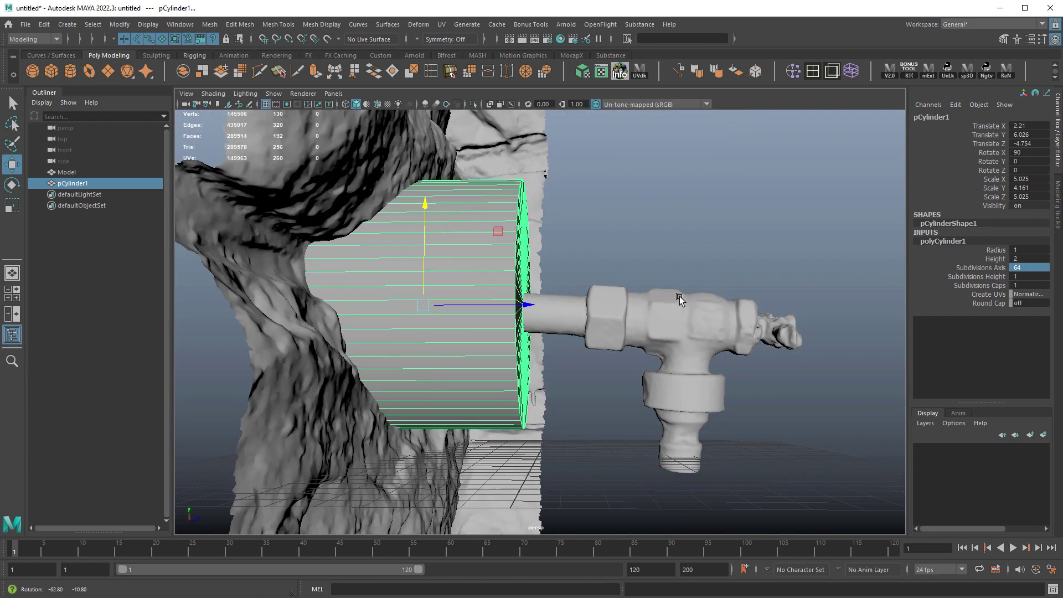
- Centre the cylinder sideways on the pipe at Translate X 2.199, using the orthographic top view
key("q")
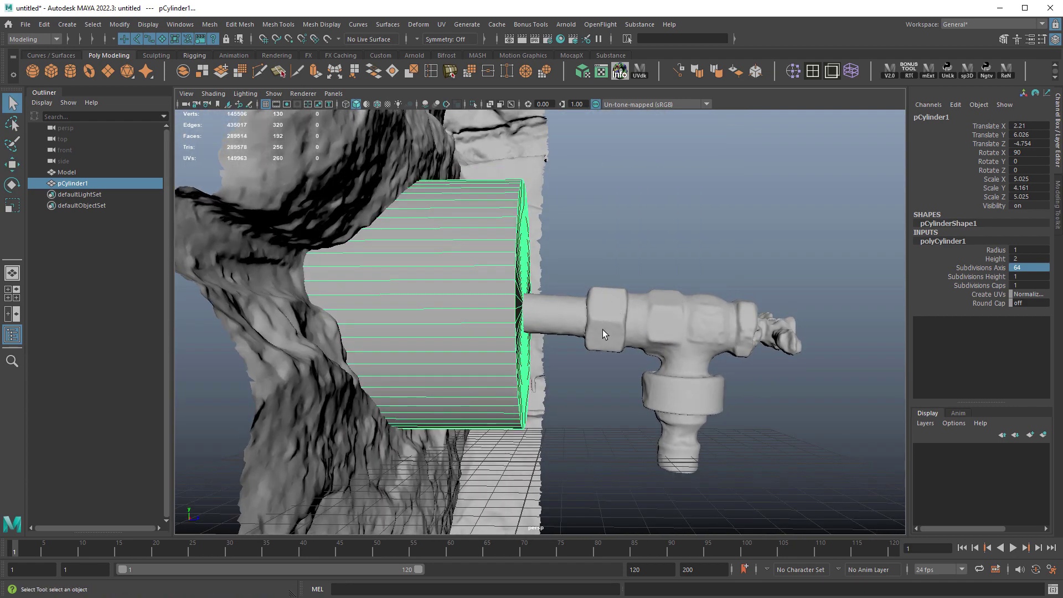
left_click_drag(612, 312, 592, 309, "alt")
key("4")
key("space")
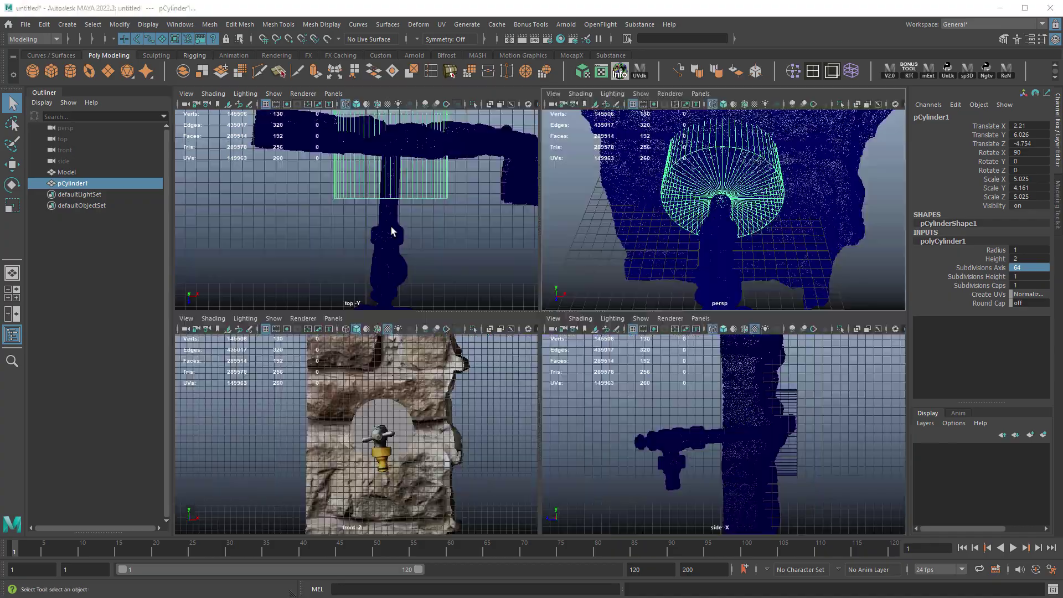
key("space")
left_click_drag(673, 304, 670, 305)
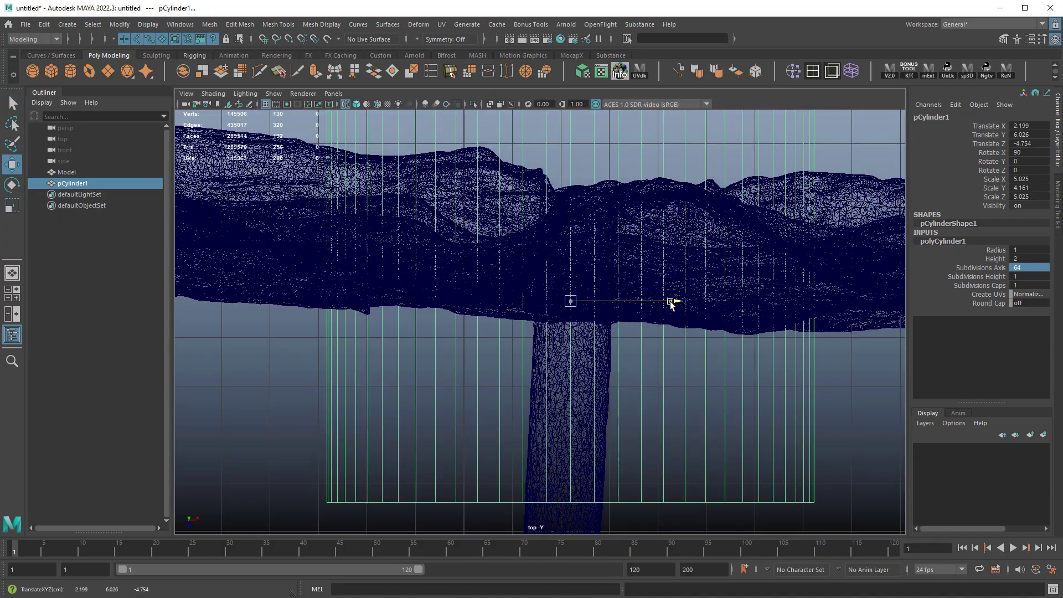
key("space")
key("space")
- Reduce the cylinder to Scale 4.379, 3.625, 4.379 with the textured display on
mouse_move(723, 327)
left_mouse_down("alt")
mouse_move(632, 312)
mouse_move(657, 335)
mouse_move(608, 281)
mouse_move(659, 276)
mouse_move(688, 297)
mouse_move(606, 291)
mouse_move(672, 301)
mouse_move(586, 325)
mouse_move(674, 304)
mouse_move(690, 320)
left_mouse_up("alt")
key("6")
key("r")
middle_click_drag(687, 320, 667, 311)
left_click_drag(667, 311, 640, 338, "alt")
middle_click_drag(639, 339, 614, 347)
right_click_drag(614, 347, 657, 347, "alt")
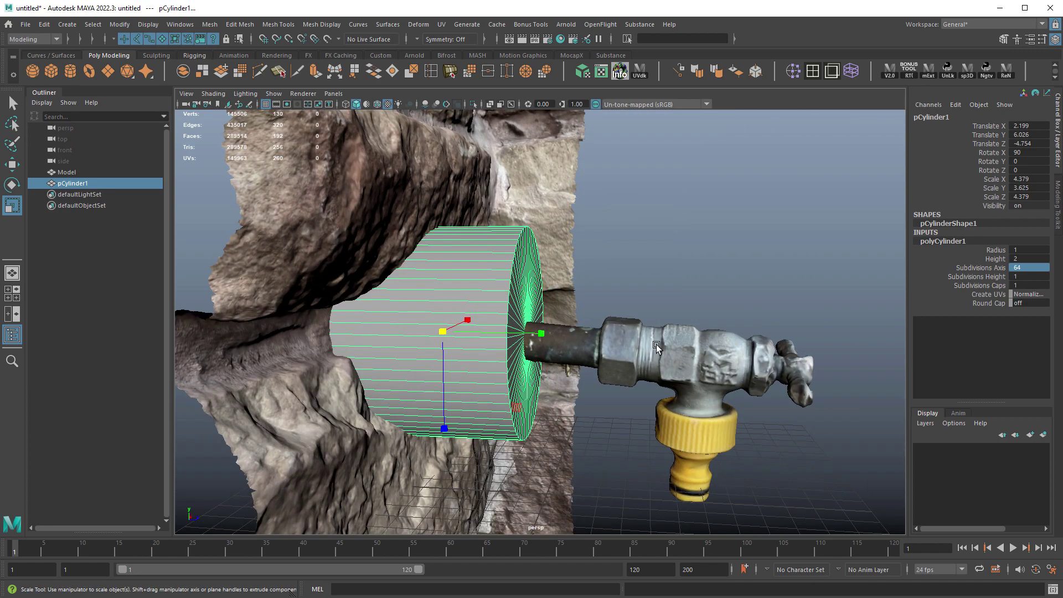
- Duplicate the Model and delete the faucet faces from the copy, keeping its wall and pipe
left_click(660, 347)
left_click_drag(659, 347, 623, 299, "alt")
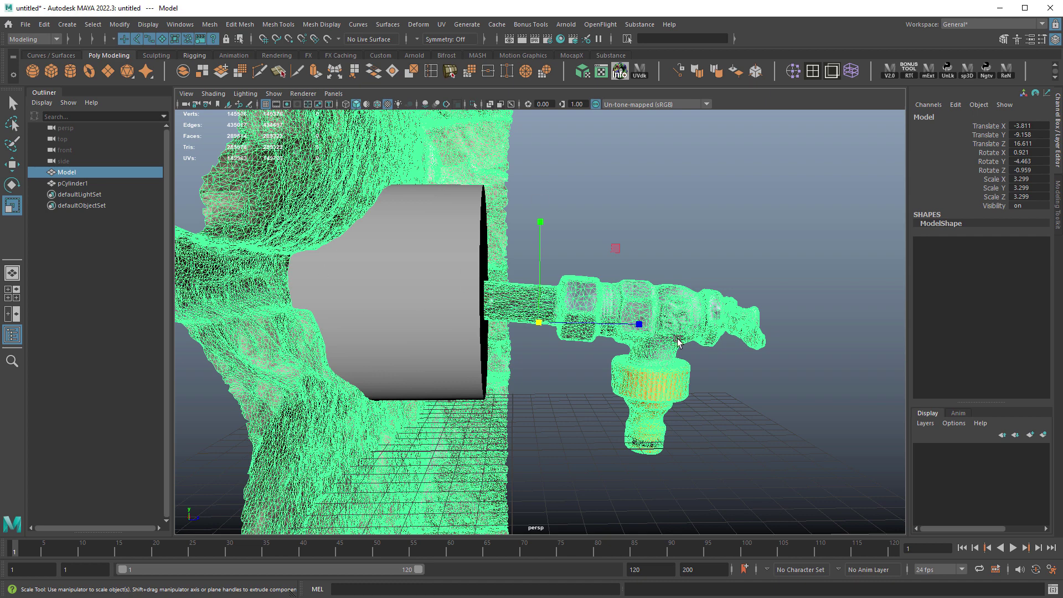
key("ctrl+d")
right_click_drag(768, 261, 767, 314)
left_click_drag(796, 340, 787, 330, "alt")
left_click_drag(841, 262, 770, 452)
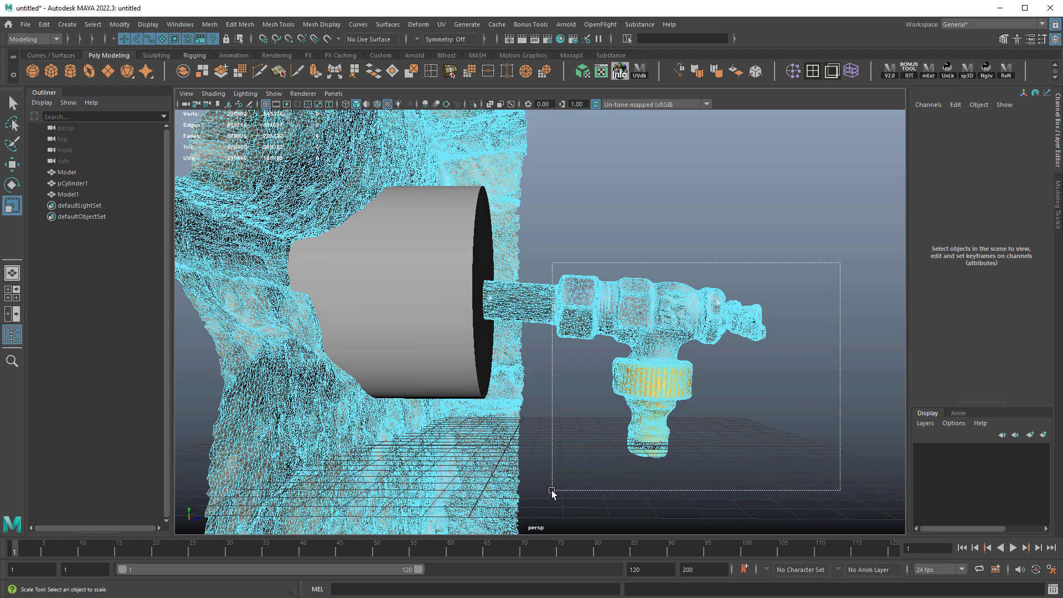
left_click_drag(603, 365, 610, 422, "alt")
right_click_drag(609, 422, 583, 372, "alt")
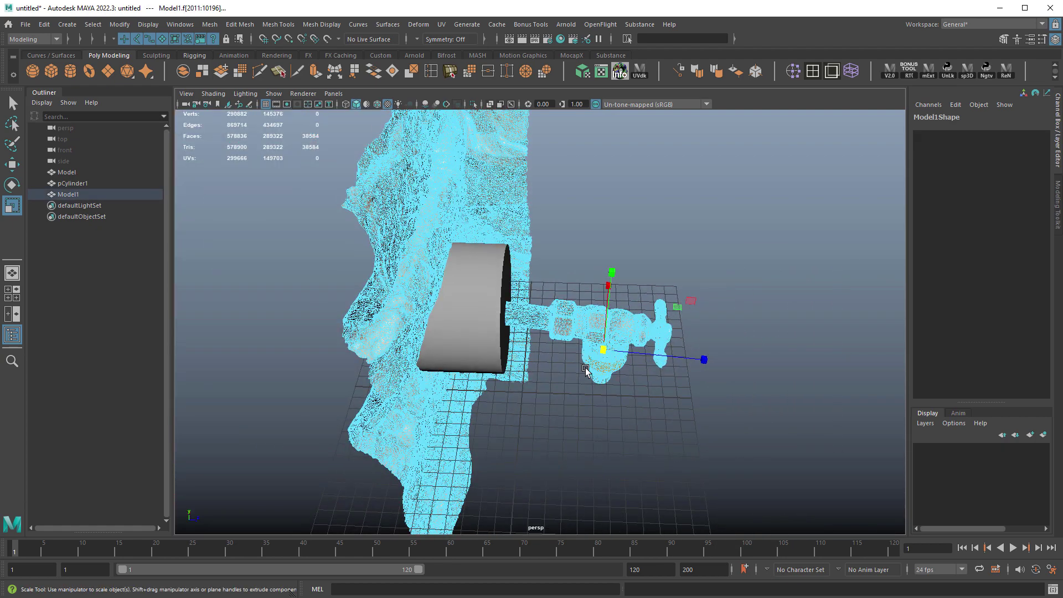
left_click_drag(619, 360, 620, 351, "alt")
- Delete all faces of the original Model except those of the faucet
left_click(621, 352)
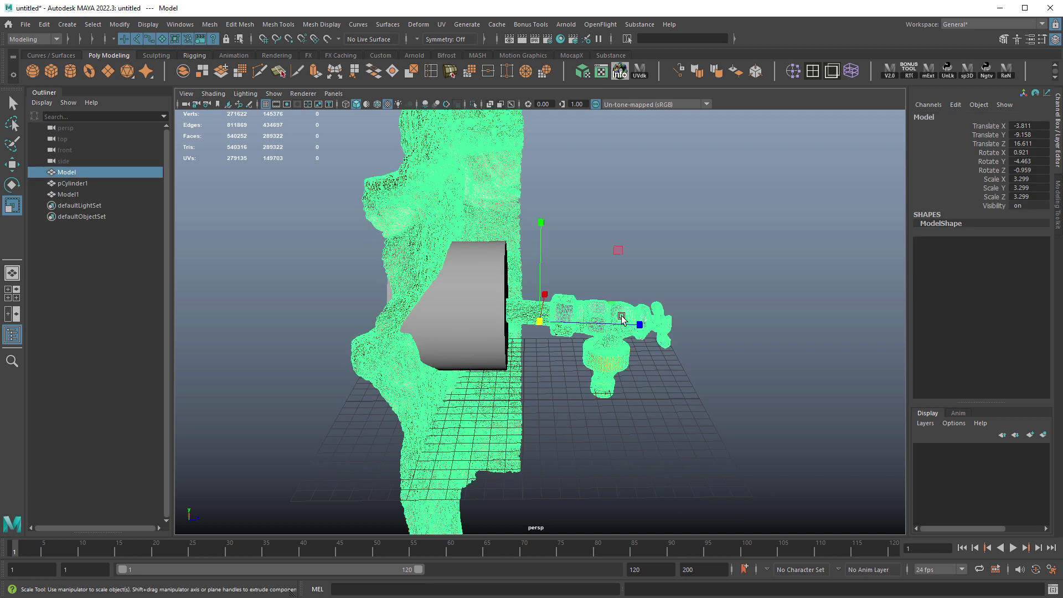
right_click_drag(650, 314, 652, 344)
left_click_drag(746, 246, 682, 412)
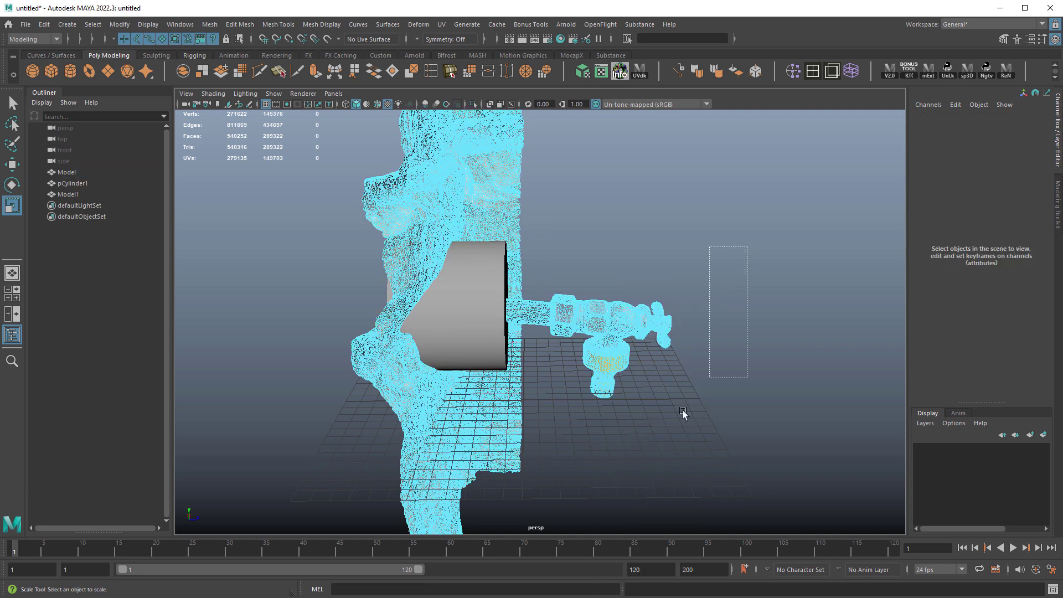
left_click_drag(548, 466, 545, 466)
right_click_drag(752, 448, 421, 234, "alt")
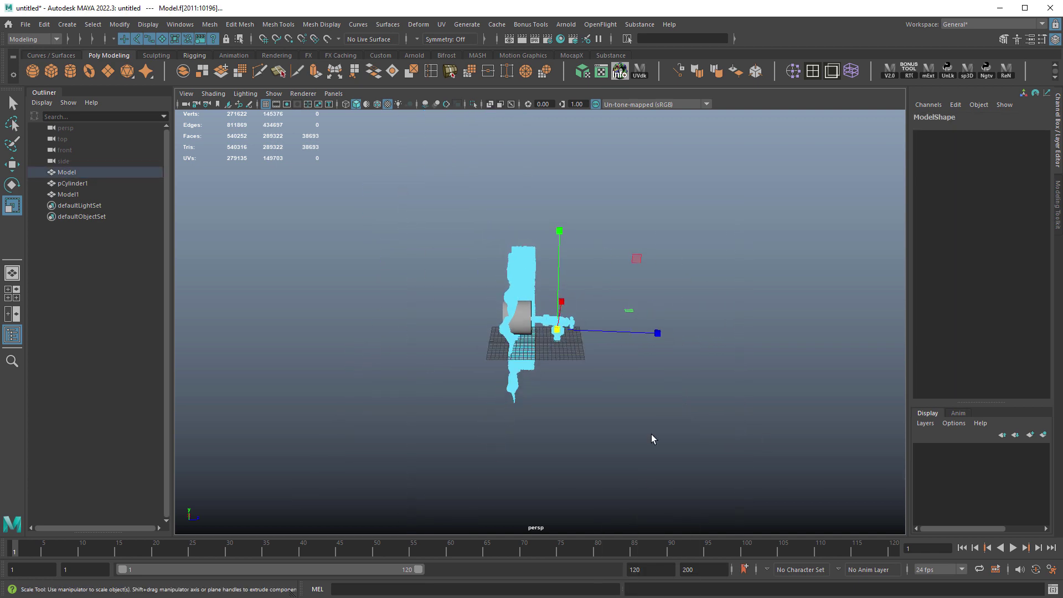
key("Delete")
right_click_drag(380, 310, 909, 468, "alt")
left_click_drag(908, 467, 910, 439, "alt")
- Return to object selection and move the separated faucet away from the pipe to Translate -3.506, -8.149, 21.404
right_click_drag(756, 348, 811, 333)
left_click(780, 383)
left_click(552, 326)
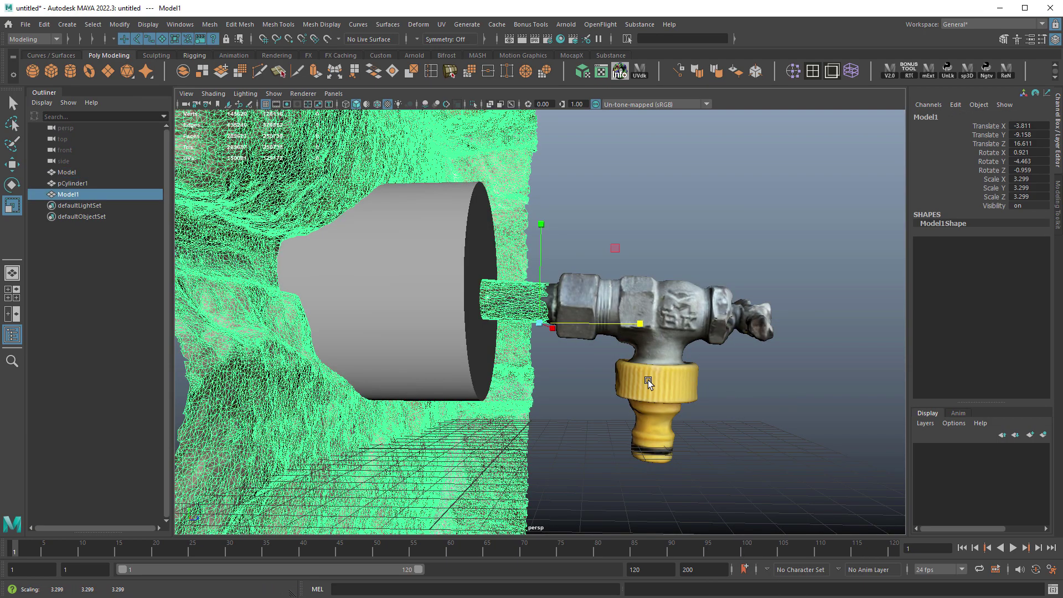
key("w")
left_click(647, 380)
middle_click_drag(657, 390, 777, 391)
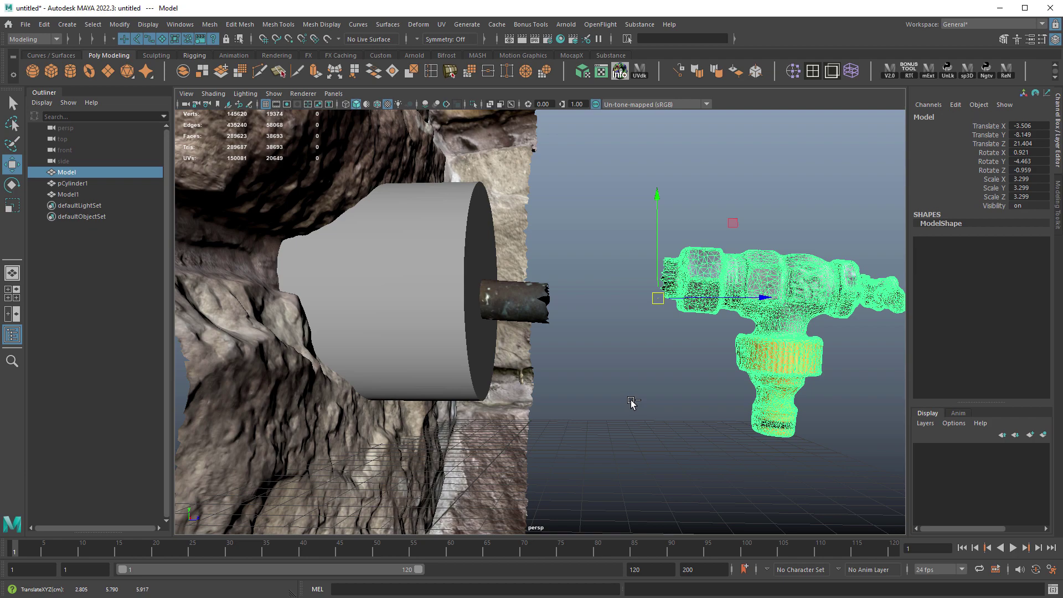
- Delete the faces of the wall mesh's pipe stub that protrude beyond the cylinder
left_click(521, 303)
key("4")
right_click_drag(564, 372, 666, 390, "alt")
left_click_drag(657, 246, 664, 251, "alt")
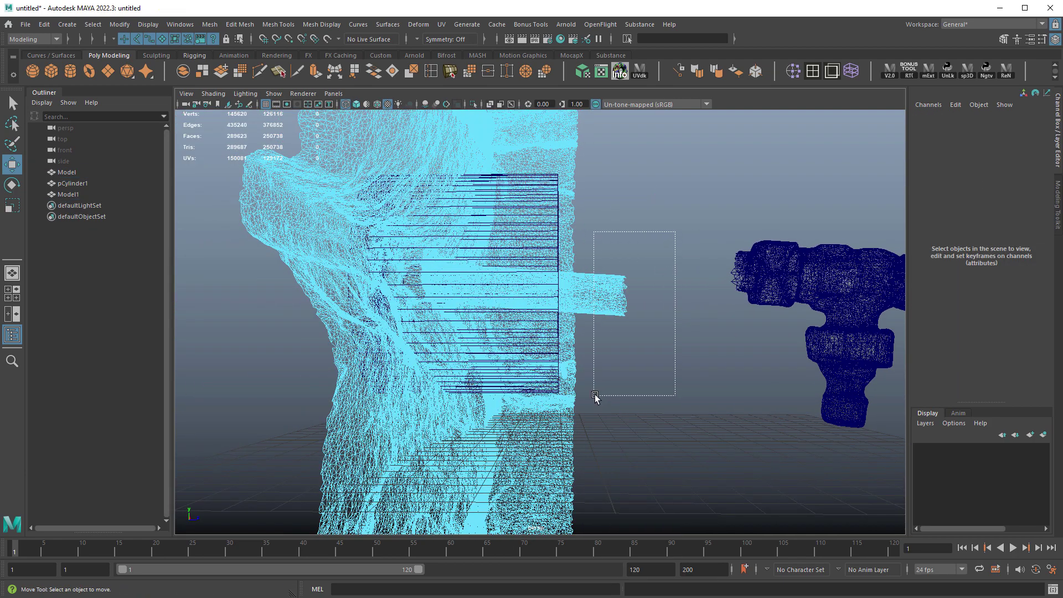
left_click_drag(595, 395, 576, 453)
- Bring the faucet back to the cylinder's front at about Translate -3.506, -8.037, 14.006, adjust its rotation, and set the cylinder back to Translate Z -5.386
key("space")
key("space")
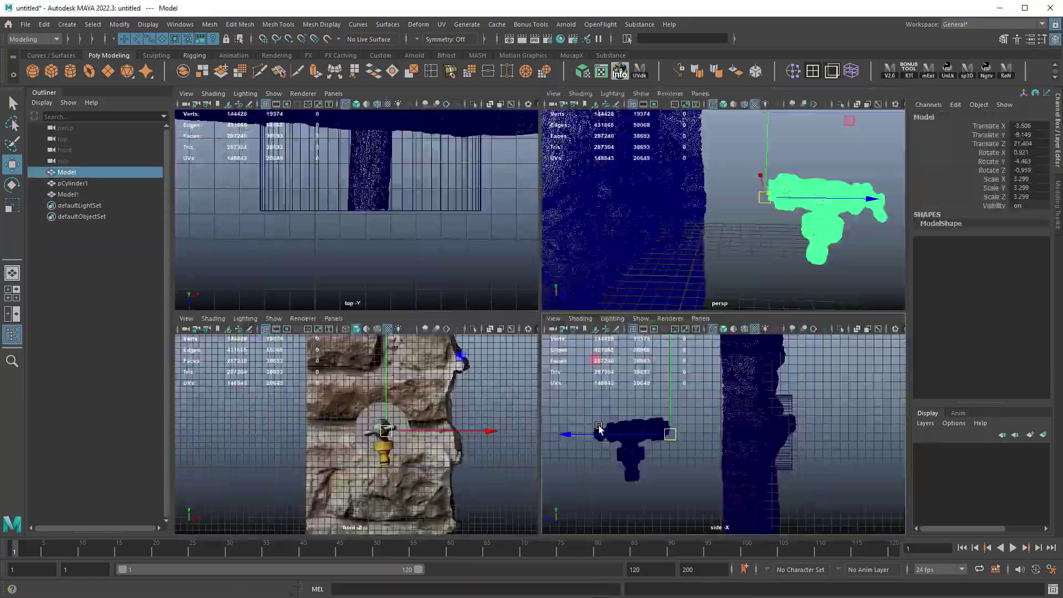
key("space")
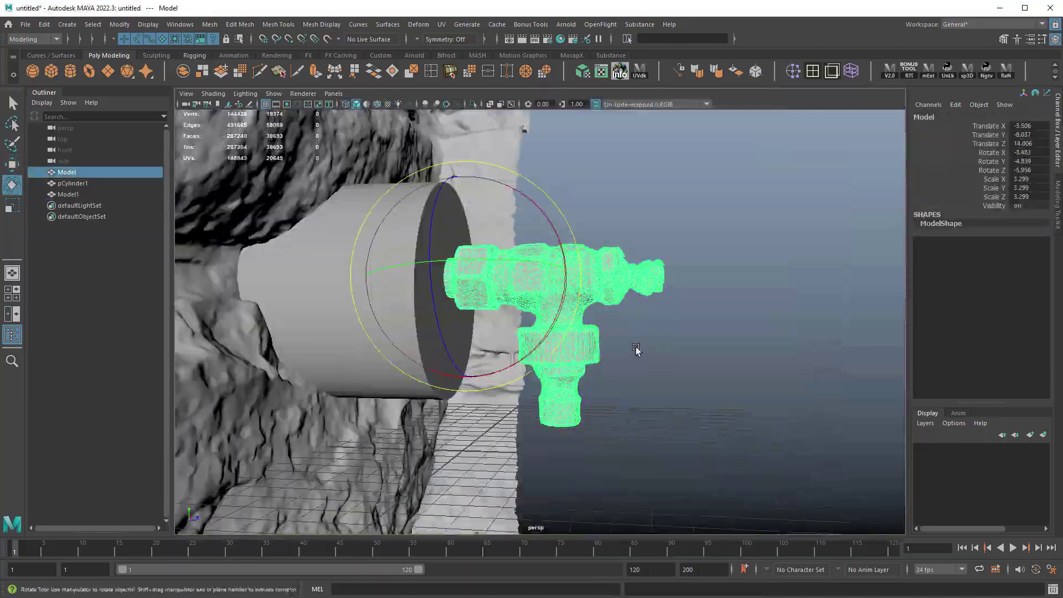
left_click_drag(635, 349, 520, 326, "alt")
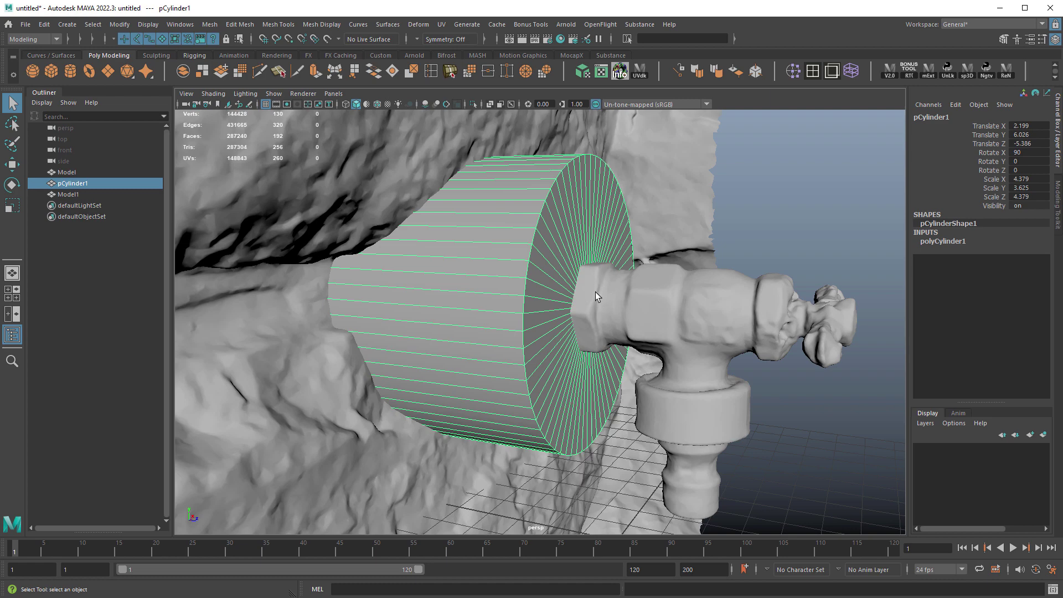
- Create a second polygon cylinder and set its Subdivisions Axis to 6
left_click_drag(595, 291, 578, 278, "alt")
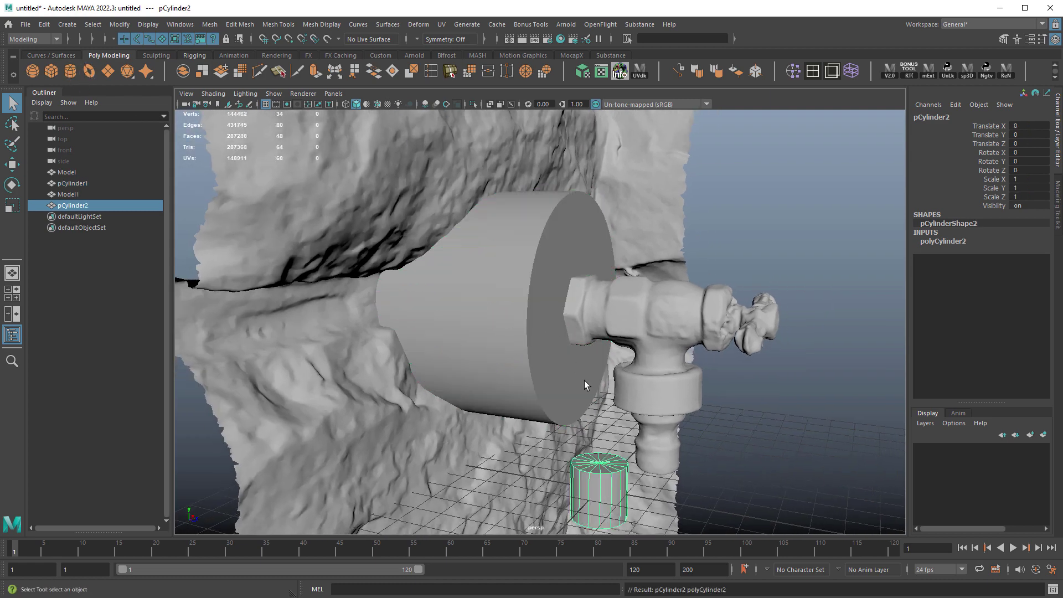
left_click_drag(583, 380, 720, 398, "alt")
key("e")
scroll(772, 421, "up", 3)
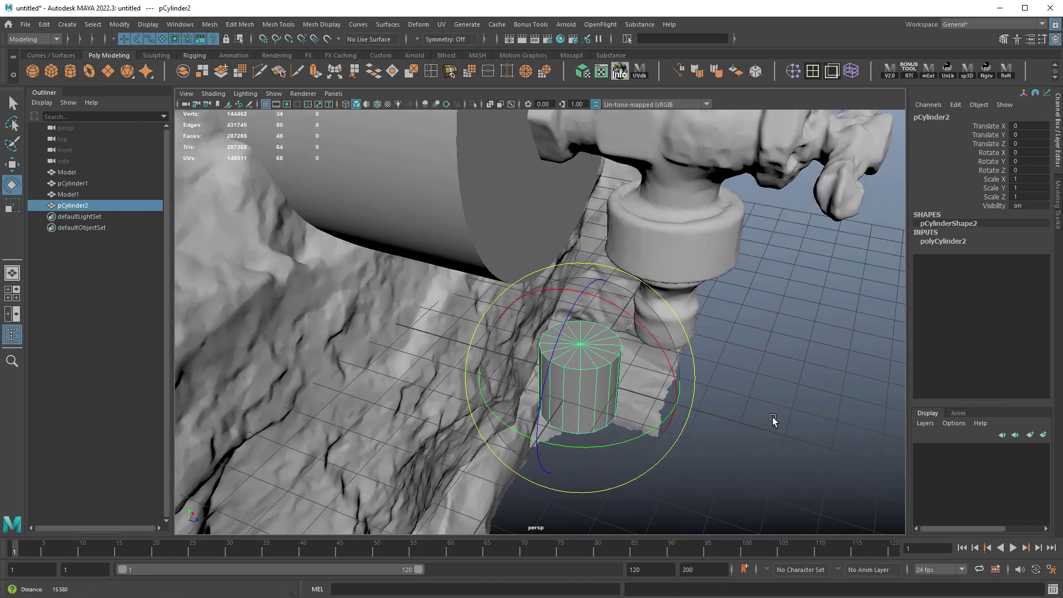
key("w")
left_click(964, 242)
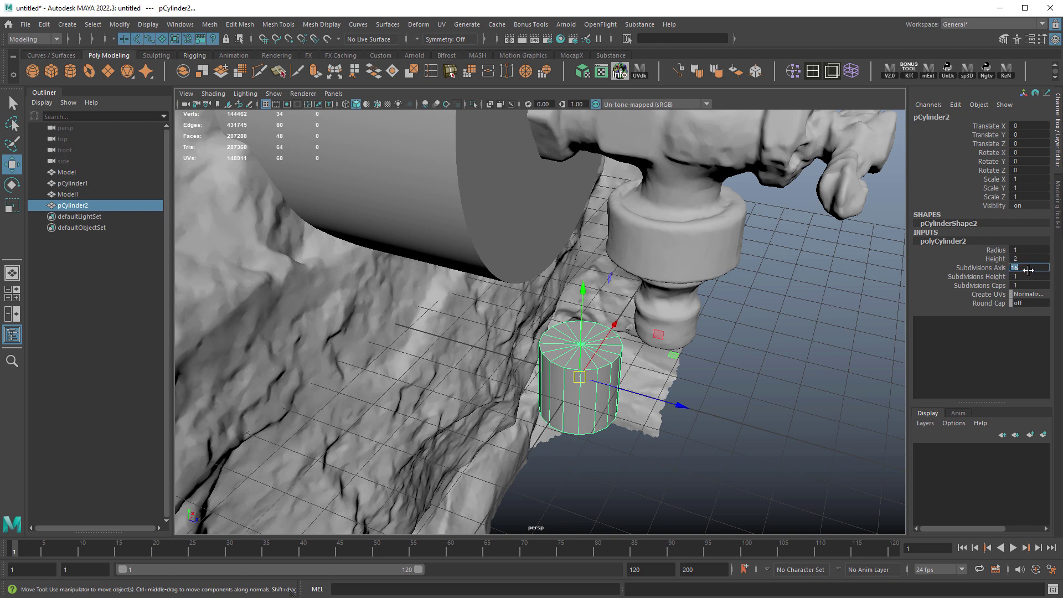
type("6")
key("Return")
- Rotate the hexagonal cylinder 90 degrees about X and move it to the faucet's nut at Translate 2.04, 6.166, -0.929
mouse_move(588, 367)
left_mouse_down("alt")
mouse_move(609, 365)
mouse_move(597, 362)
left_mouse_up("alt")
key("e")
left_click_drag(573, 324, 576, 413)
key("w")
middle_click_drag(649, 466, 706, 245)
key("space")
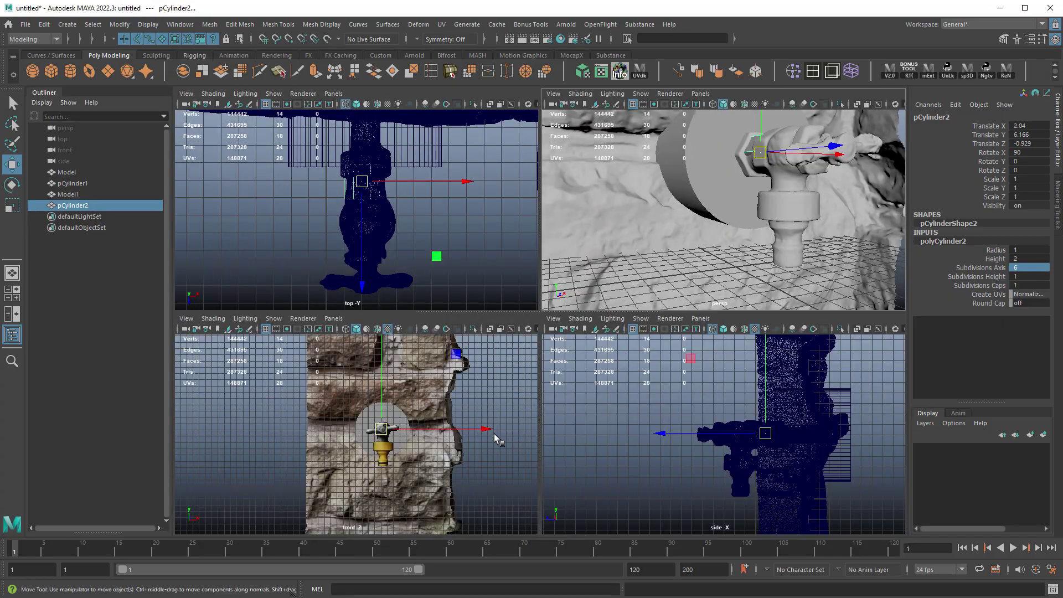
- Scale the hexagonal cylinder uniformly to 1.461 and fit it over the faucet's nut at Translate 2.233, 6.053, -2.635
key("space")
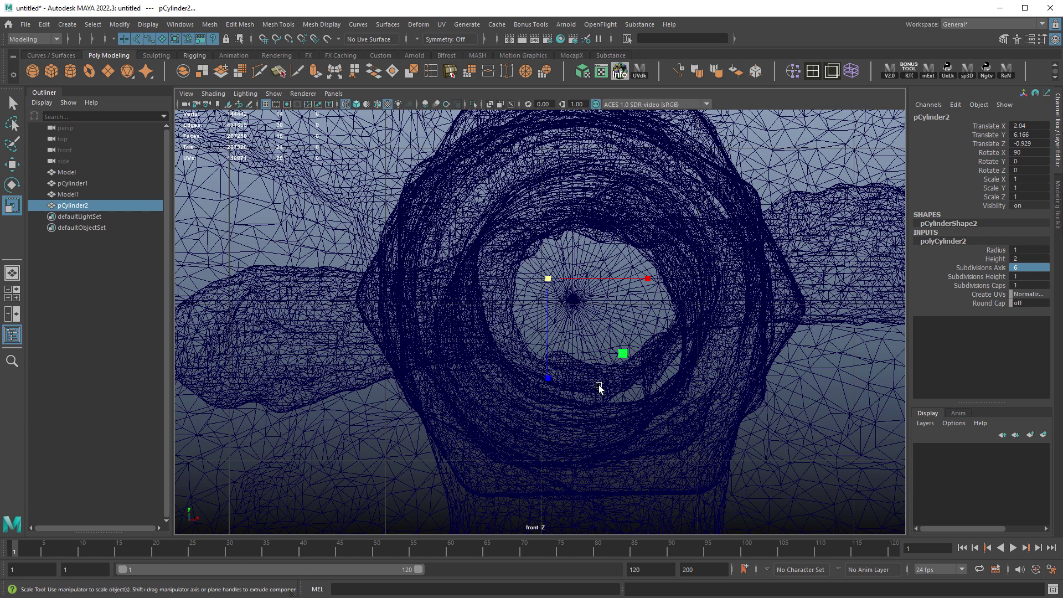
left_click_drag(600, 384, 566, 396, "alt")
key("r")
middle_click_drag(567, 397, 589, 396)
key("w")
left_click_drag(589, 397, 562, 357, "alt")
key("4")
key("6")
- Hide the faucet mesh and turn on the wireframe overlay to show the topology of both cylinders
left_click(650, 367)
key("ctrl+h")
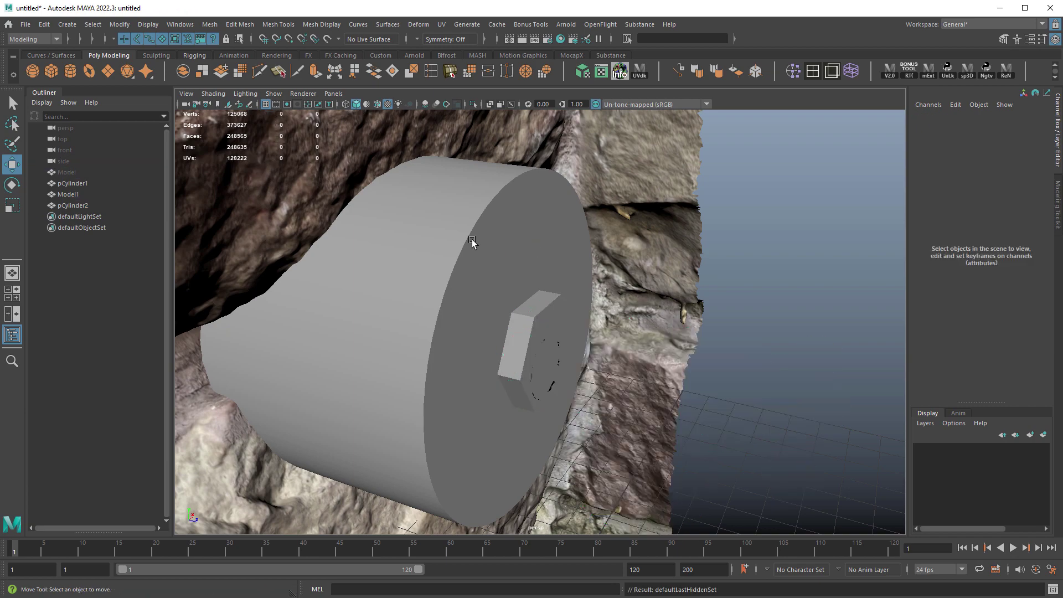
left_click(475, 240)
left_click_drag(526, 279, 548, 316, "alt")
key("q")
left_click(548, 317)
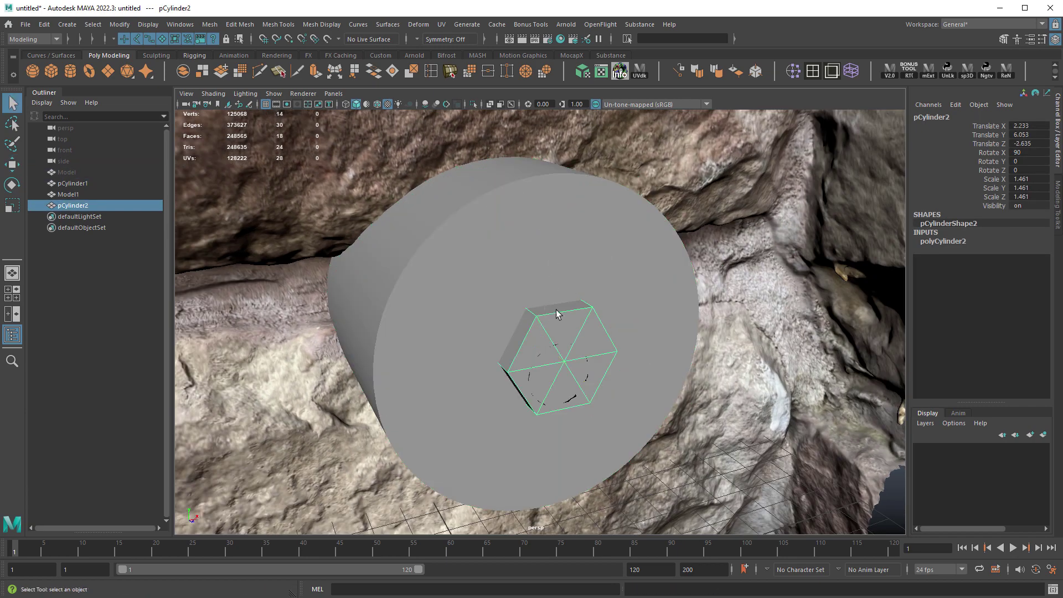
left_click(562, 248)
right_click_drag(548, 291, 656, 324, "alt")
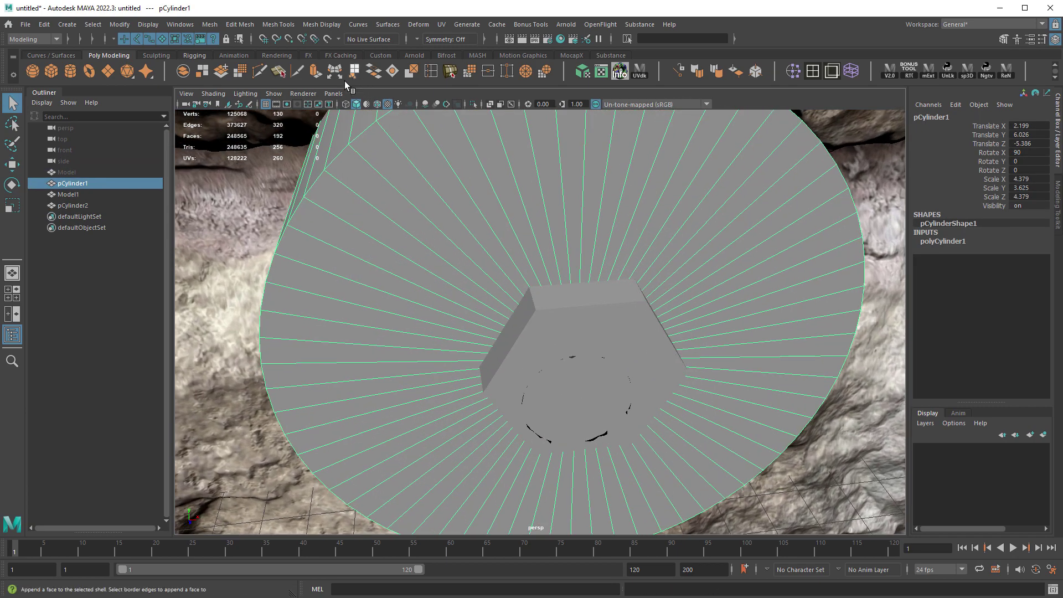
left_click(377, 104)
- Add divisions to the hexagonal cylinder's faces with Divisions set to 3
left_click(554, 289)
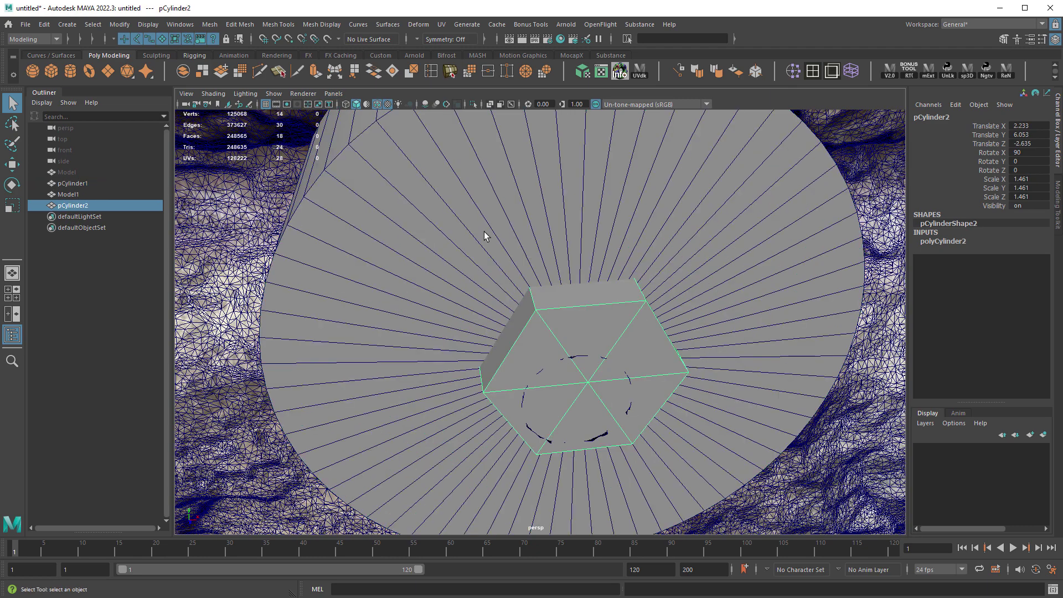
left_click(180, 25)
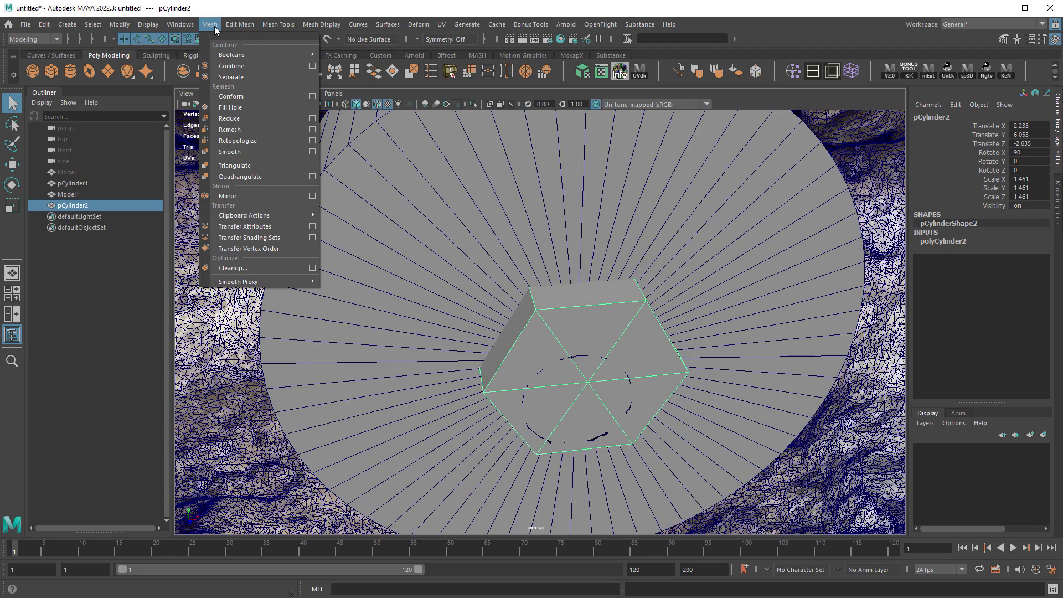
mouse_move(236, 26)
left_click(258, 57)
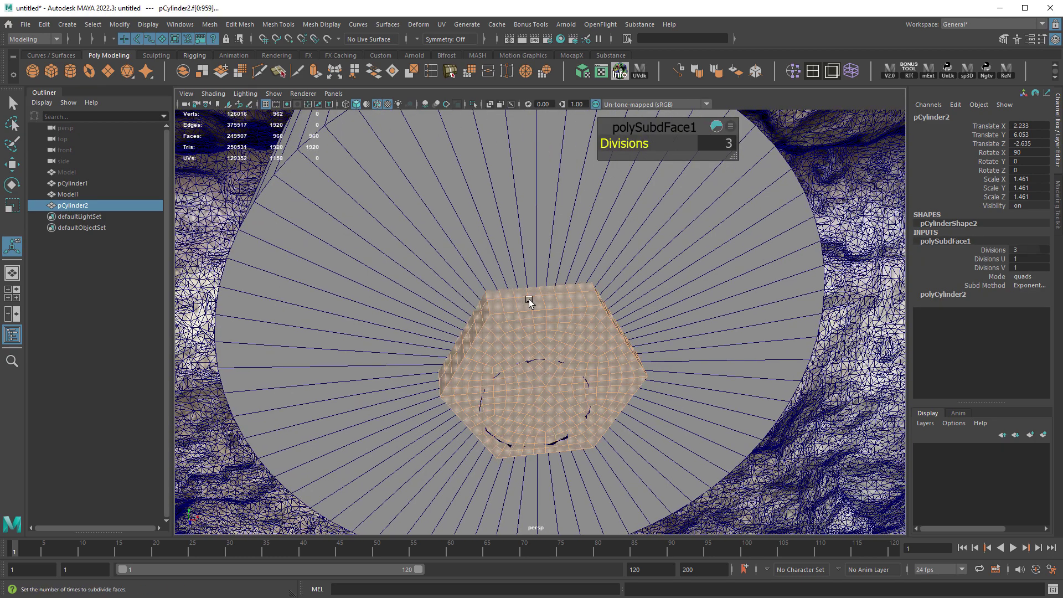
mouse_move(528, 300)
left_mouse_down("alt")
mouse_move(554, 307)
mouse_move(530, 320)
left_mouse_up("alt")
right_click_drag(529, 319, 552, 309)
key("q")
scroll(507, 297, "down", 5)
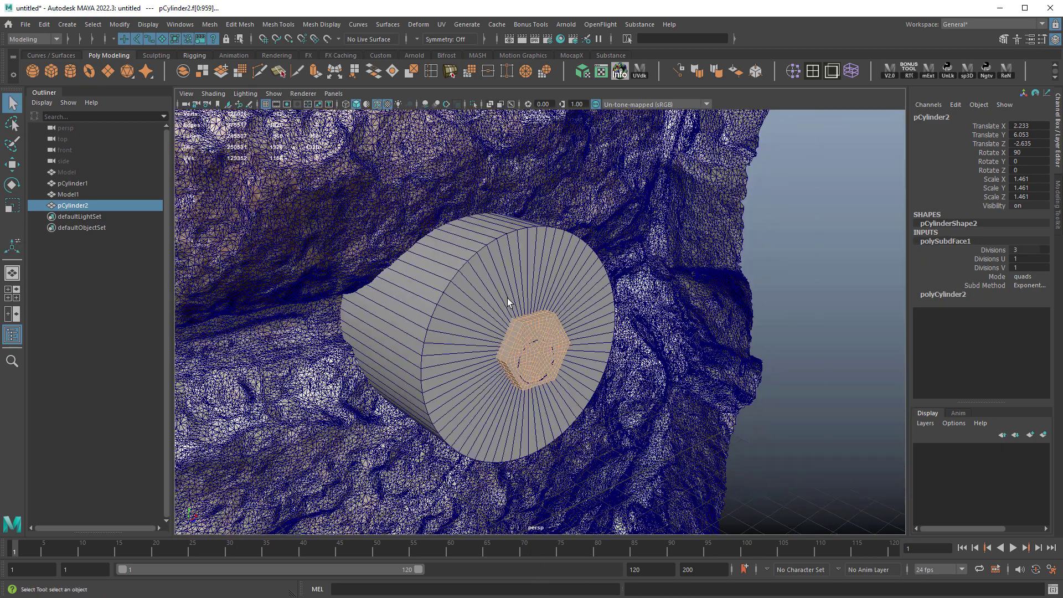
- Bevel the large cylinder's front rim edge loop with a Fraction of 0.13
left_click(789, 325)
left_click_drag(460, 321, 652, 352, "alt")
left_click(490, 325)
left_click(531, 341)
scroll(652, 351, "up", 1)
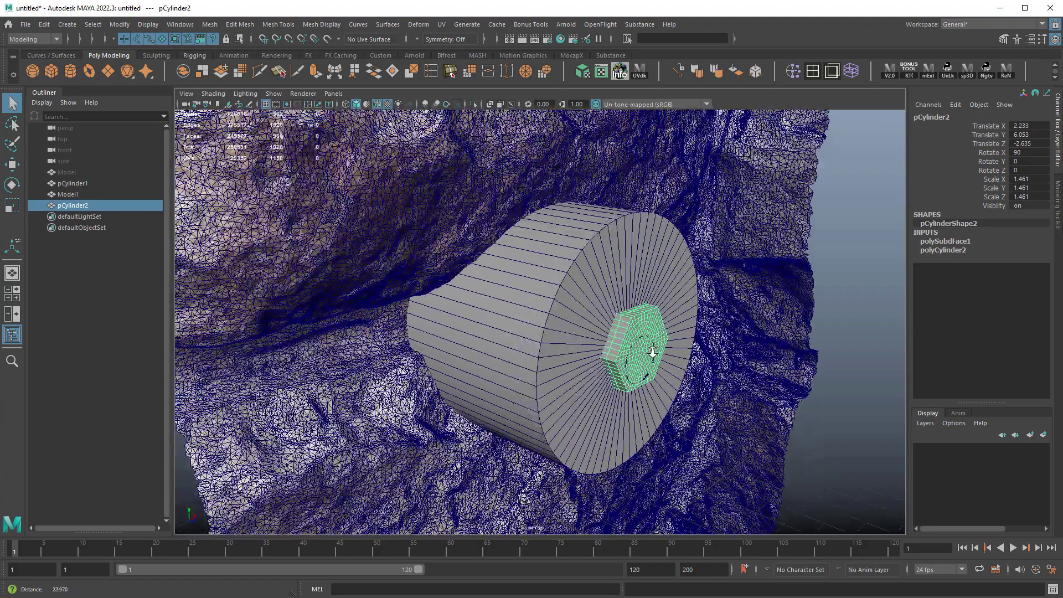
left_click(593, 297)
left_click_drag(593, 297, 583, 237, "alt")
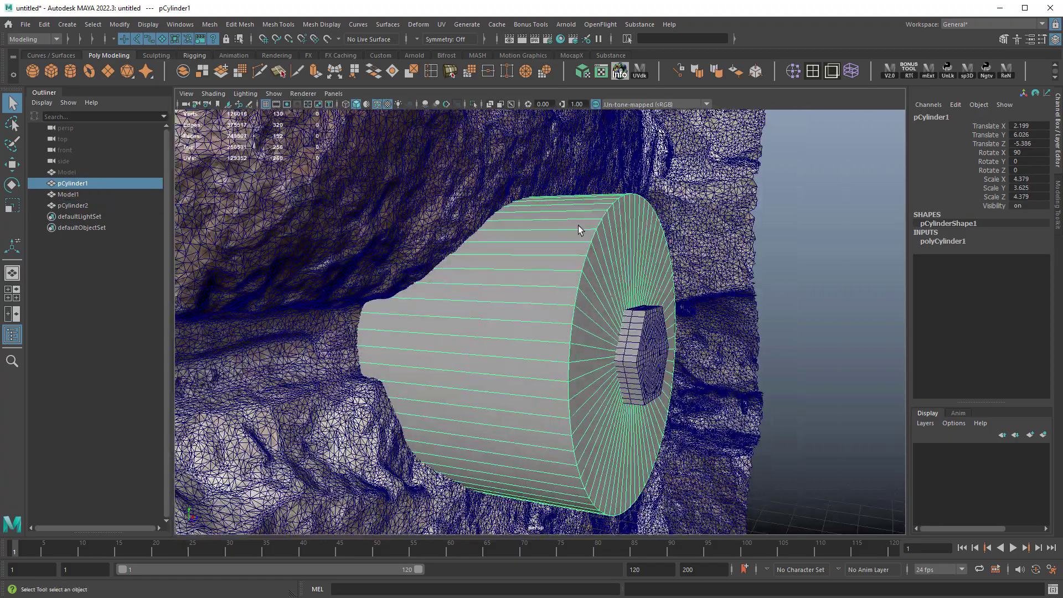
left_click_drag(552, 289, 581, 282, "alt")
right_click_drag(581, 282, 584, 249)
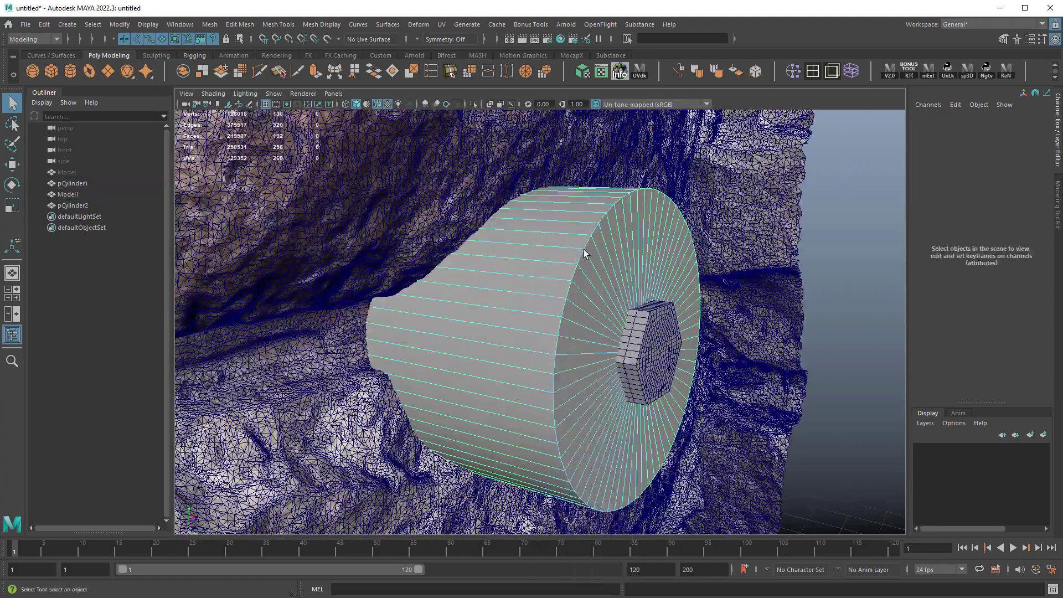
double_click(583, 242)
left_click_drag(583, 243, 752, 229, "alt")
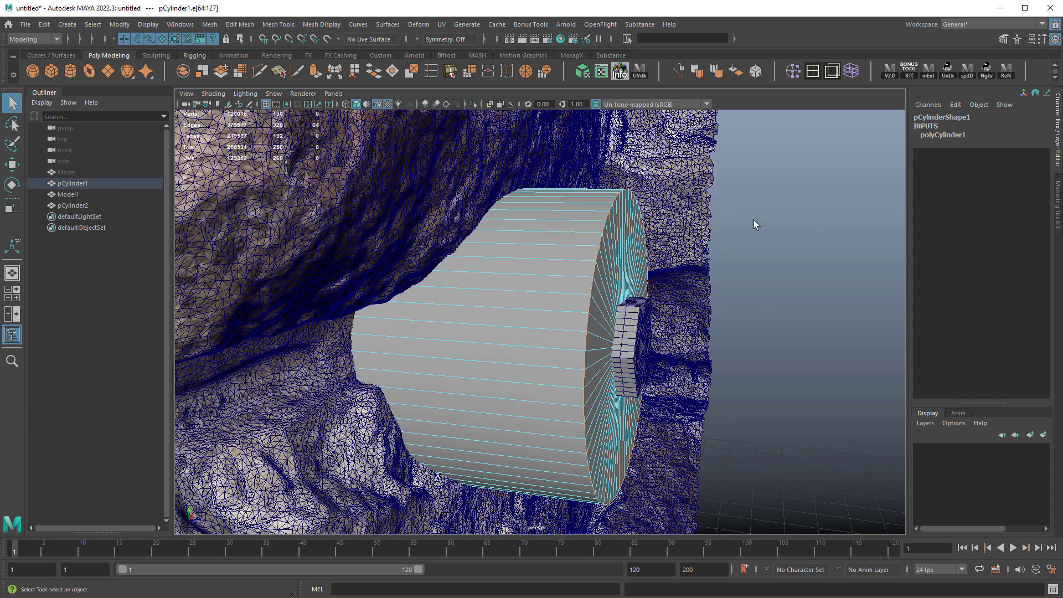
right_click_drag(752, 220, 732, 236, "shift")
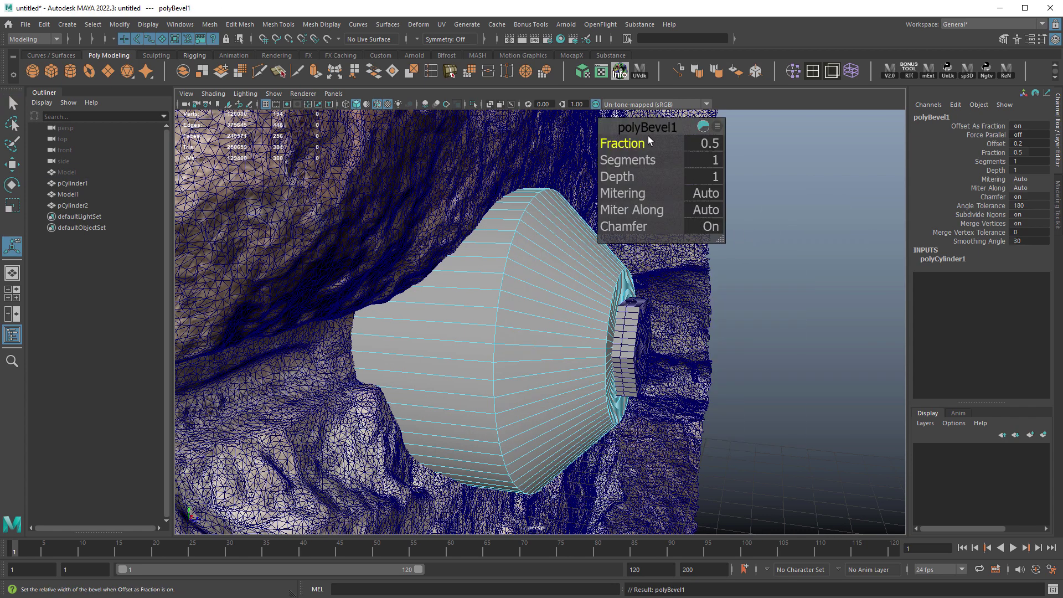
left_click_drag(649, 130, 738, 165)
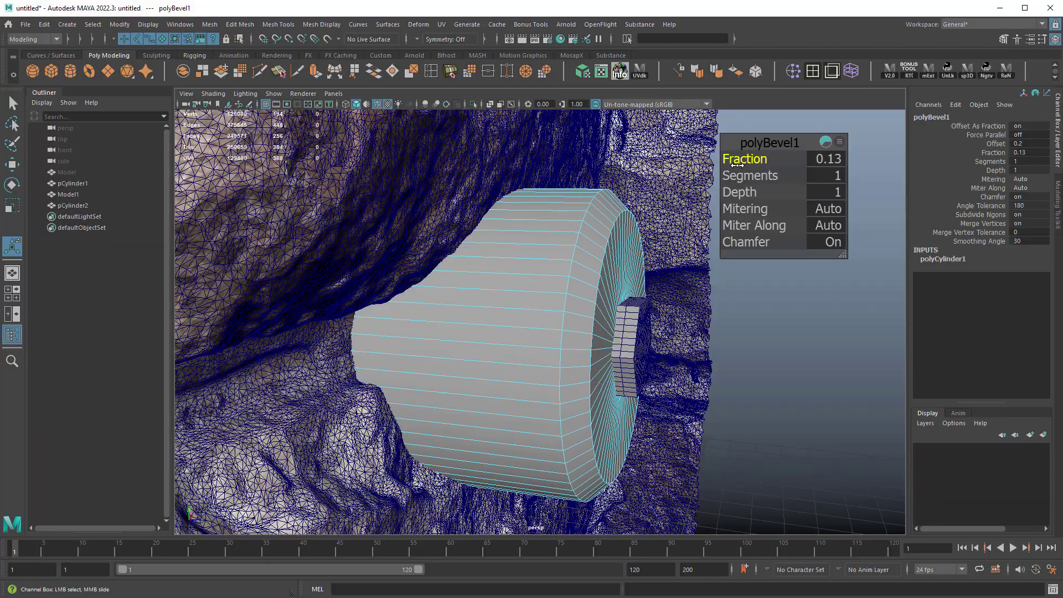
- Turn off the wireframe overlay and return the bevelled cylinder to object mode, checking it from the front
left_click_drag(643, 256, 540, 273, "alt")
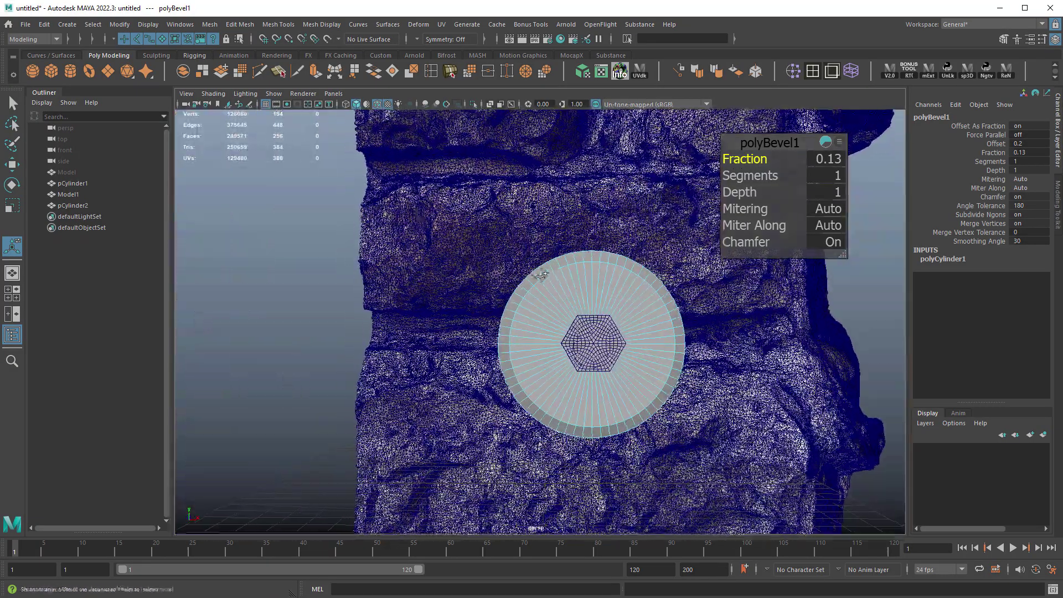
middle_click_drag(540, 273, 459, 256, "alt")
left_click_drag(458, 255, 427, 211, "alt")
left_click(377, 106)
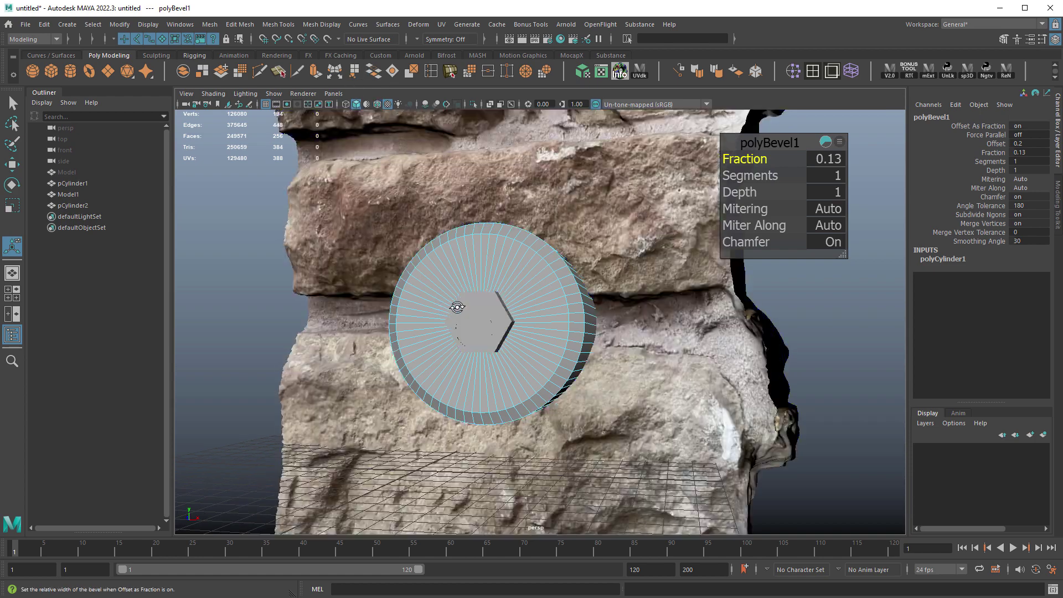
mouse_move(458, 303)
left_mouse_down("alt")
mouse_move(404, 301)
mouse_move(597, 332)
mouse_move(429, 314)
left_mouse_up("alt")
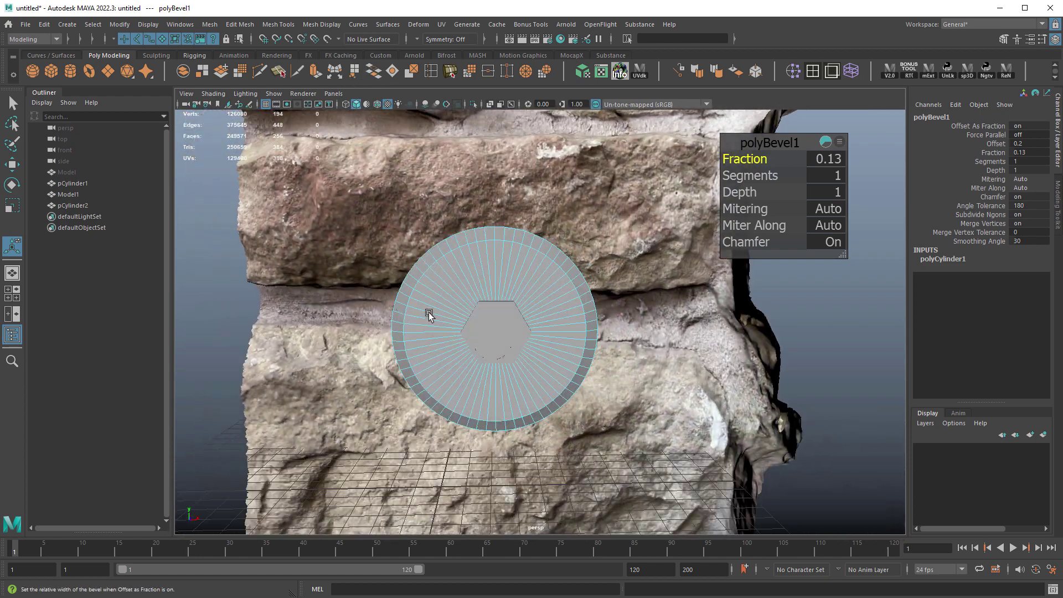
left_click_drag(575, 320, 571, 317, "alt")
right_click_drag(545, 312, 575, 293)
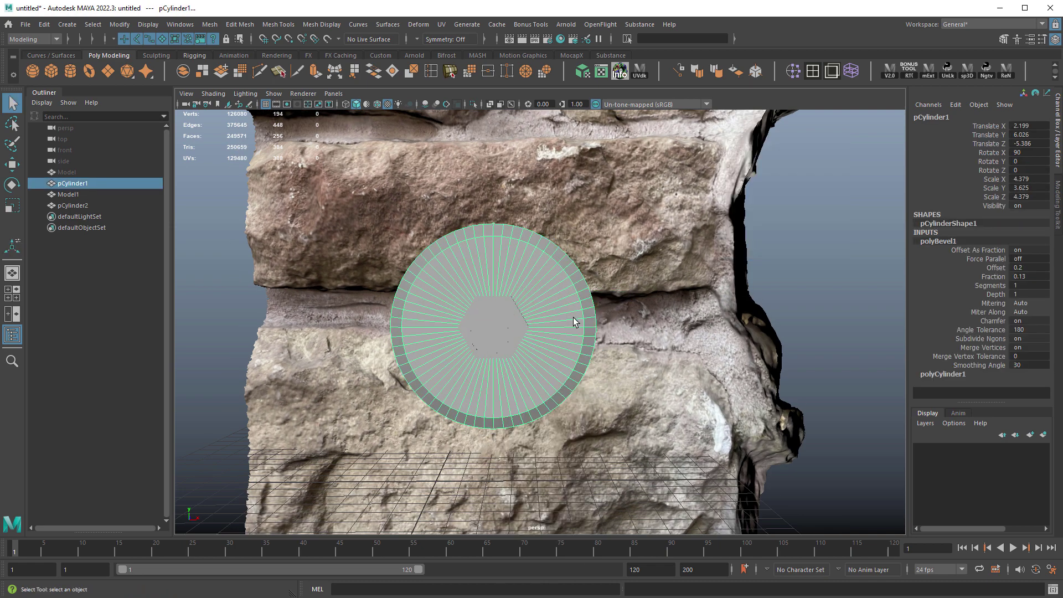
left_click_drag(594, 318, 576, 320, "alt")
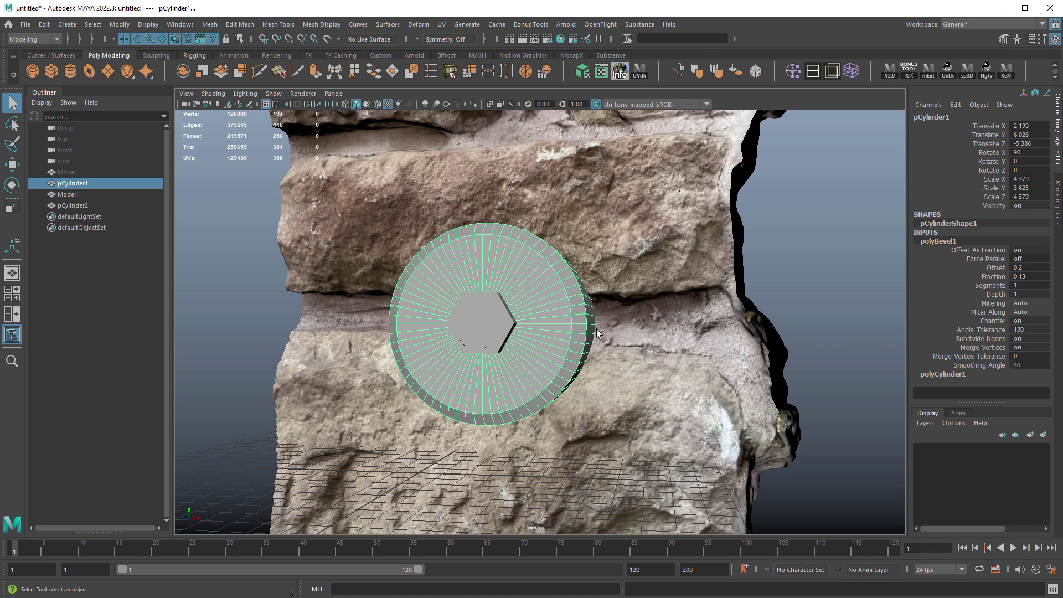
left_click_drag(612, 317, 278, 165, "alt")
scroll(509, 314, "up", 3)
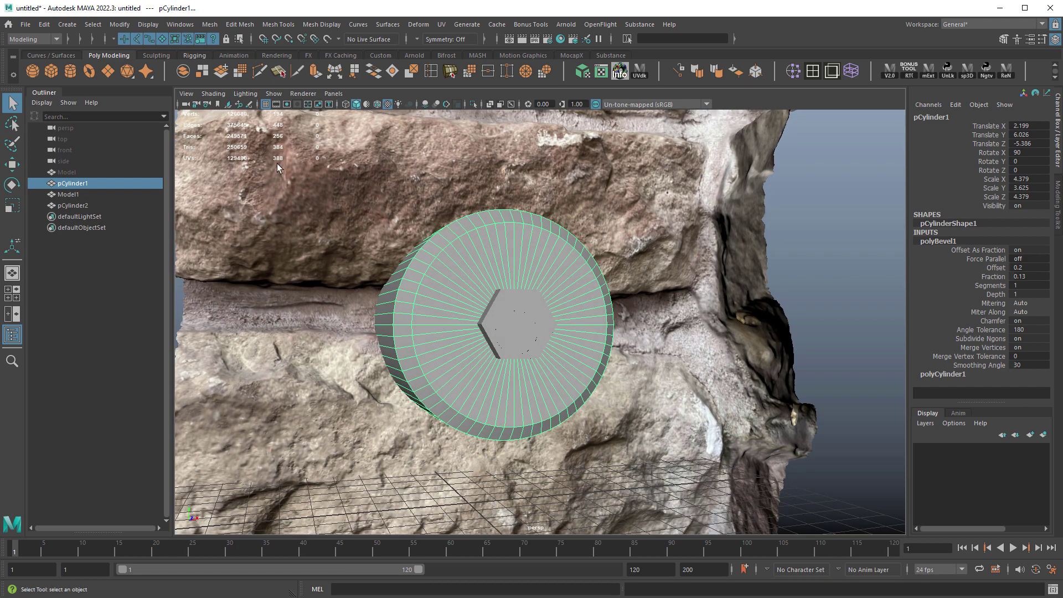
- Create a third polygon cylinder, rotated 90 degrees about X and scaled to 0.361, 0.824, 0.361, on the large cylinder's front face beside the nut
left_click(70, 72)
left_click_drag(487, 323, 577, 327, "alt")
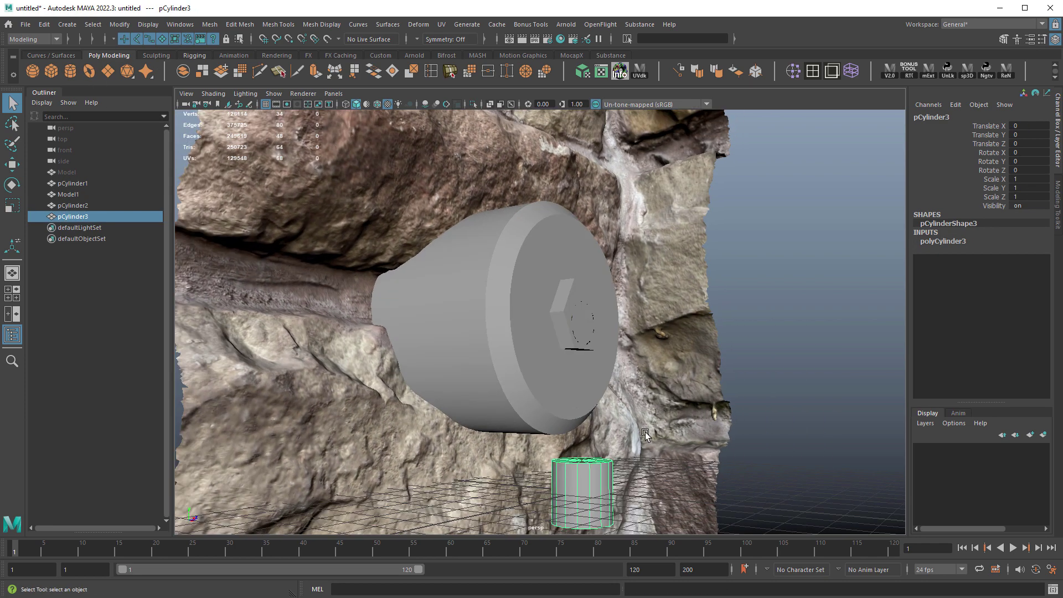
key("w")
middle_click_drag(649, 456, 612, 285)
key("e")
left_click_drag(615, 276, 576, 339)
key("r")
middle_click_drag(634, 340, 618, 339)
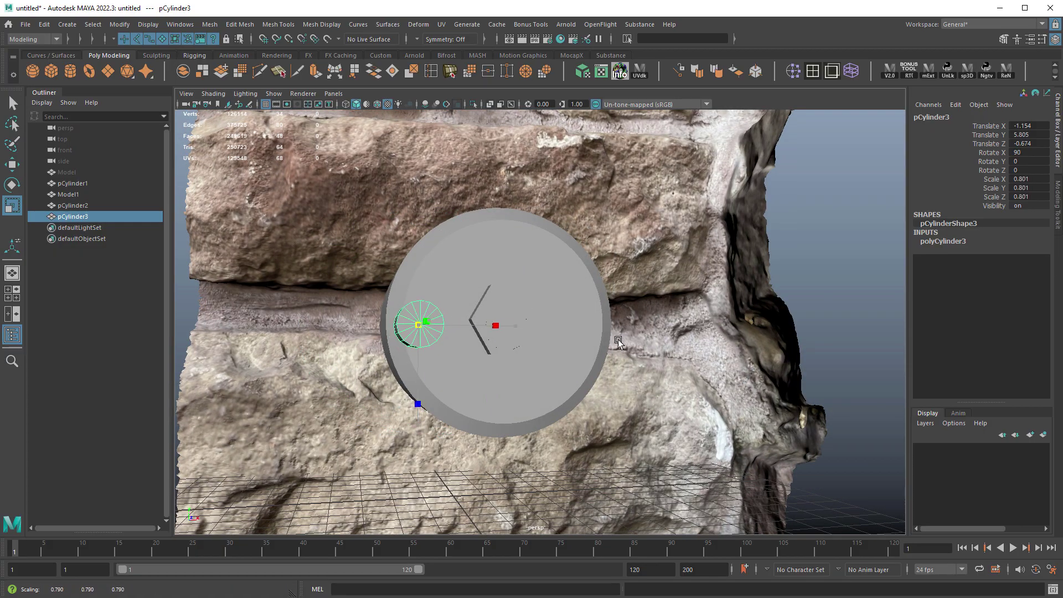
left_click_drag(523, 332, 548, 310, "alt")
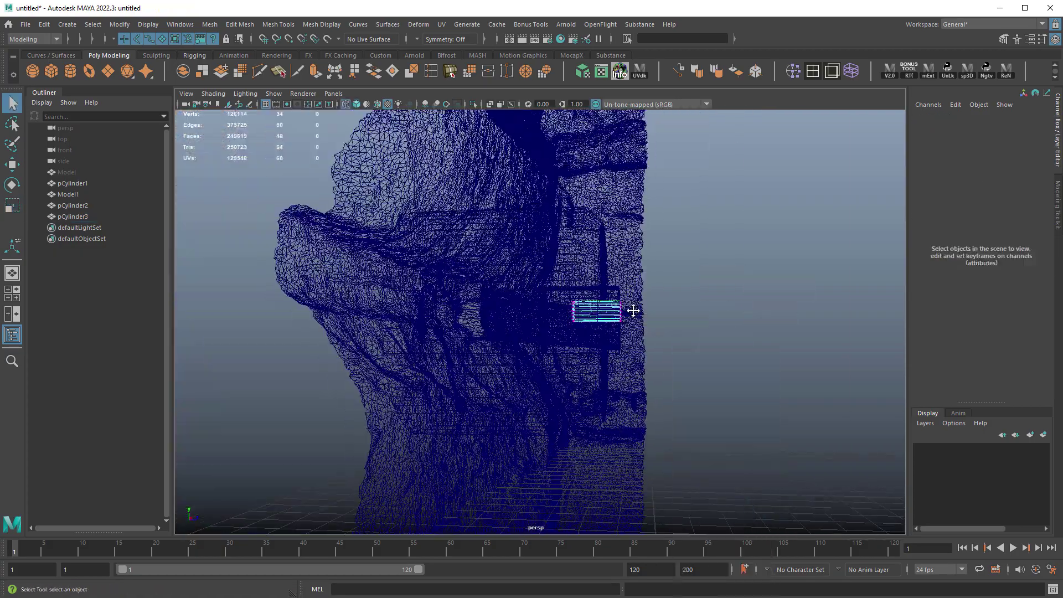
- Extrude the small cylinder's front end into a flared screw head and set it into the large cylinder at Translate Z -3.1
key("ctrl+e")
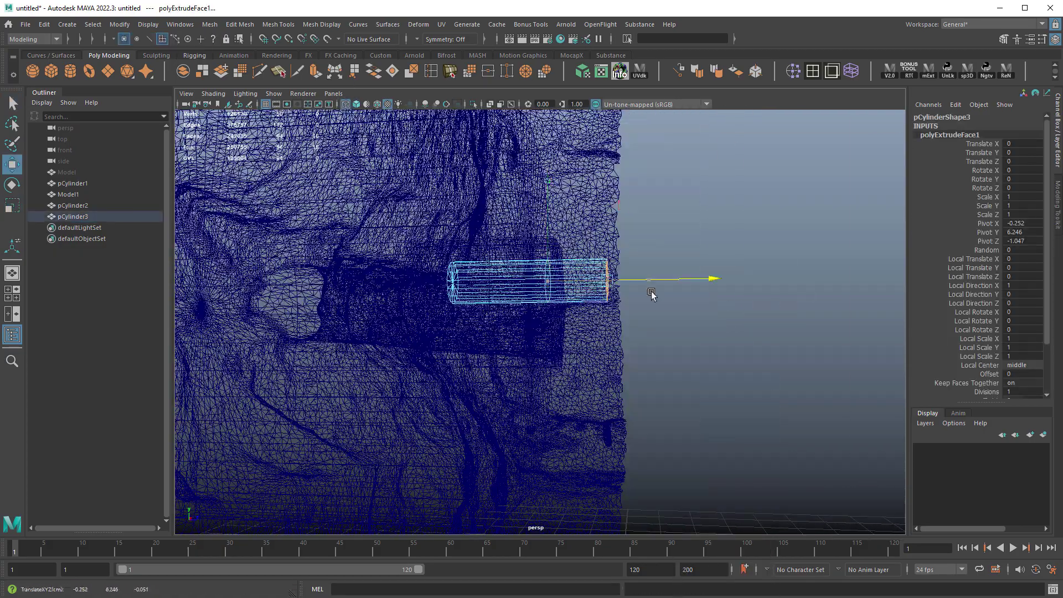
scroll(651, 291, "up", 5)
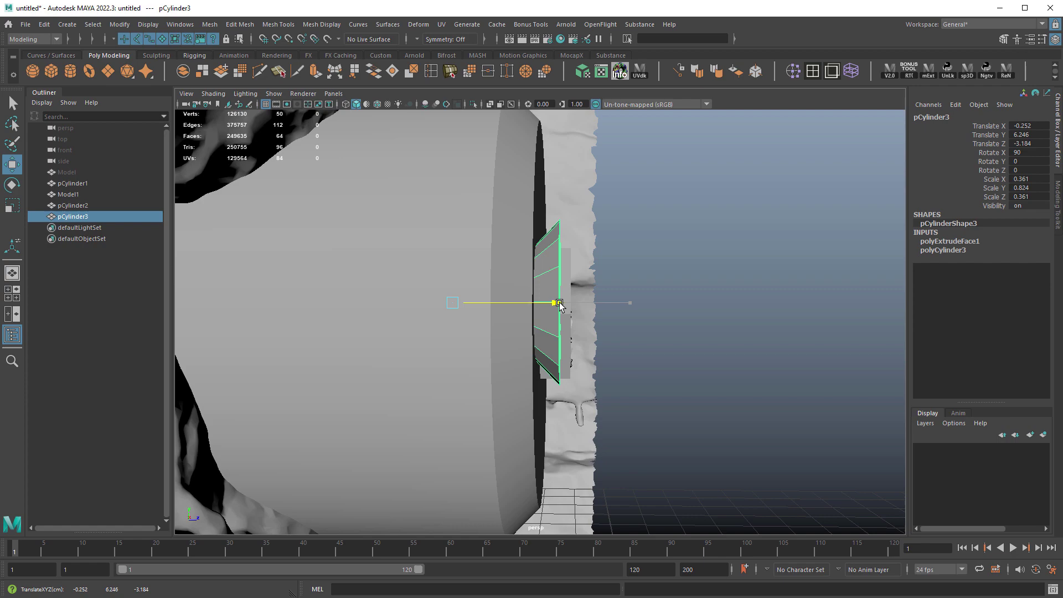
mouse_move(498, 310)
left_mouse_down("alt")
mouse_move(447, 322)
mouse_move(481, 325)
mouse_move(462, 375)
mouse_move(539, 363)
mouse_move(505, 351)
mouse_move(574, 399)
left_mouse_up("alt")
- Examine the small screw's position relative to the large cylinder in the front wireframe view
key("space")
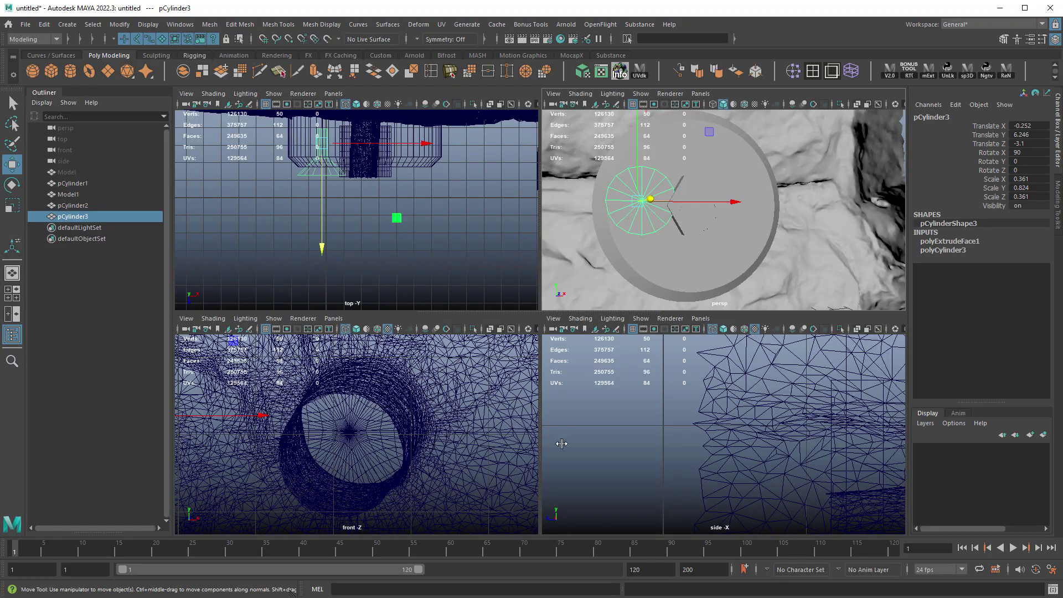
key("space")
key("f")
key("space")
key("space")
key("f")
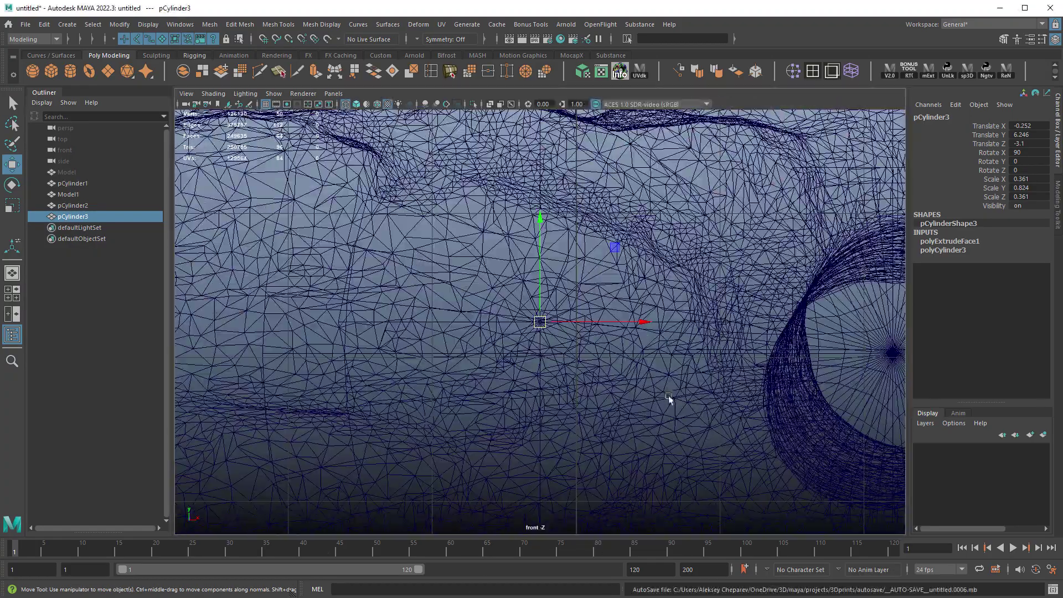
scroll(669, 395, "down", 5)
key("5")
key("4")
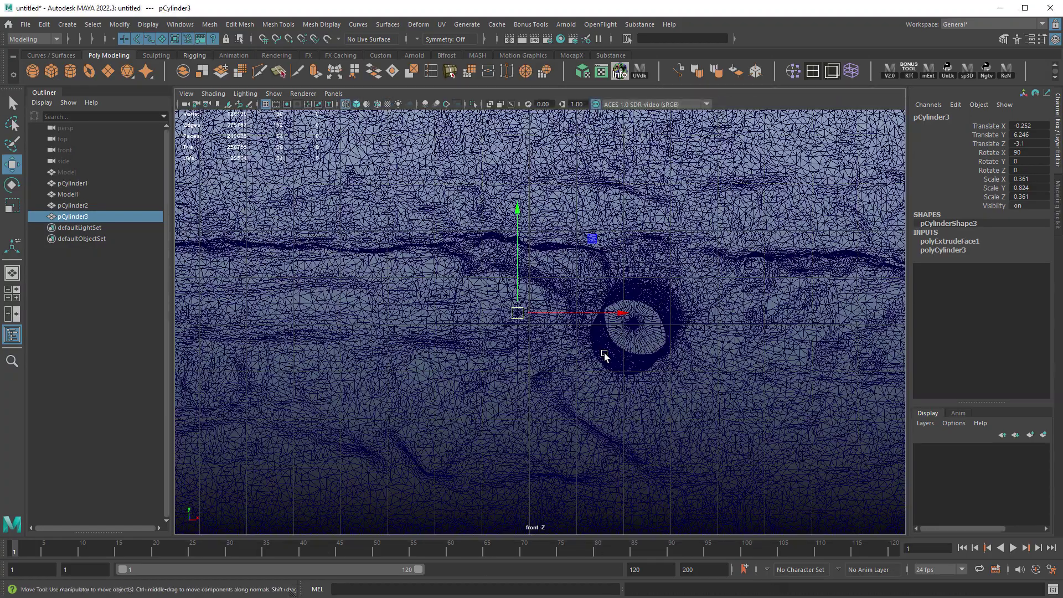
key("space")
key("space")
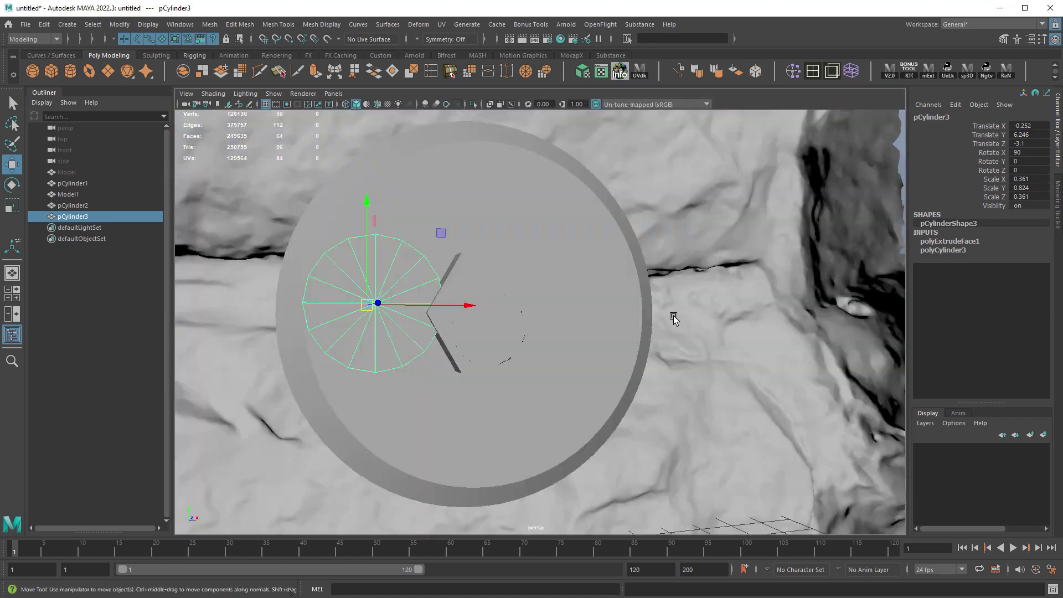
- Hide the wall mesh so only the cylinders remain displayed
right_click_drag(673, 316, 579, 309, "alt")
mouse_move(578, 309)
left_mouse_down("alt")
mouse_move(610, 306)
mouse_move(579, 307)
left_mouse_up("alt")
left_click(664, 303)
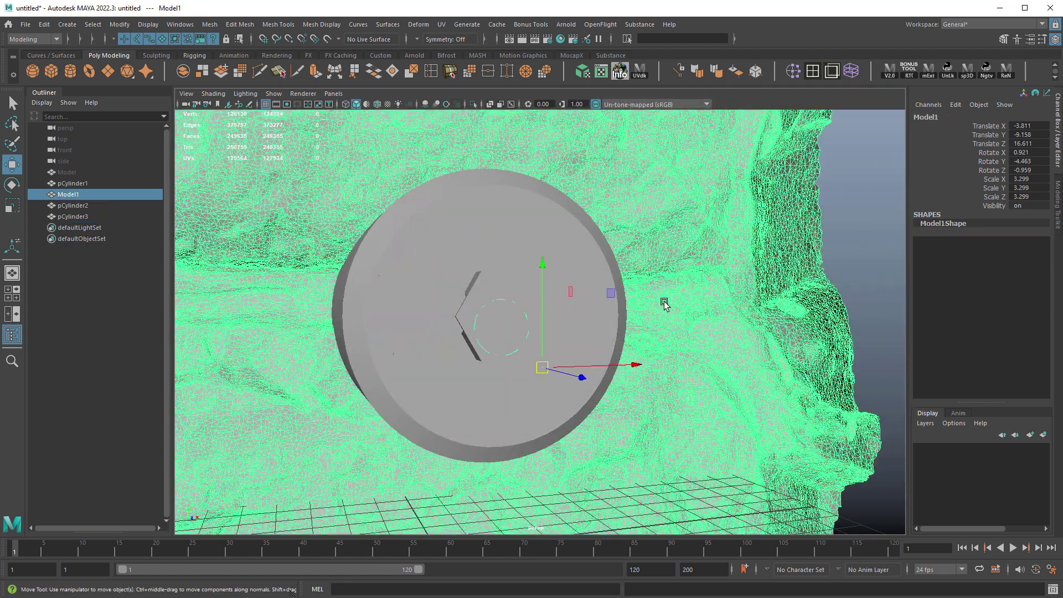
key("ctrl+h")
- Snap the small screw vertically to the large cylinder's centre line at Translate Y 6.026
left_click(429, 309)
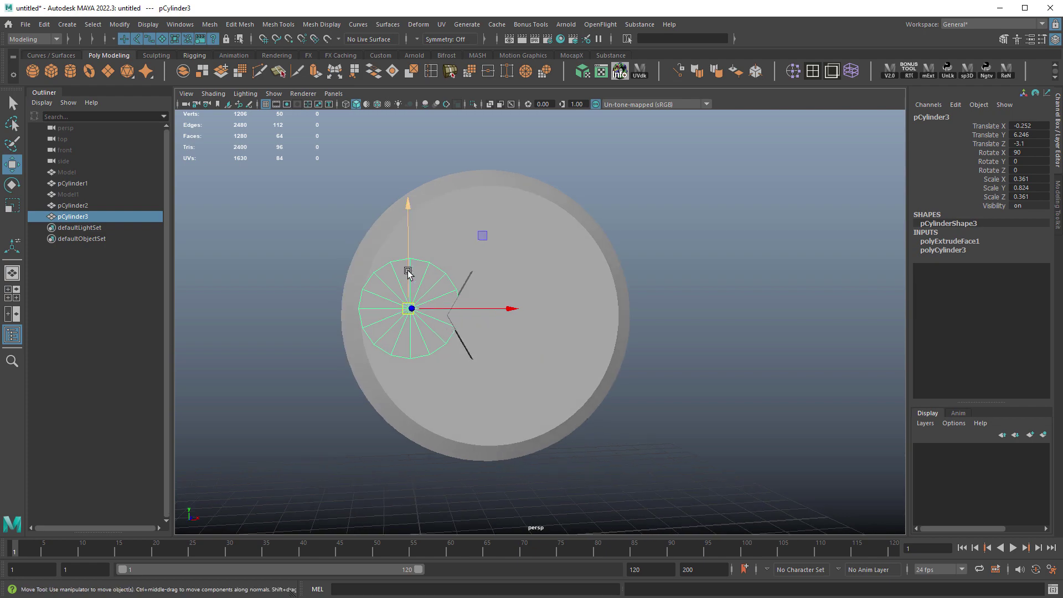
left_click(408, 272)
key("4")
left_click_drag(657, 327, 636, 320, "alt")
key("v")
middle_click_drag(636, 321, 631, 316)
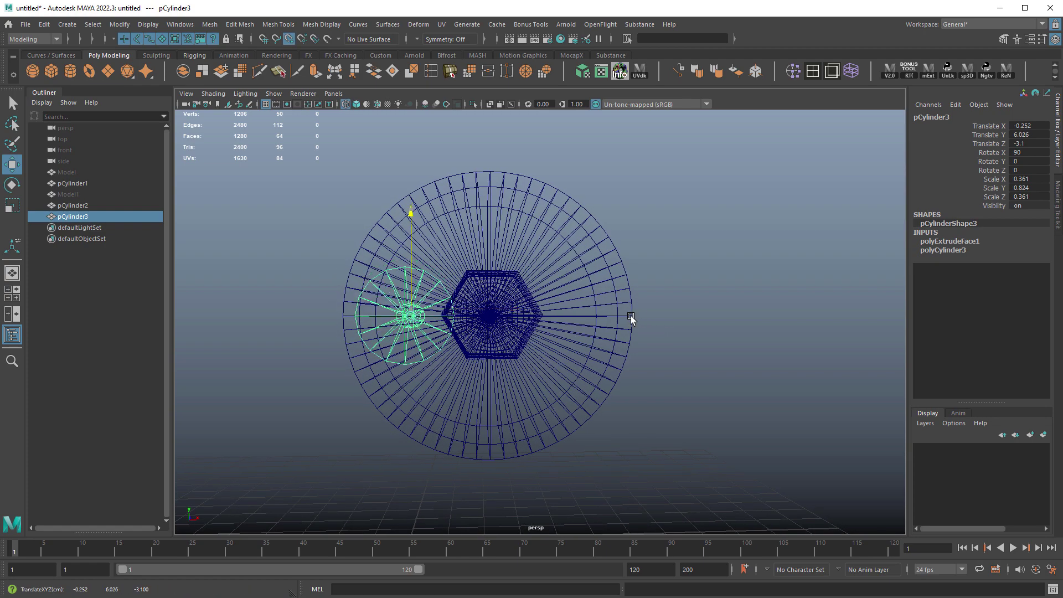
- Freeze the small screw's transformations and snap its pivot to the topmost vertex of the large cylinder's rim
left_click_drag(485, 347, 582, 315, "alt")
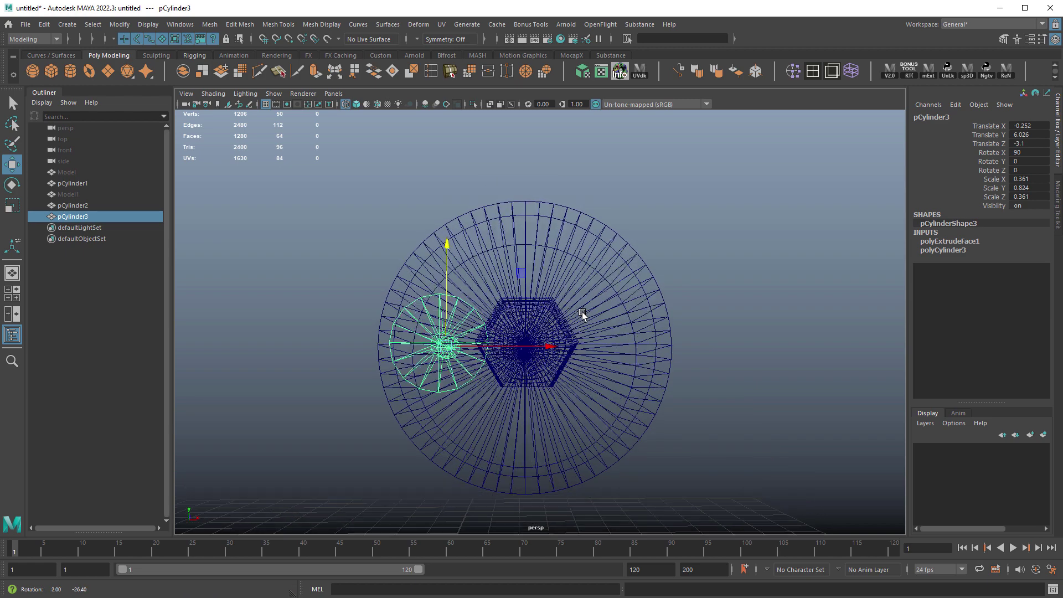
key("g")
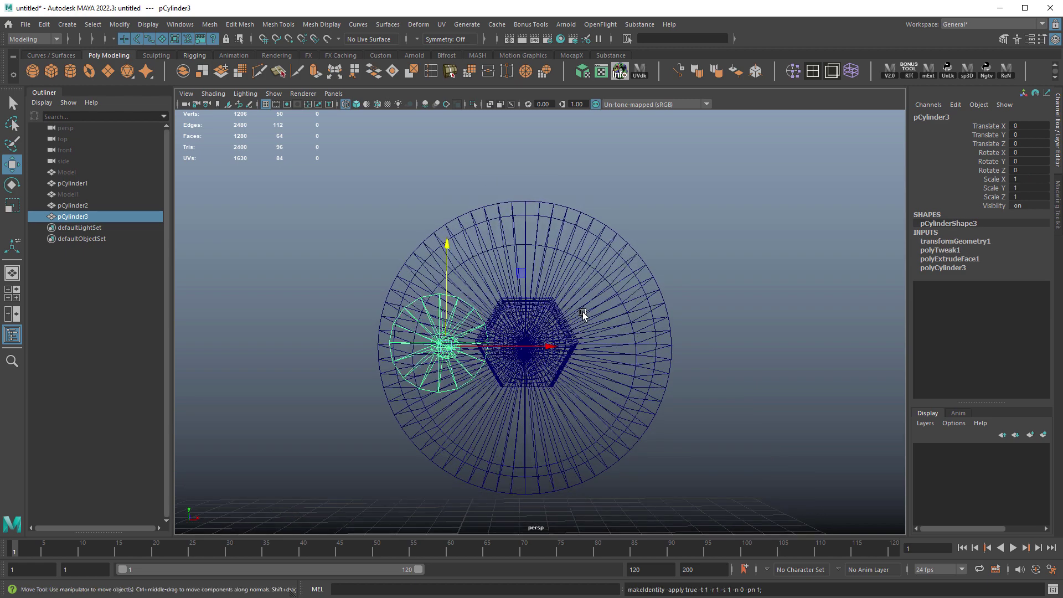
left_click_drag(532, 205, 527, 203)
- Duplicate the small screw and mirror the copy to the opposite side of the large cylinder with Scale X -1
key("ctrl+d")
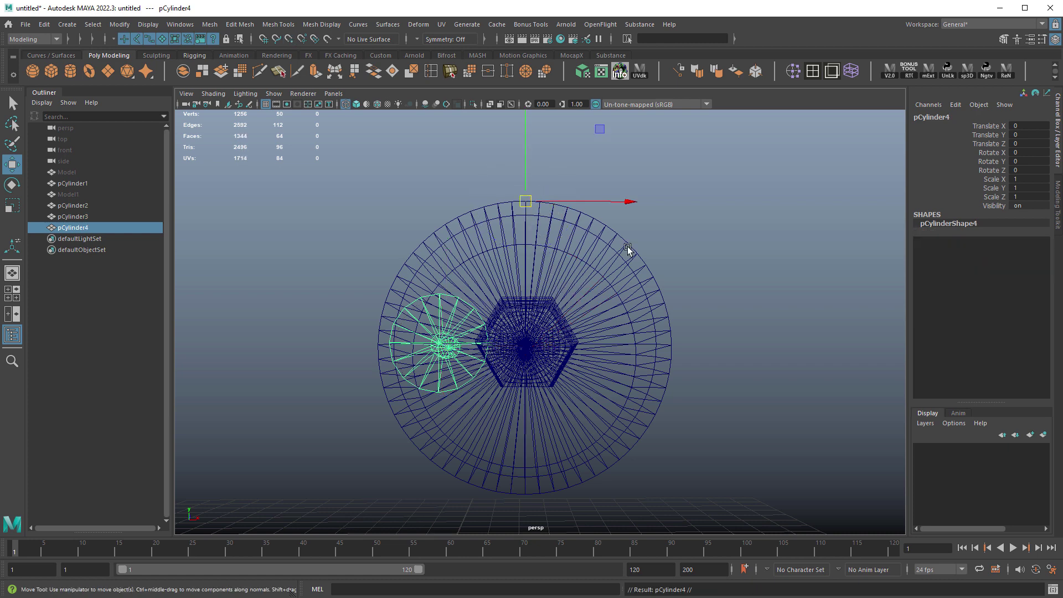
key("r")
left_click_drag(625, 200, 474, 200)
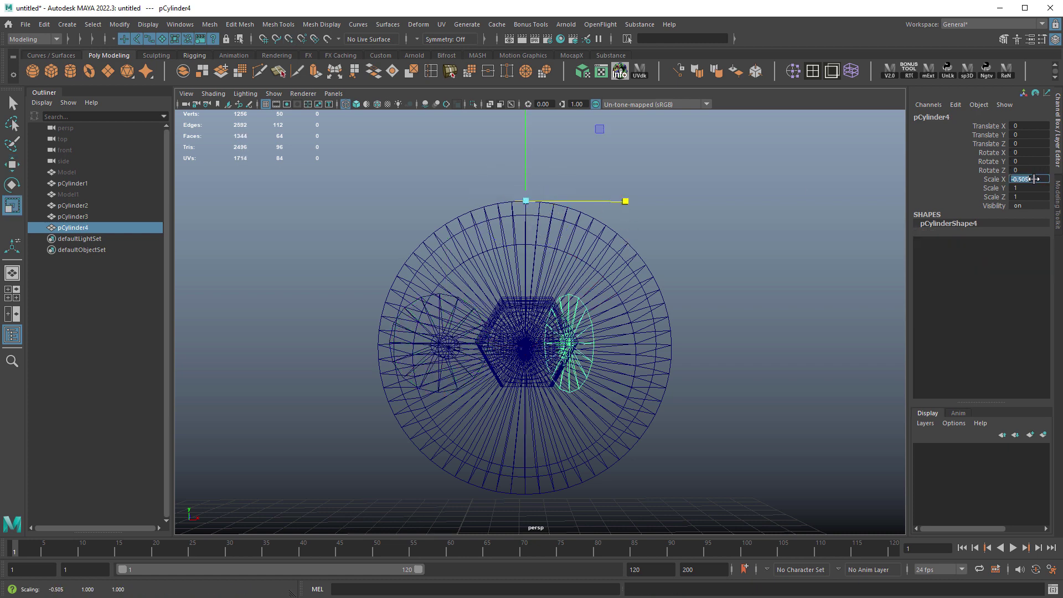
type("-1")
key("Return")
key("5")
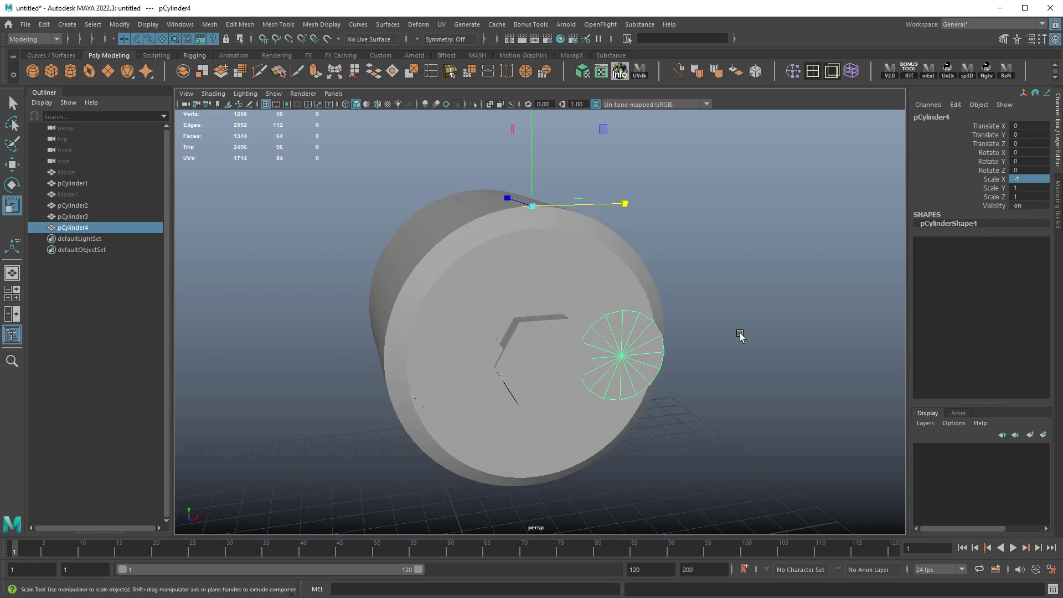
- Delete the faces of the large cylinder's flat rear cap, leaving the back open
left_click_drag(741, 335, 590, 324, "alt")
left_click(484, 298)
left_click_drag(484, 299, 481, 280, "alt")
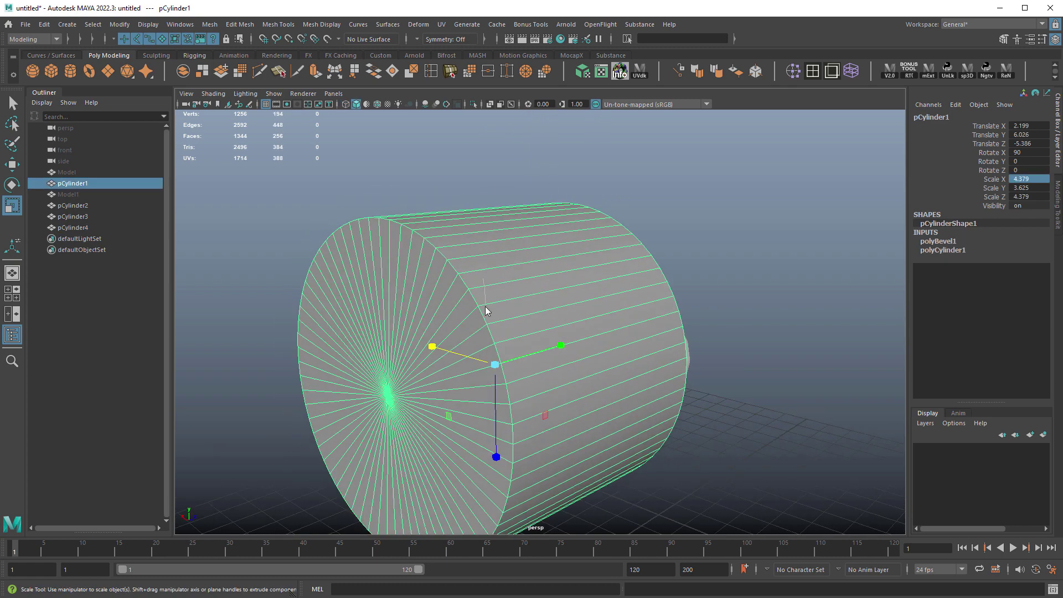
right_click_drag(486, 307, 487, 311)
left_click_drag(498, 316, 365, 299, "alt")
scroll(355, 260, "down", 3)
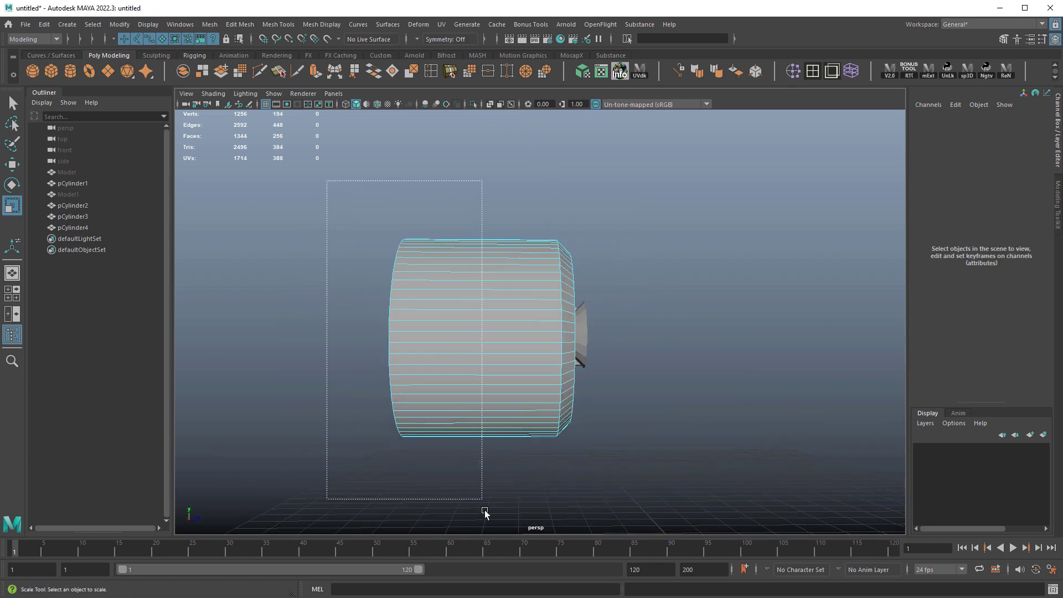
left_click_drag(485, 511, 484, 511)
left_click_drag(638, 178, 517, 534, "ctrl")
key("Delete")
- Freeze the large cylinder's transformations and delete its construction history
right_click_drag(681, 334, 726, 318)
left_click_drag(576, 341, 723, 394, "alt")
right_click_drag(643, 282, 664, 273)
left_click_drag(653, 311, 680, 355, "alt")
key("alt+shift+d")
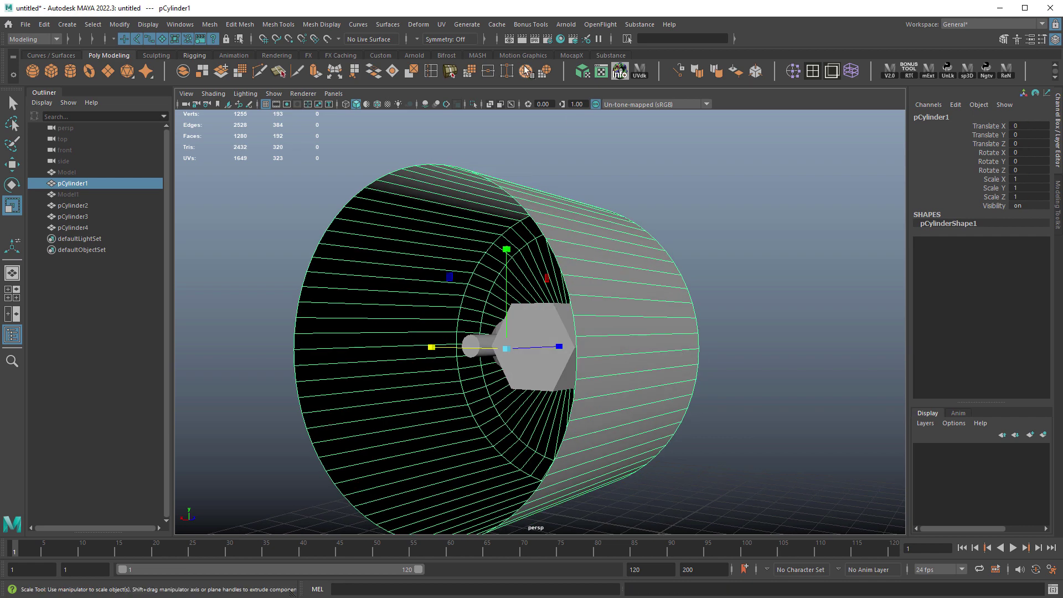
- Extrude the open large cylinder's faces inward with a Thickness of -0.59 to give it a solid wall
left_click(314, 72)
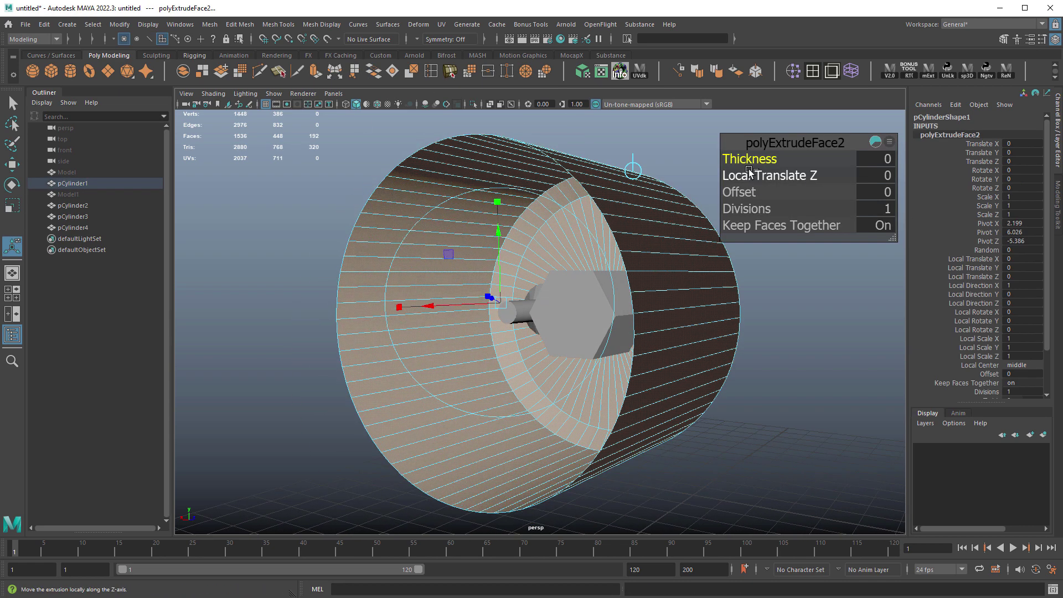
left_click_drag(749, 168, 712, 171)
left_click_drag(646, 209, 699, 202, "alt")
middle_click_drag(698, 202, 668, 211, "alt")
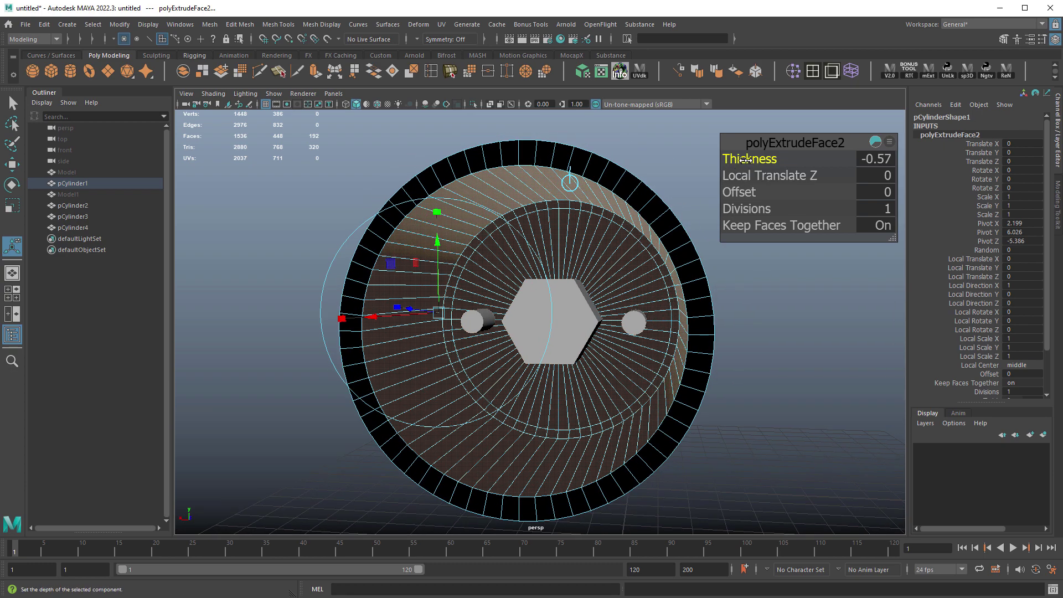
left_click_drag(746, 160, 711, 285)
key("4")
middle_click_drag(711, 286, 694, 280, "alt")
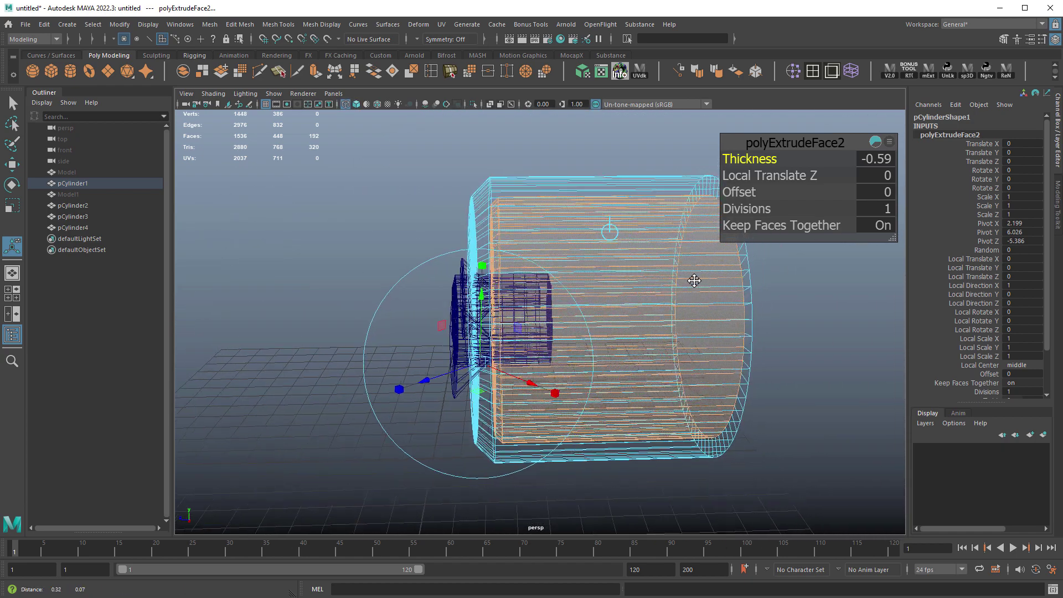
- Select the vertices of the large cylinder's inner front cap and move them deeper towards the open back
key("q")
right_click_drag(618, 226, 438, 162)
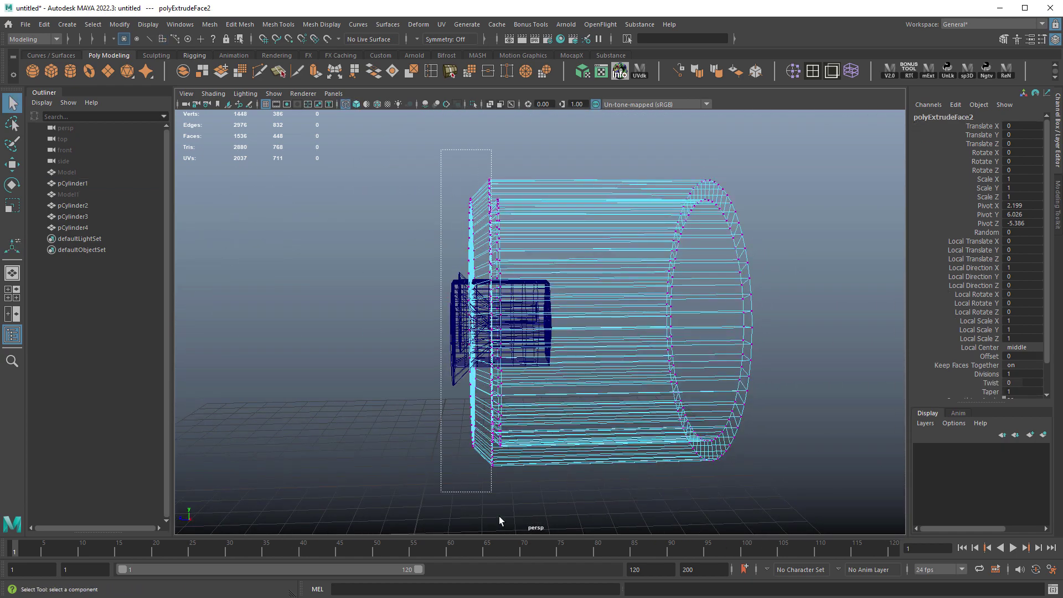
left_click_drag(500, 515, 517, 543)
mouse_move(520, 248)
left_mouse_down("alt")
mouse_move(609, 310)
mouse_move(605, 325)
mouse_move(570, 324)
left_mouse_up("alt")
key("5")
right_click_drag(659, 311, 554, 324)
key("4")
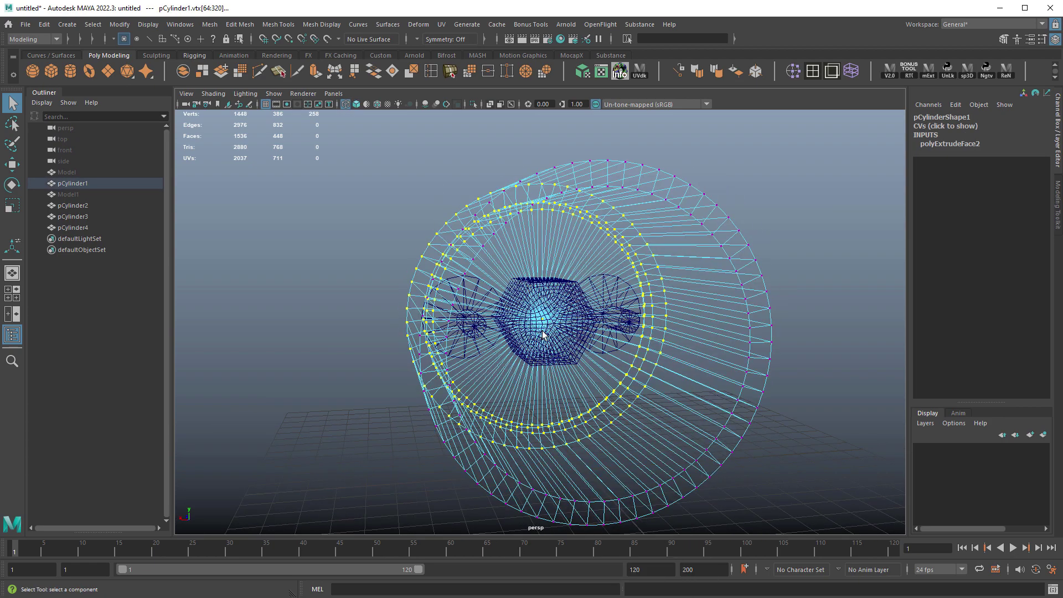
left_click(542, 323)
left_click_drag(543, 326, 588, 337, "alt")
key("w")
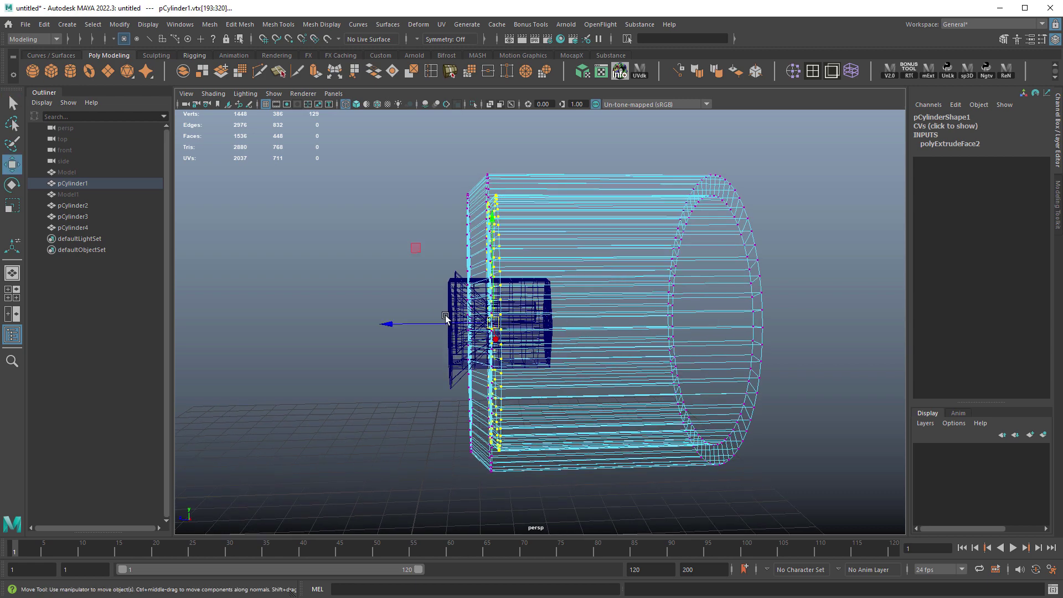
left_click_drag(446, 318, 477, 323)
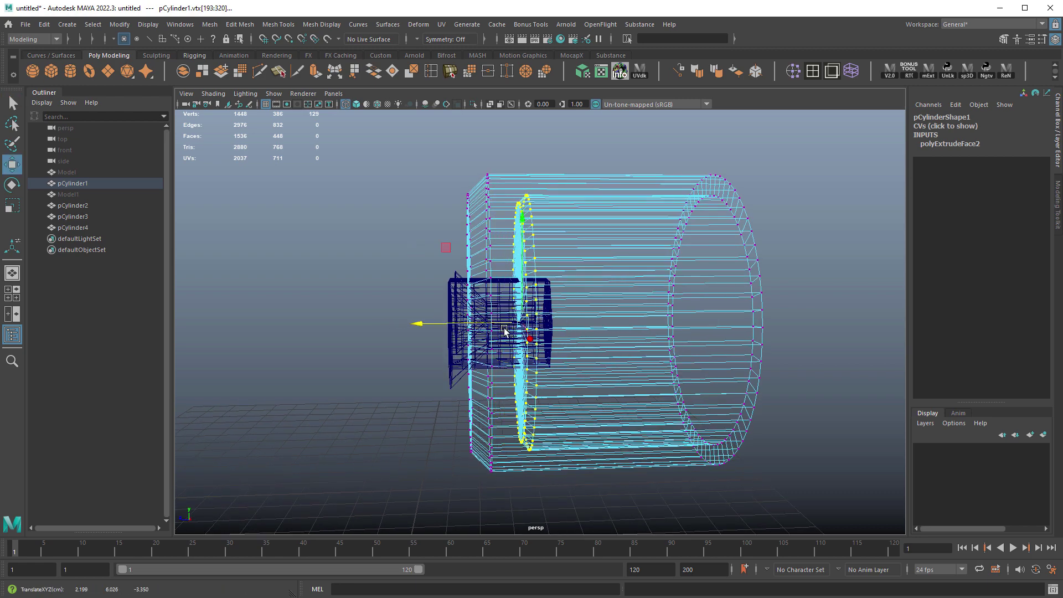
- Show the hidden faucet scan and examine where its end sits relative to the large cylinder's inner cap
left_click(94, 194)
key("shift+h")
key("ctrl+h")
left_click(79, 182)
left_click(76, 171)
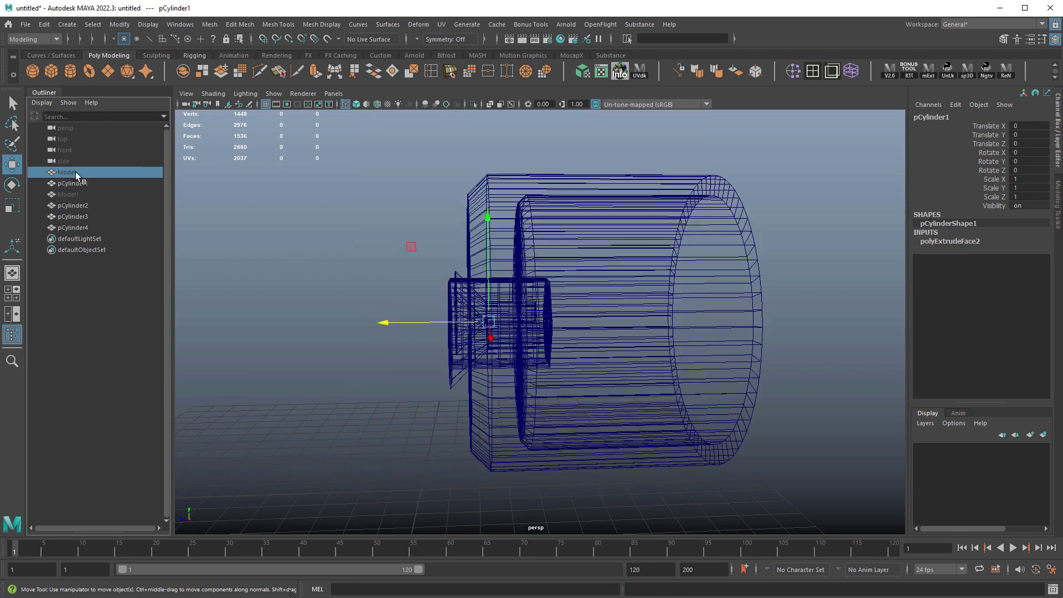
key("shift+h")
left_click_drag(503, 319, 545, 338, "alt")
scroll(551, 342, "up", 2)
right_click_drag(518, 240, 476, 240)
mouse_move(562, 335)
left_mouse_down("alt")
mouse_move(661, 283)
mouse_move(550, 338)
left_mouse_up("alt")
left_click_drag(550, 338, 489, 330, "alt")
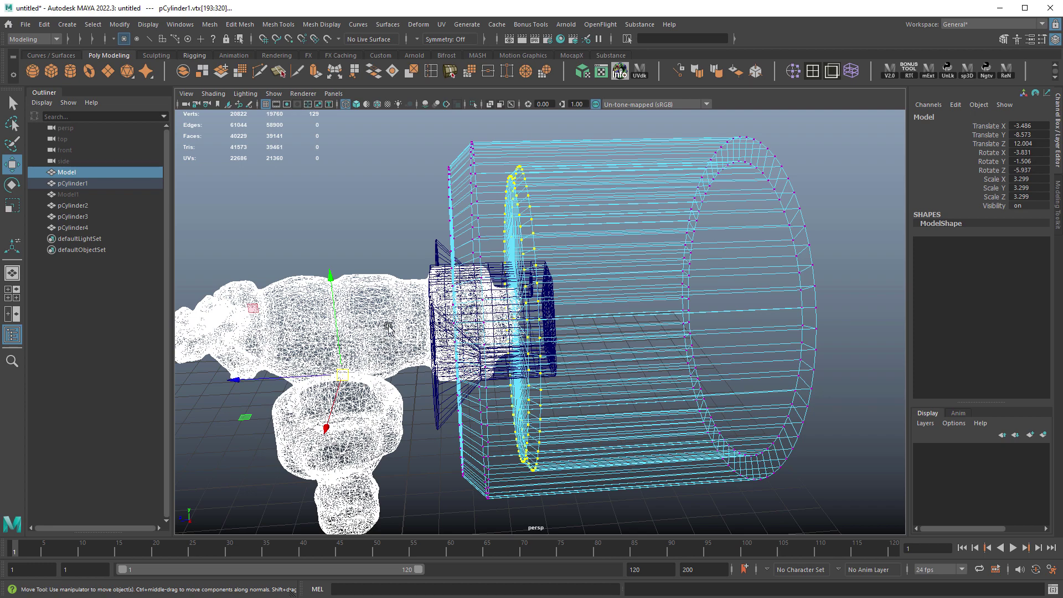
left_click_drag(369, 342, 638, 363, "alt")
- Undo the move of the large cylinder's inner cap vertices
left_click(728, 337)
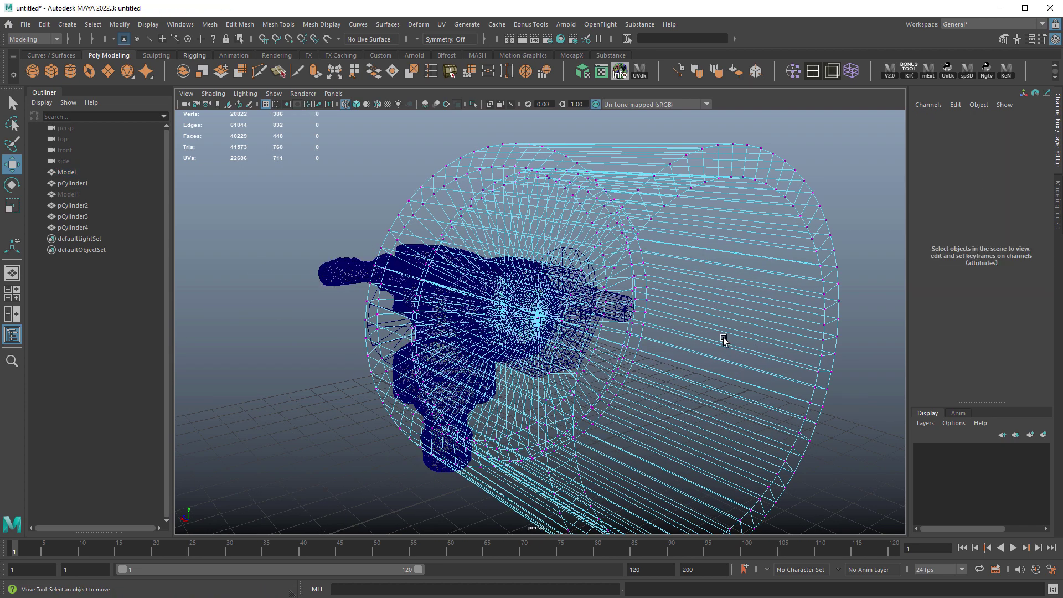
left_click_drag(564, 337, 515, 332, "alt")
left_click(545, 315)
left_click_drag(467, 375, 564, 375, "alt")
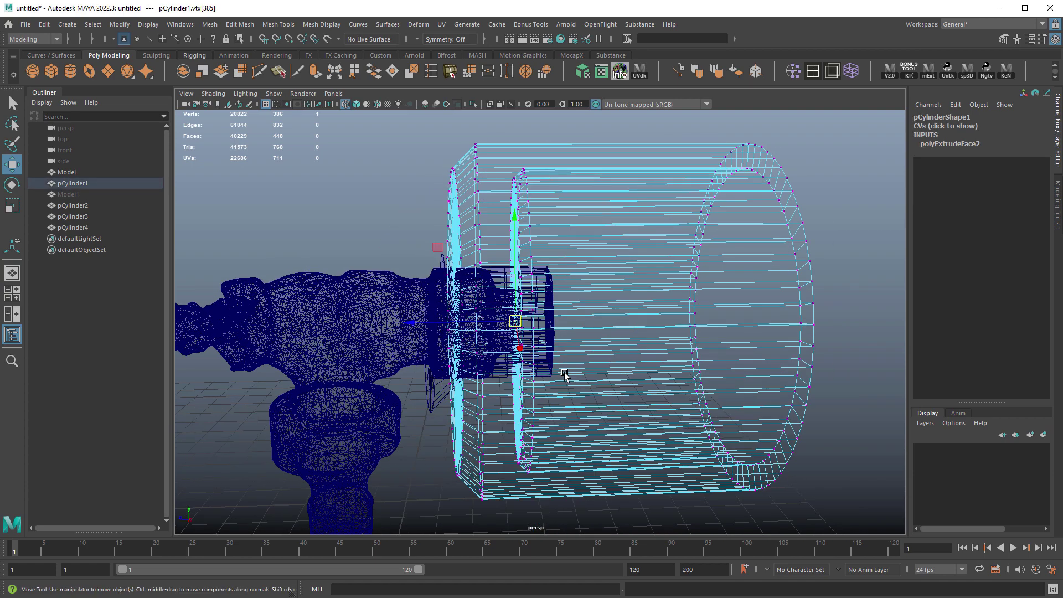
left_click_drag(492, 322, 555, 367)
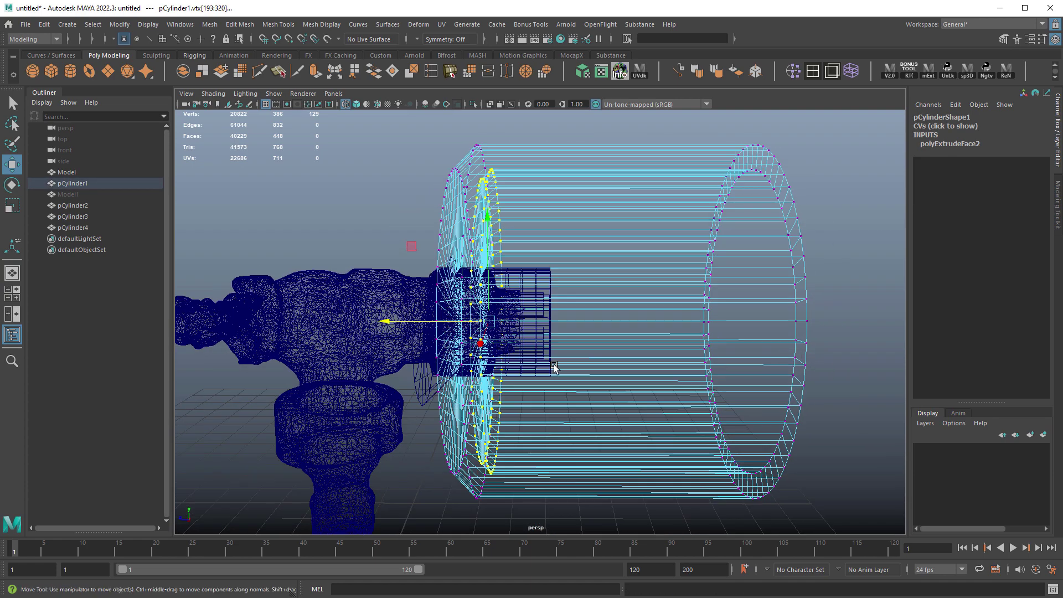
middle_click_drag(555, 368, 562, 367)
left_click_drag(562, 368, 567, 361, "alt")
middle_click_drag(567, 361, 561, 360)
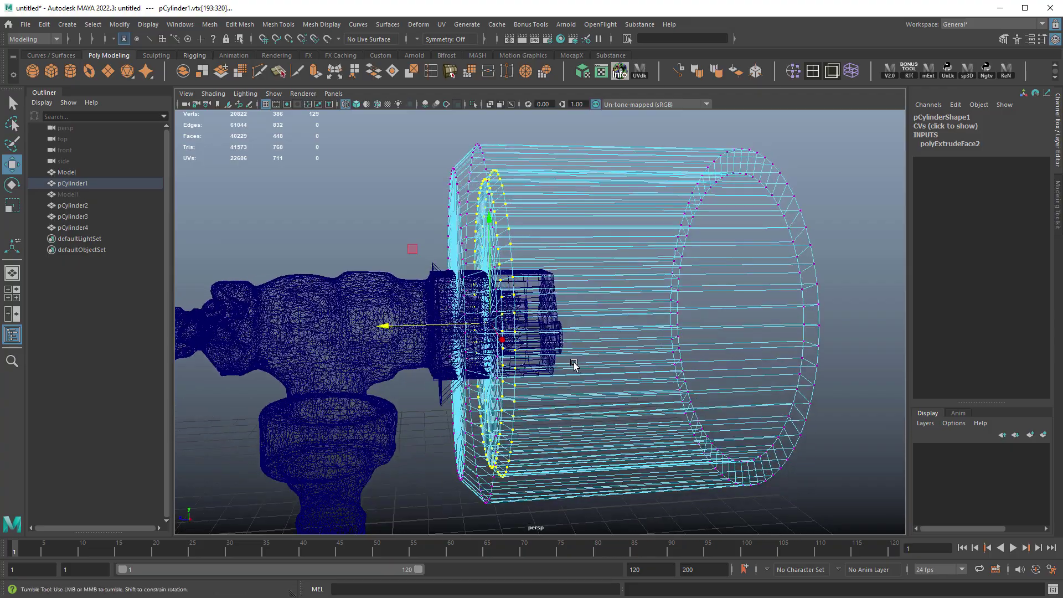
- Reverse the face normals of the large cylinder in shaded display
left_click_drag(573, 365, 574, 368, "alt")
mouse_move(702, 346)
left_mouse_down("alt")
mouse_move(664, 332)
mouse_move(695, 332)
mouse_move(645, 360)
mouse_move(507, 387)
mouse_move(705, 351)
left_mouse_up("alt")
key("5")
left_click(557, 380)
left_click_drag(553, 394, 562, 393, "alt")
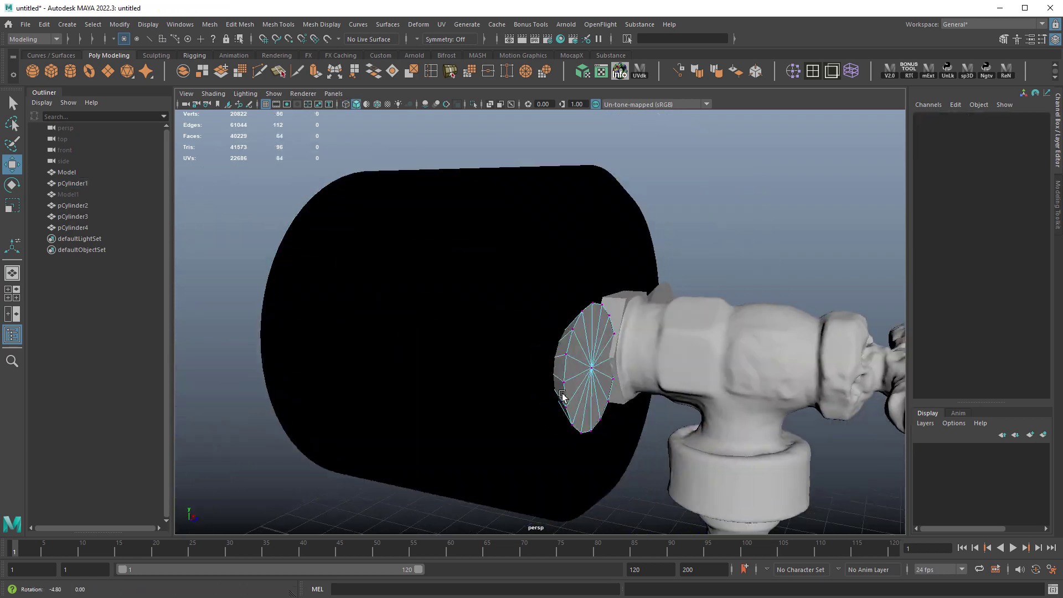
left_click(559, 230)
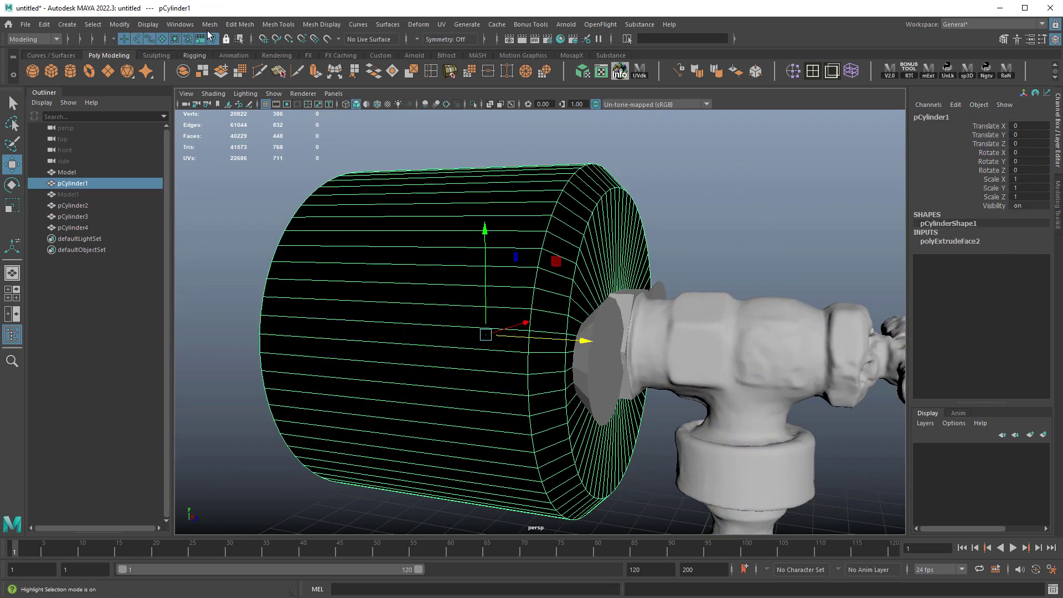
left_click(98, 25)
mouse_move(147, 24)
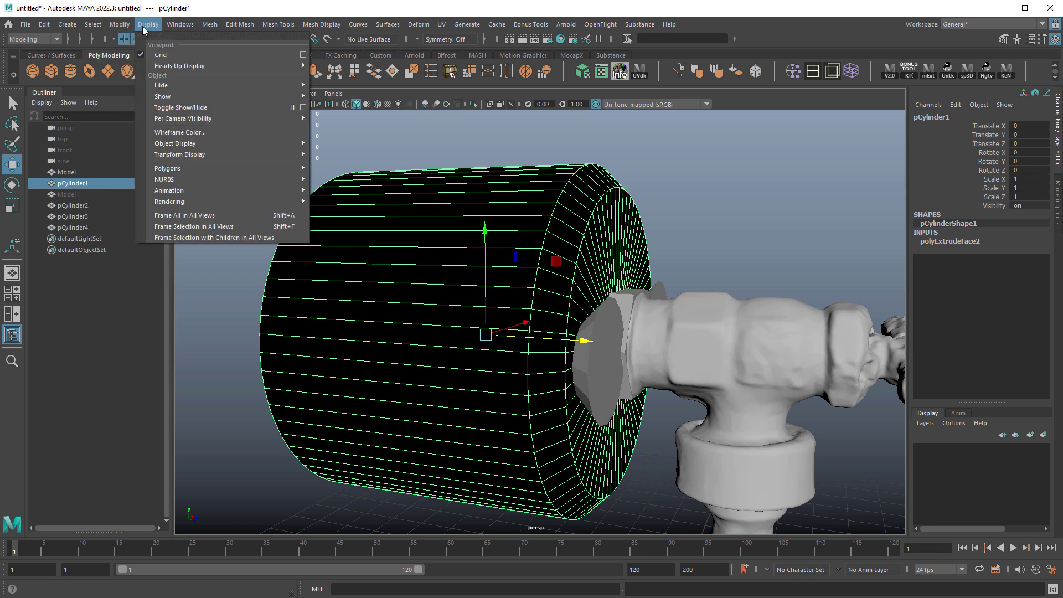
mouse_move(181, 98)
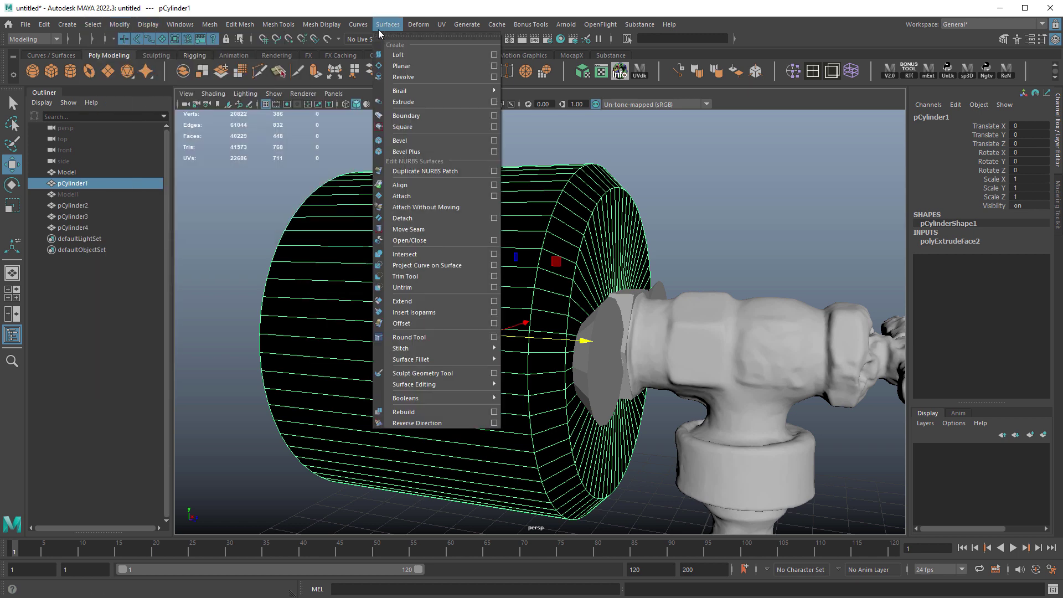
mouse_move(314, 26)
left_click(348, 77)
key("r")
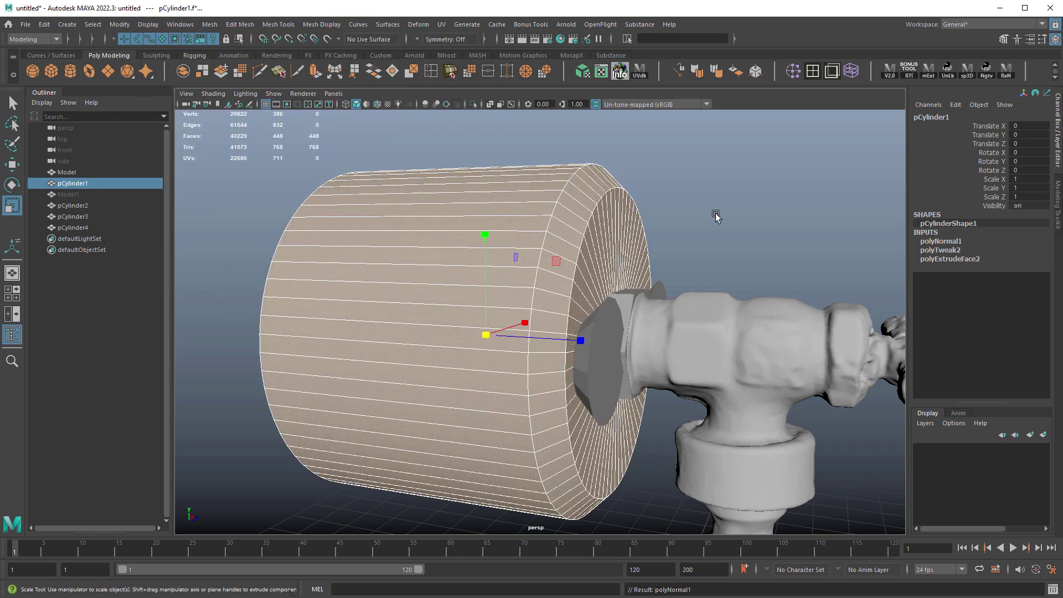
left_click(658, 235)
left_click(614, 264)
- Combine the two small screws on either side of the hexagonal nut into a single mesh
mouse_move(655, 236)
left_mouse_down("alt")
mouse_move(614, 262)
mouse_move(613, 282)
mouse_move(716, 254)
mouse_move(741, 261)
left_mouse_up("alt")
right_click_drag(742, 260, 664, 240, "alt")
left_click_drag(664, 239, 558, 237, "alt")
right_click_drag(558, 236, 614, 249, "alt")
middle_click_drag(595, 231, 600, 223, "alt")
right_click_drag(600, 226, 547, 319, "alt")
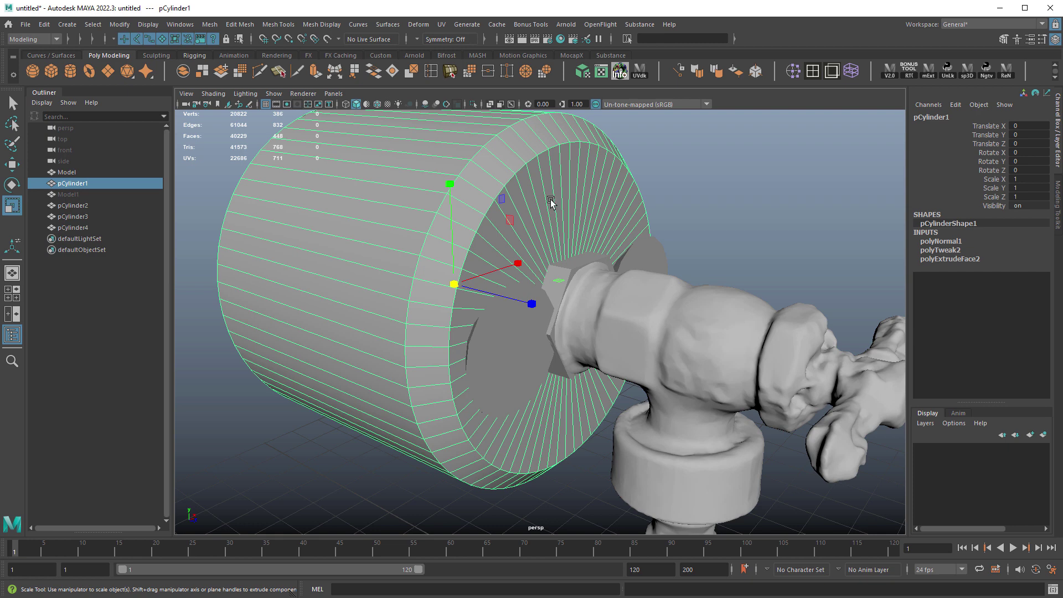
left_click(520, 324)
left_click(632, 259, "shift")
left_click_drag(632, 259, 620, 321, "alt")
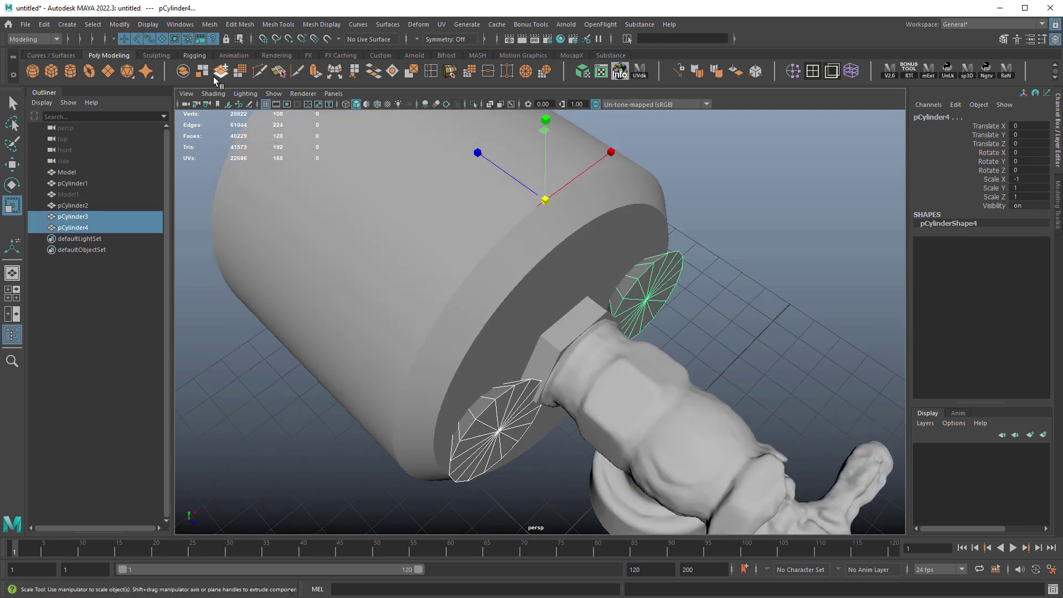
left_click(183, 70)
- Hide the faucet scan and select the combined screw mesh on the large cylinder's front
left_click(640, 389)
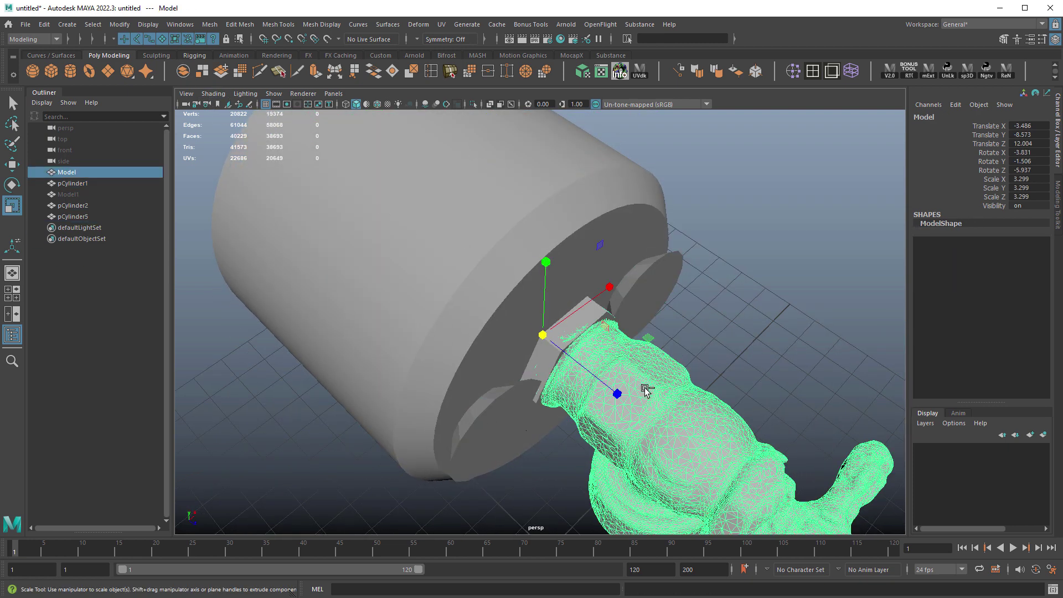
key("ctrl+h")
left_click(523, 397)
left_click_drag(523, 398, 546, 391, "alt")
left_click_drag(498, 301, 516, 309, "alt")
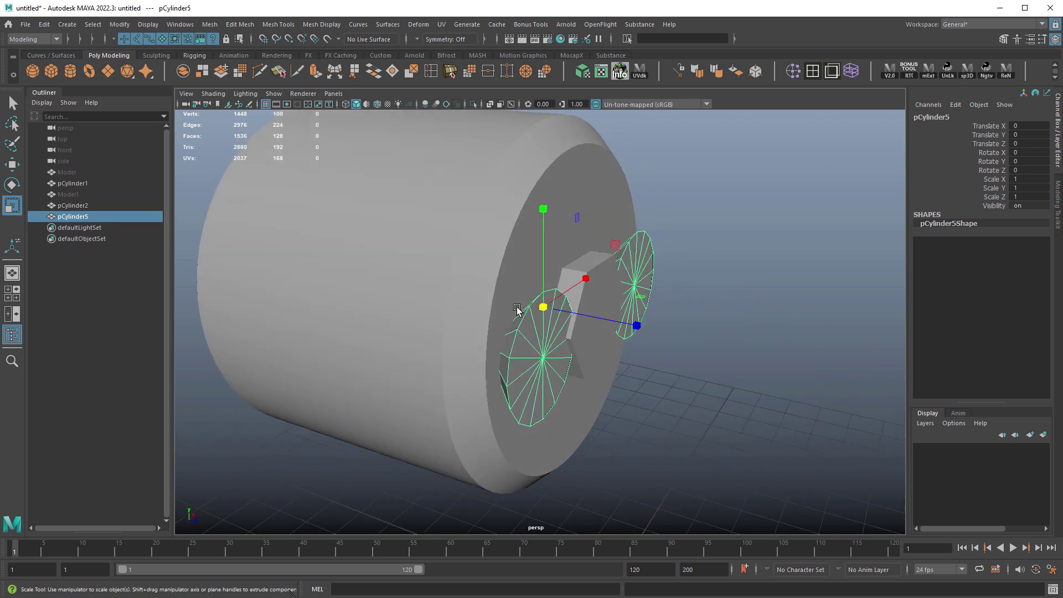
- Subtract the combined screws from the large cylinder with a Boolean Difference
left_click(507, 277)
left_click(527, 340, "shift")
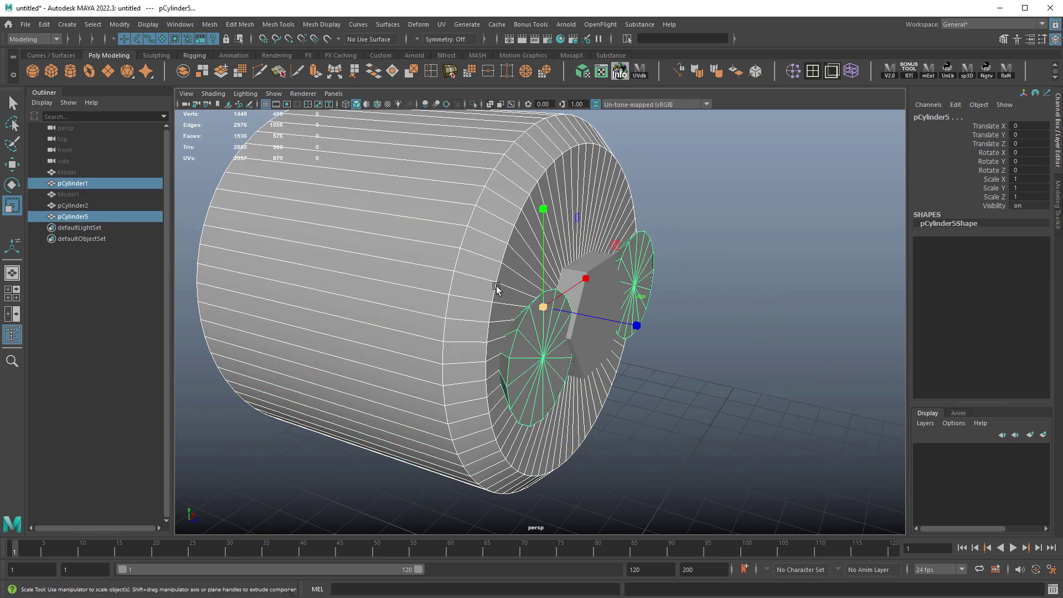
left_click(505, 312)
left_click(531, 347, "shift")
left_click_drag(531, 347, 504, 329, "alt")
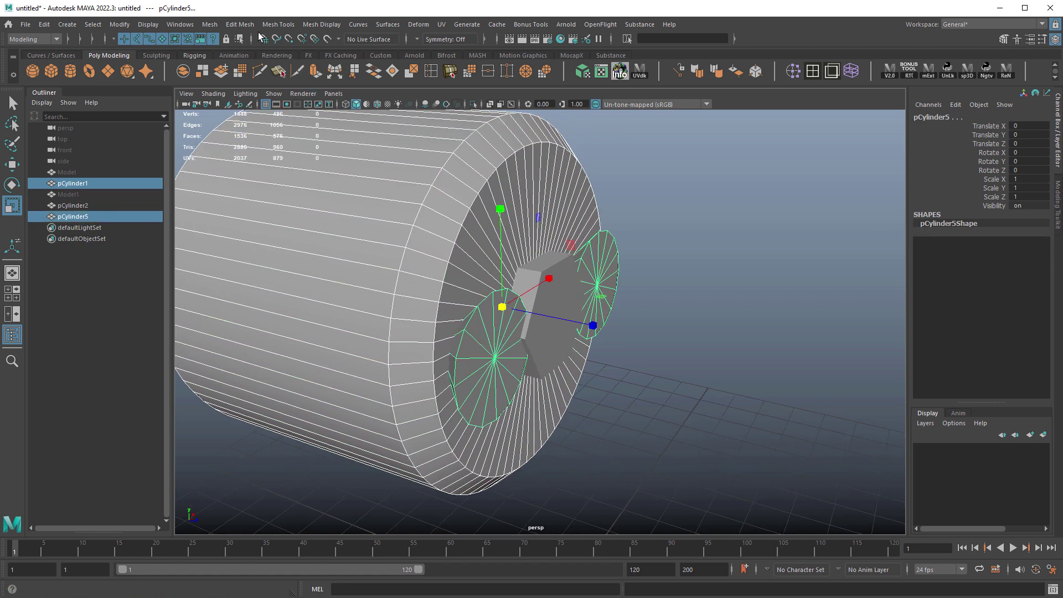
left_click(240, 24)
left_click(210, 25)
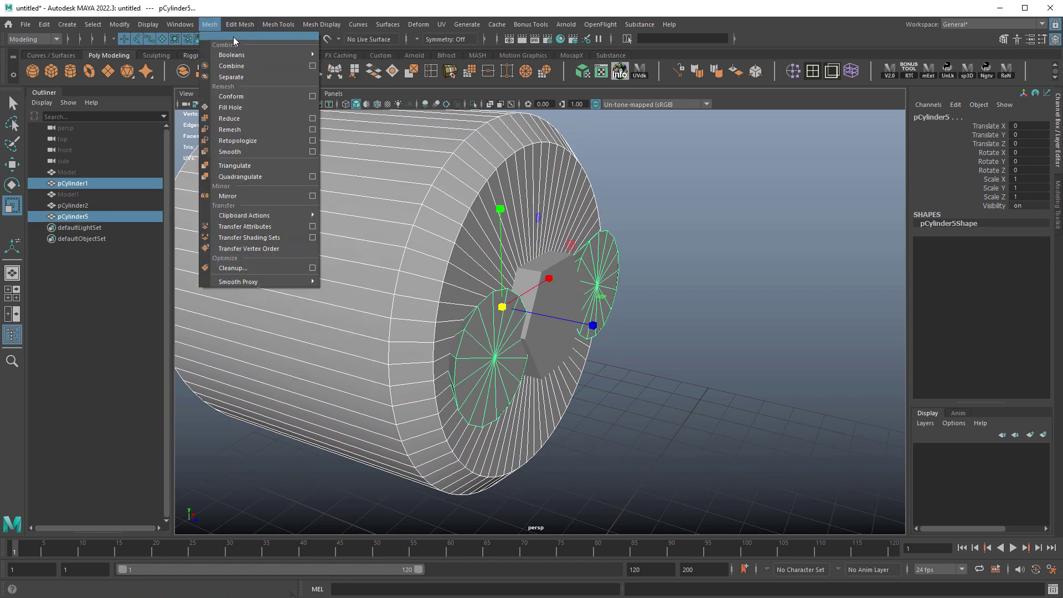
left_click(234, 36)
left_click(368, 26)
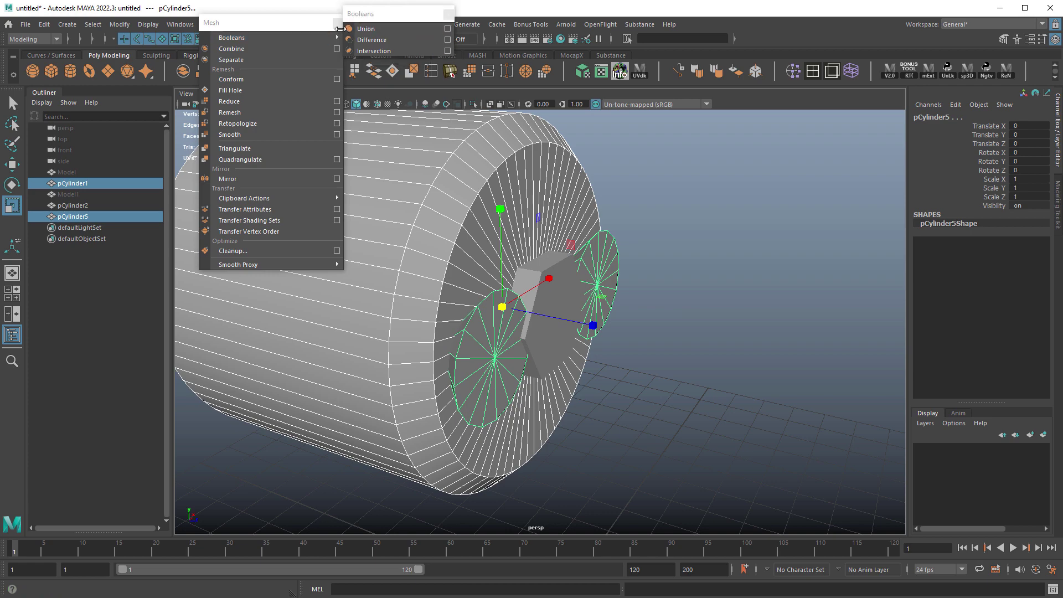
left_click(337, 23)
left_click_drag(372, 17, 709, 157)
left_click(717, 184)
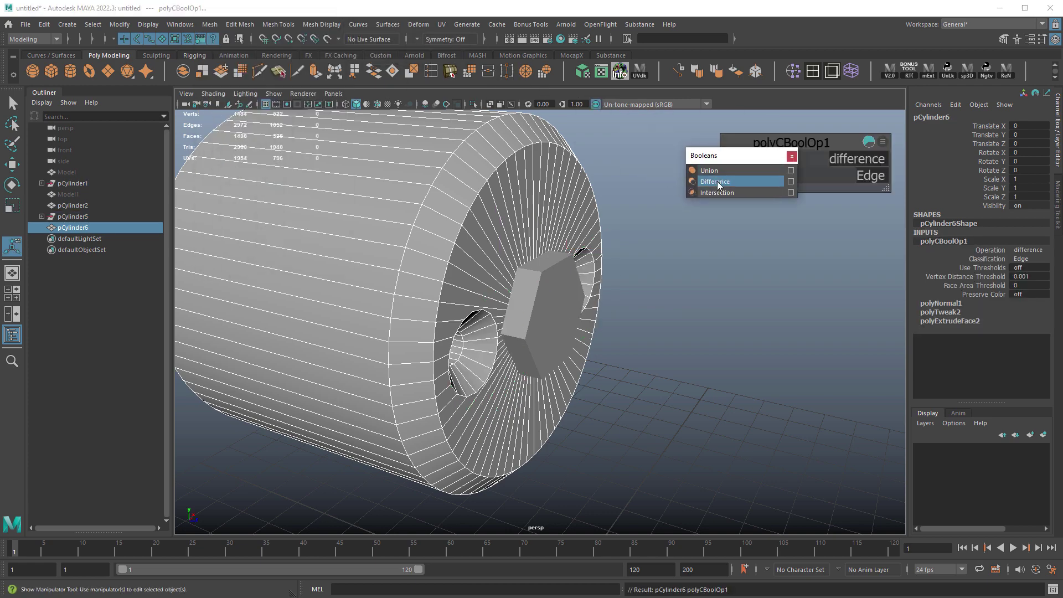
left_click_drag(696, 200, 430, 260, "alt")
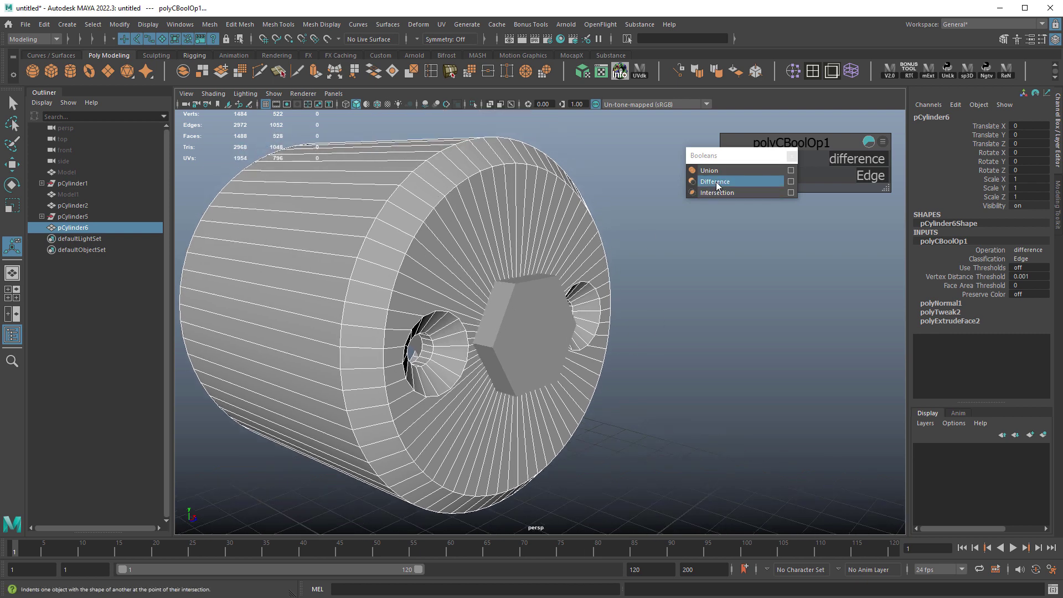
- Leave the Boolean settings and select the large cylinder with the two screw recesses
left_click(645, 232)
left_click_drag(645, 233, 507, 246, "alt")
left_click(509, 245)
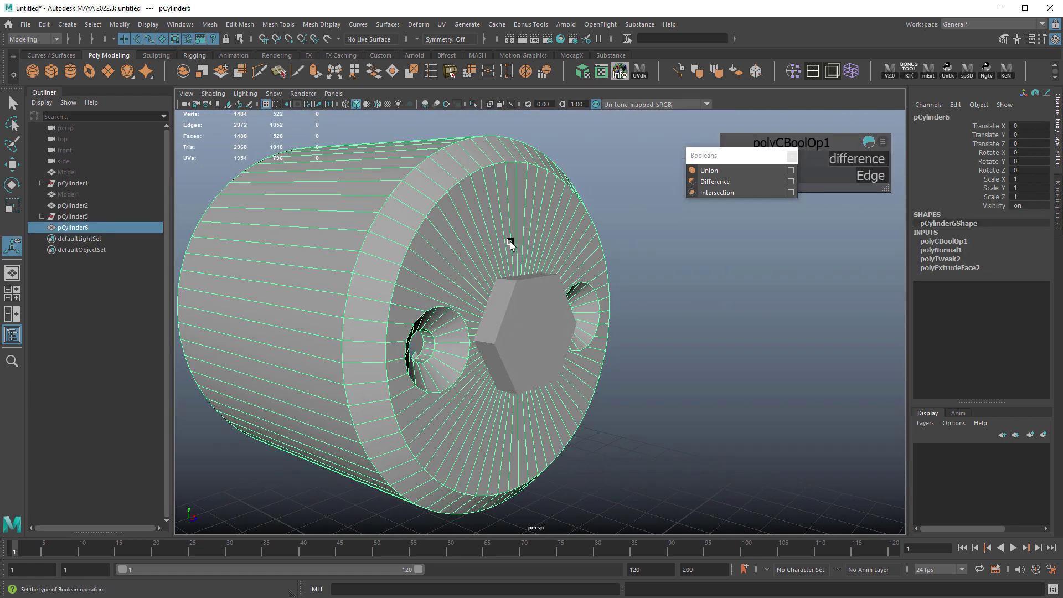
- Subtract the hexagonal nut from the large cylinder with a Boolean Difference
left_click(524, 300, "shift")
left_click_drag(522, 296, 657, 268, "alt")
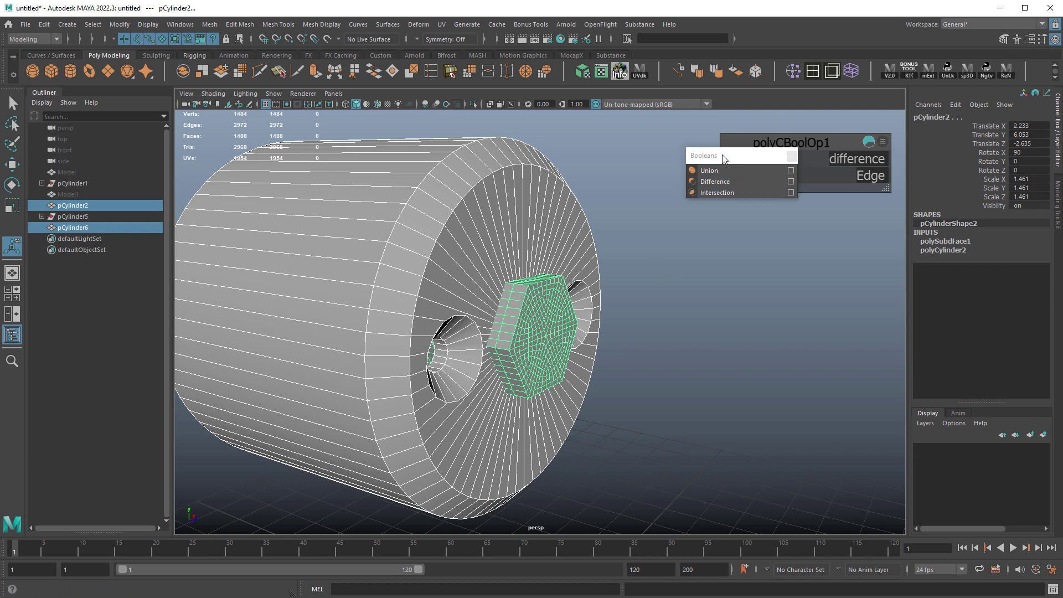
left_click_drag(723, 156, 659, 159)
left_click(651, 183)
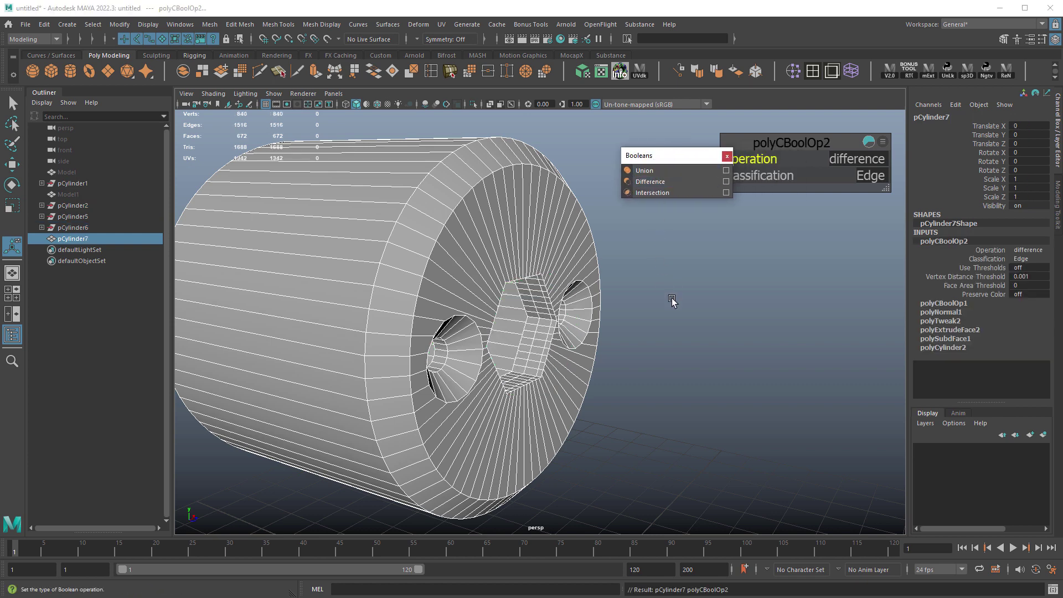
left_click_drag(673, 301, 609, 314, "alt")
right_click_drag(609, 313, 517, 301, "alt")
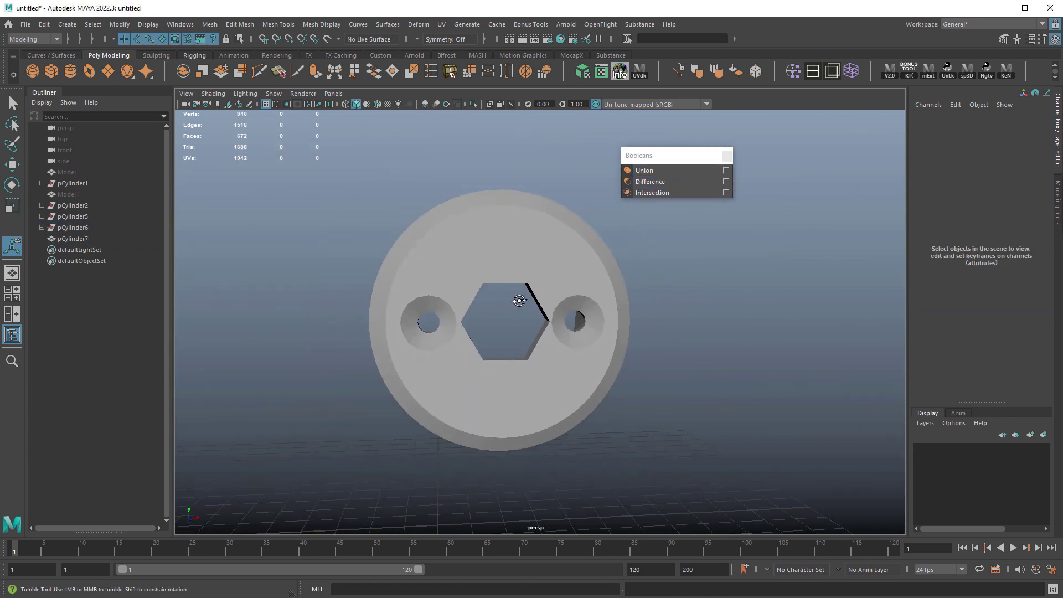
left_click_drag(517, 301, 565, 280, "alt")
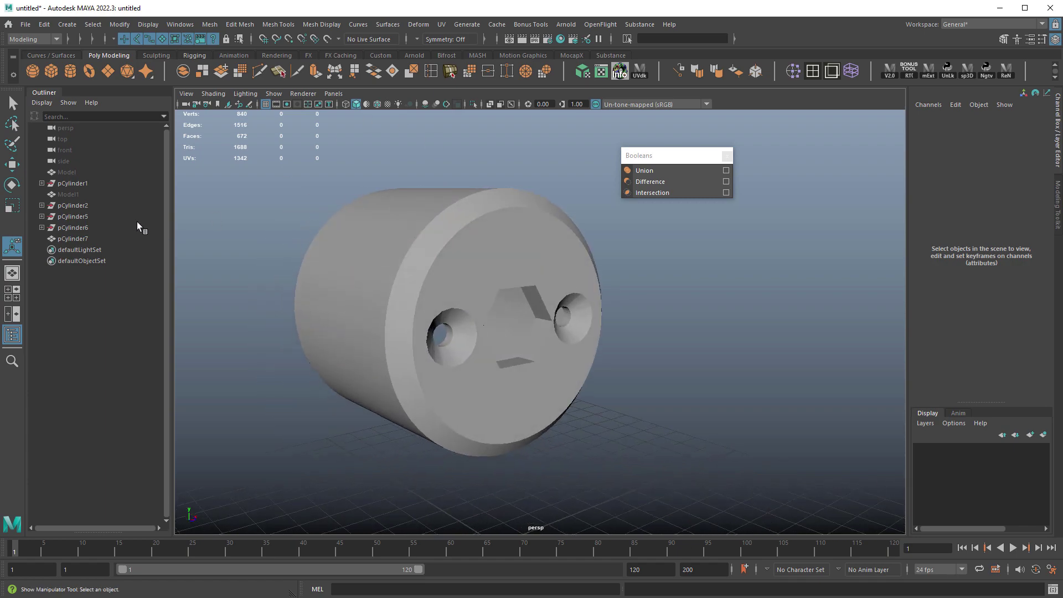
- Show the Model1 wall scan, duplicate it and hide the copy as a backup
left_click(79, 170)
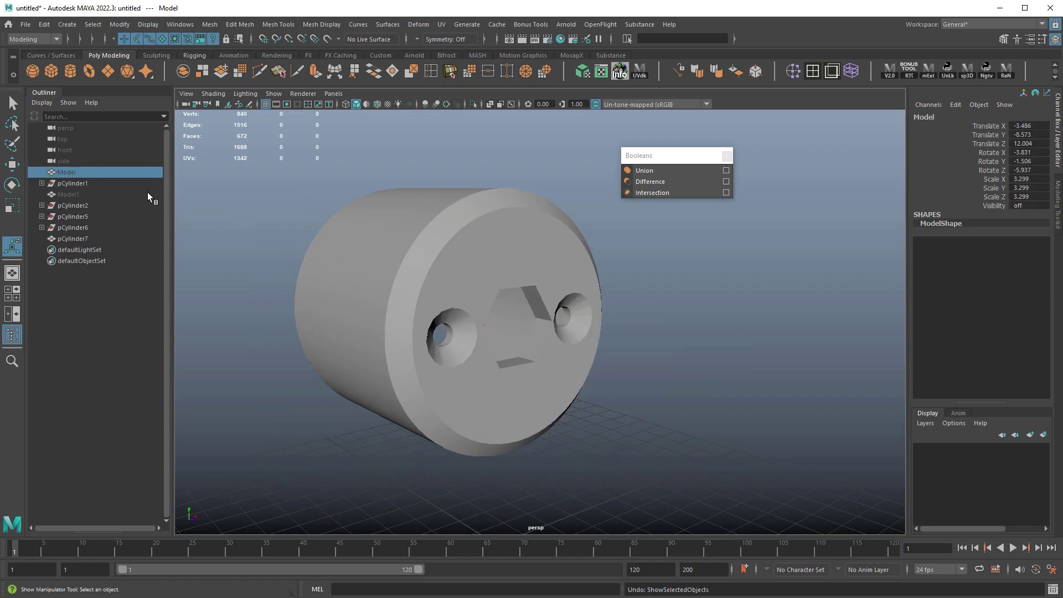
left_click(90, 193)
key("h")
right_click_drag(540, 321, 405, 306, "alt")
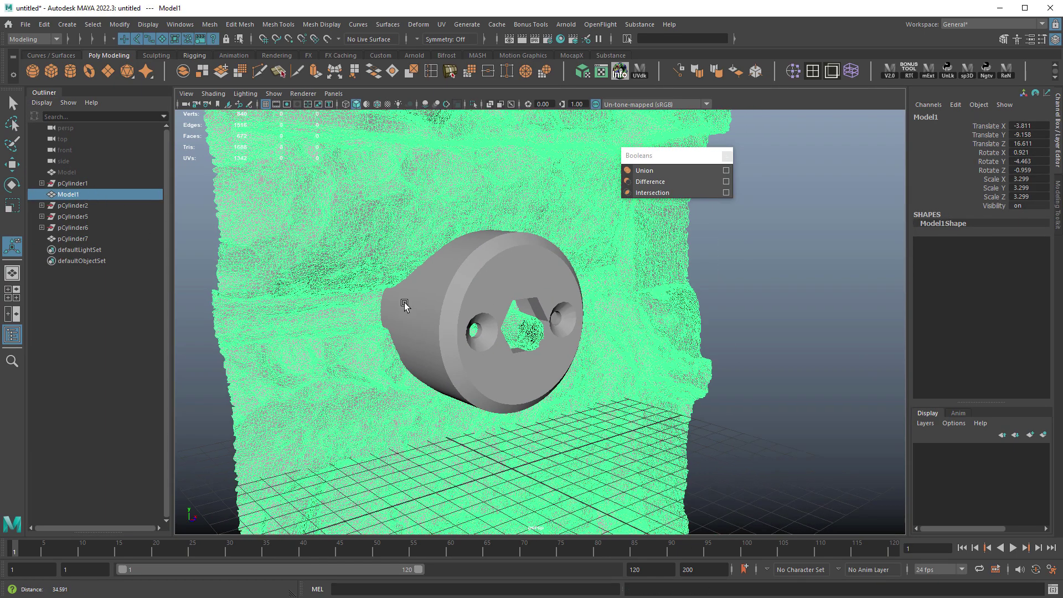
middle_click_drag(384, 232, 408, 254, "alt")
key("ctrl+h")
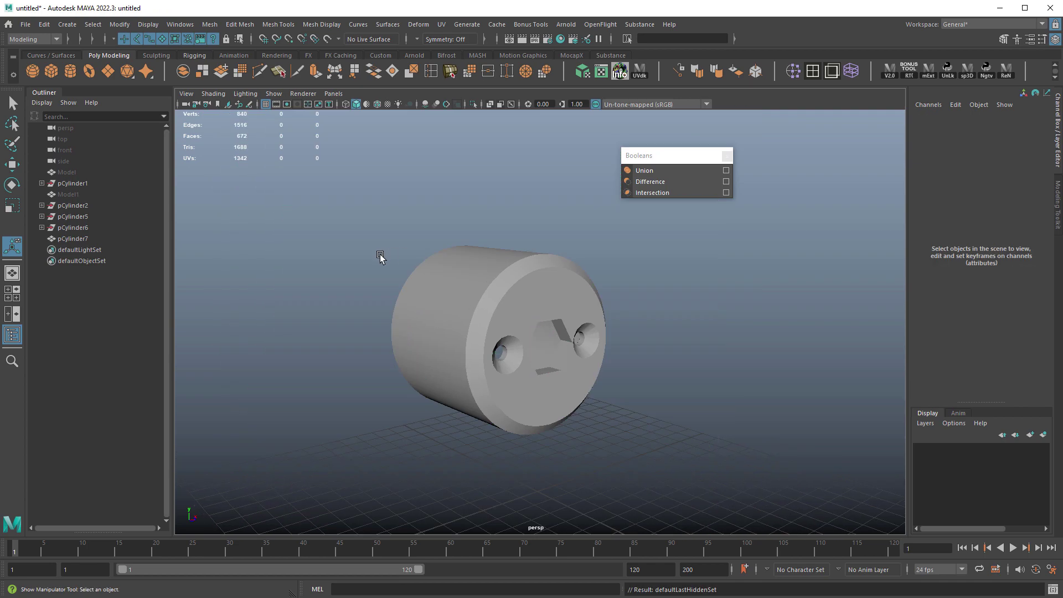
key("ctrl+z")
key("ctrl+d")
key("ctrl+h")
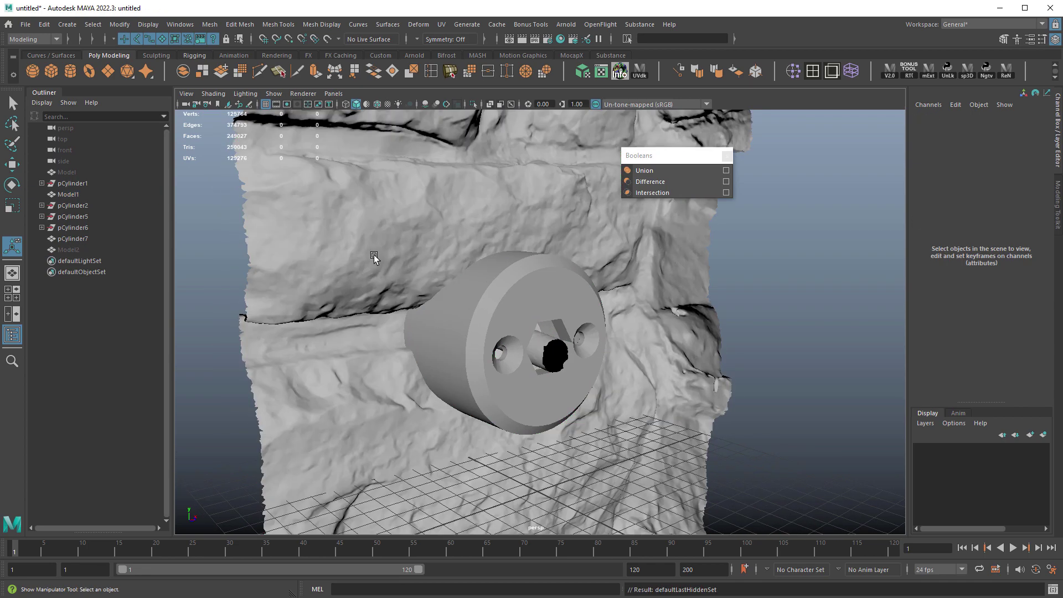
- Delete the construction history of the large cylinder with the hexagonal and screw cut-outs
left_click_drag(374, 254, 476, 294, "alt")
left_click(408, 275)
scroll(476, 294, "up", 2)
left_click(468, 291)
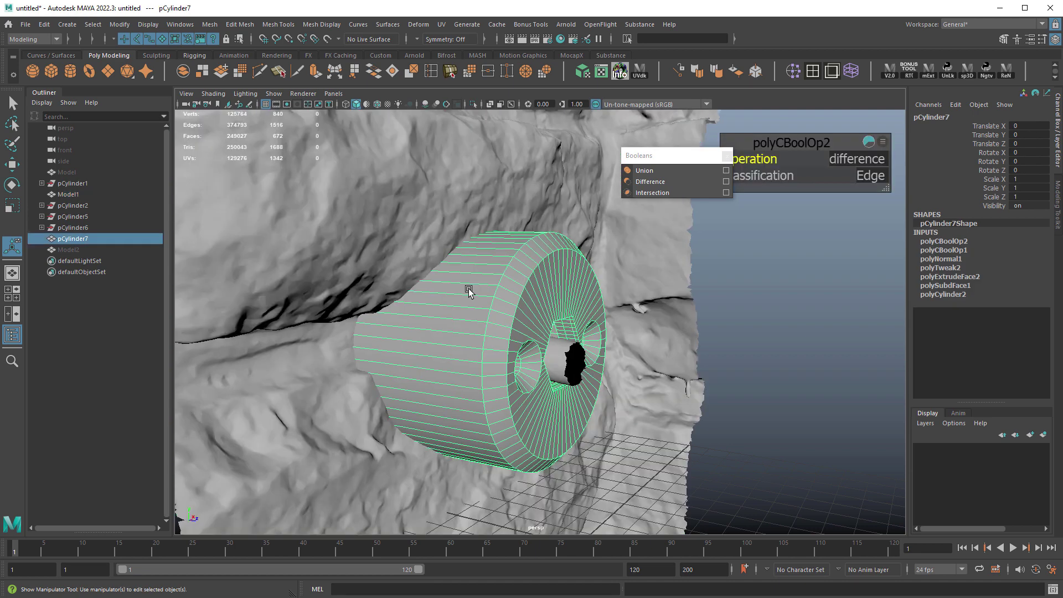
right_click_drag(469, 289, 515, 310, "alt")
key("alt+shift+d")
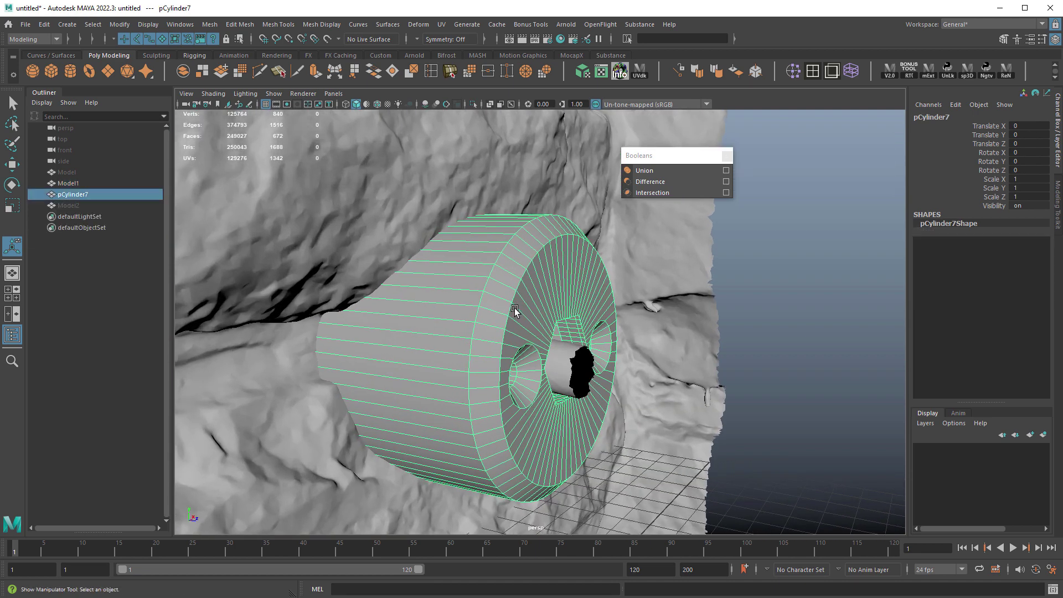
- Subtract the Model1 wall scan from the large cylinder with a Boolean Difference so its back follows the rock surface
left_click_drag(514, 310, 482, 295, "alt")
left_click(417, 235, "shift")
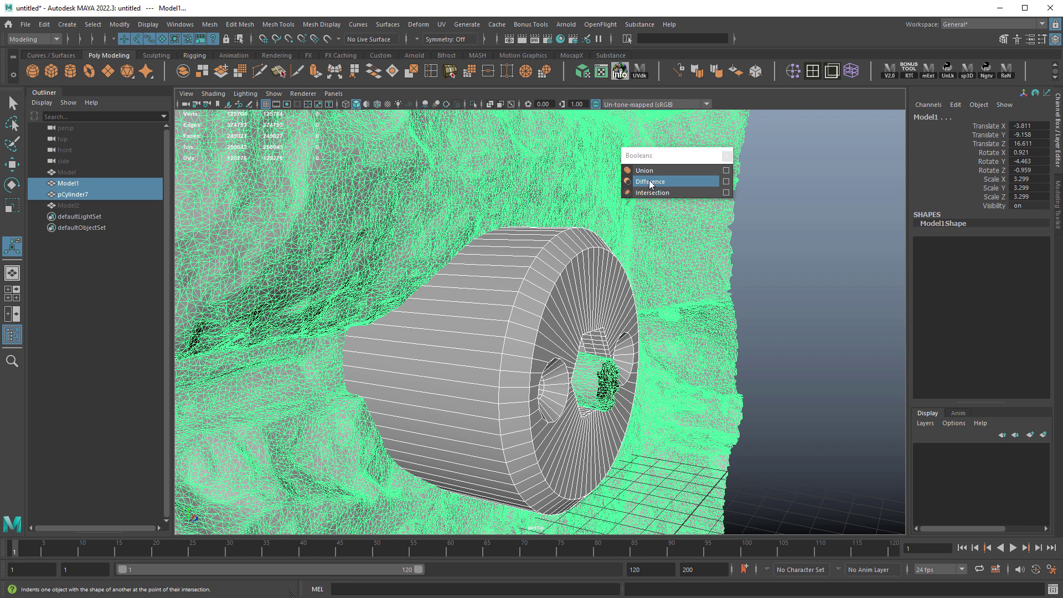
left_click(651, 182)
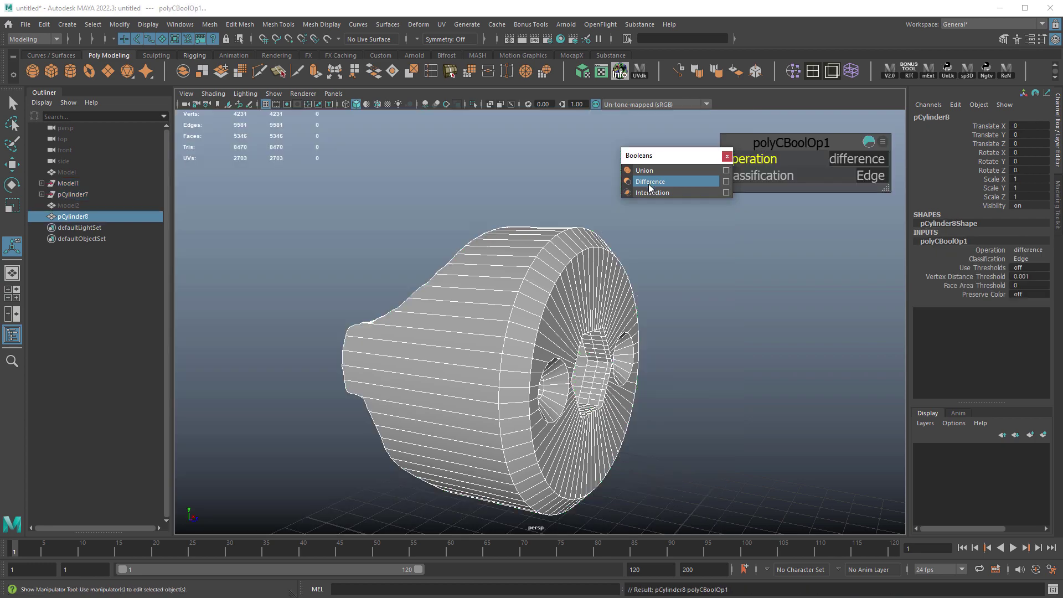
left_click_drag(641, 258, 303, 259, "alt")
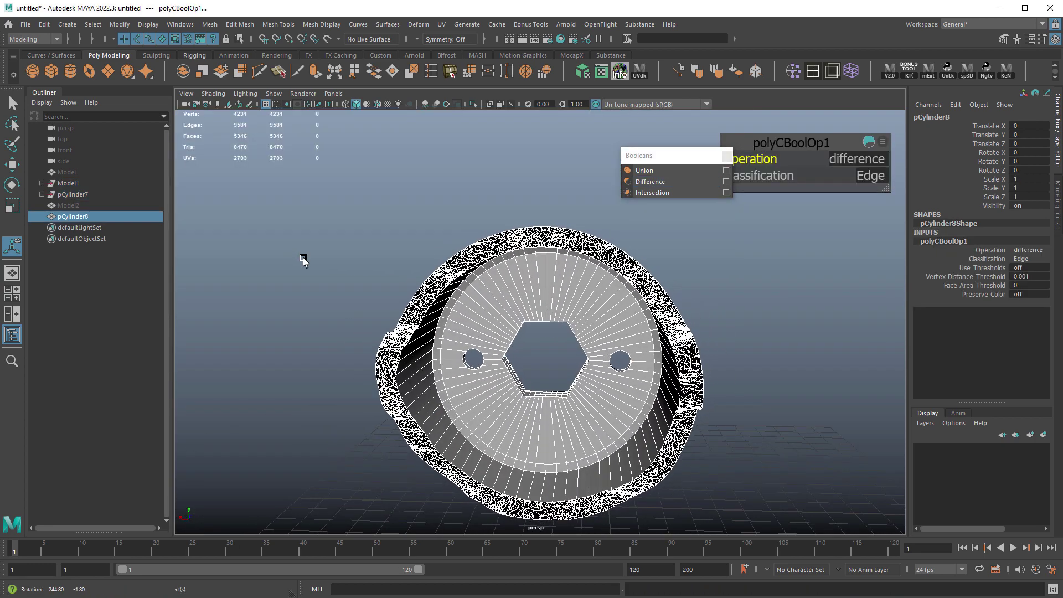
left_click_drag(769, 313, 730, 327, "alt")
left_click(678, 320)
right_click_drag(686, 338, 691, 347, "alt")
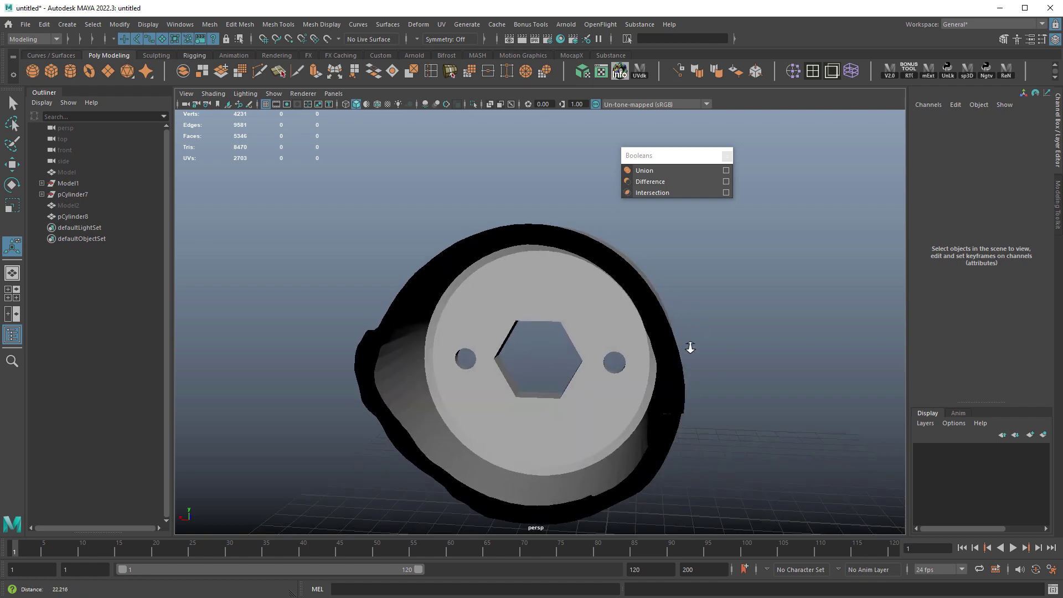
- Unlock the normals of the trimmed cylinder to correct the black shading along its cut rim
left_click(681, 275)
left_click_drag(681, 275, 594, 235, "alt")
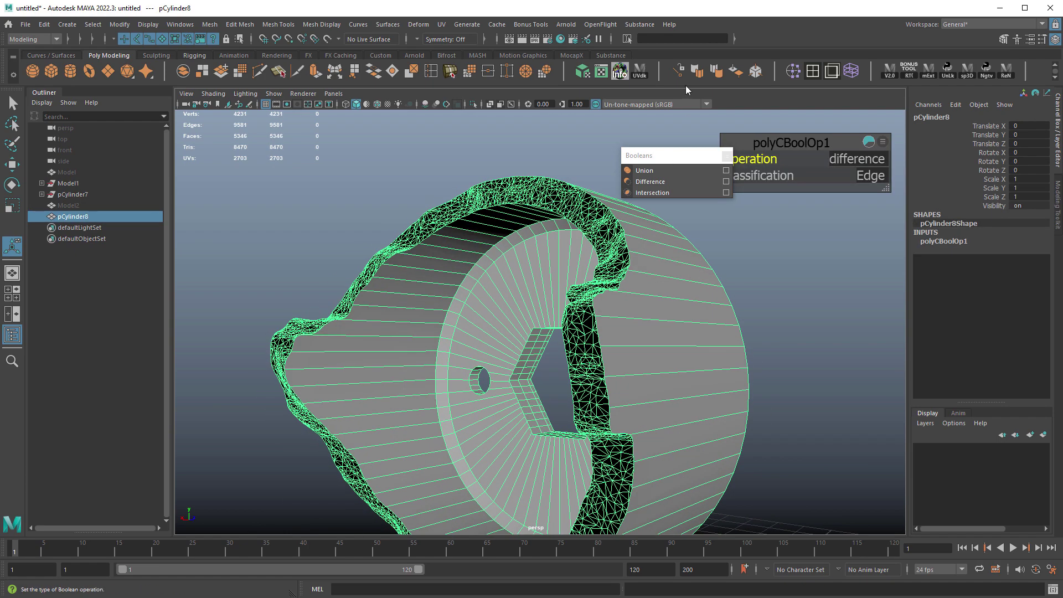
left_click(313, 25)
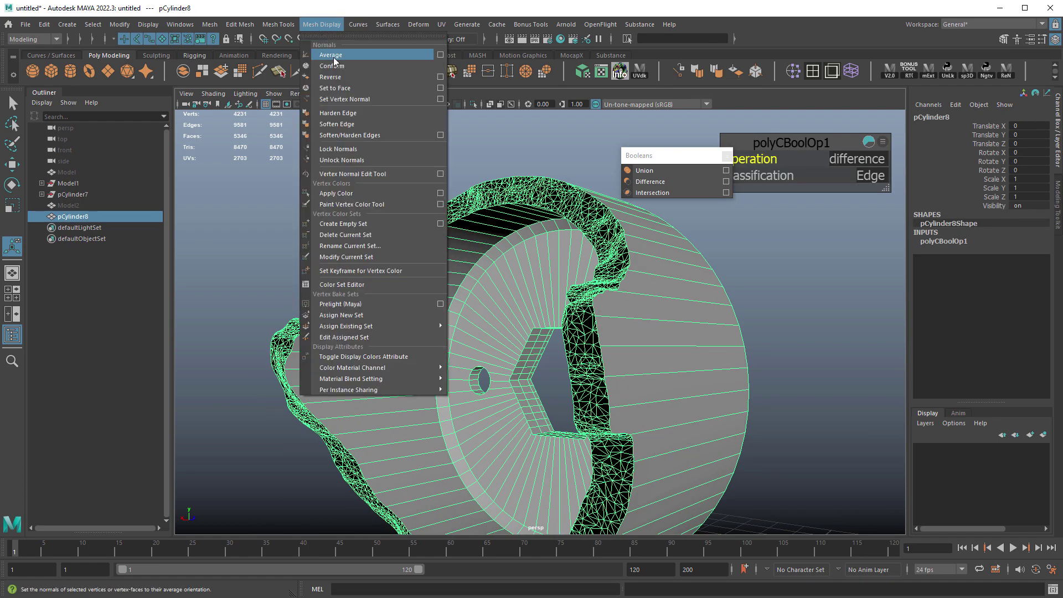
left_click(347, 150)
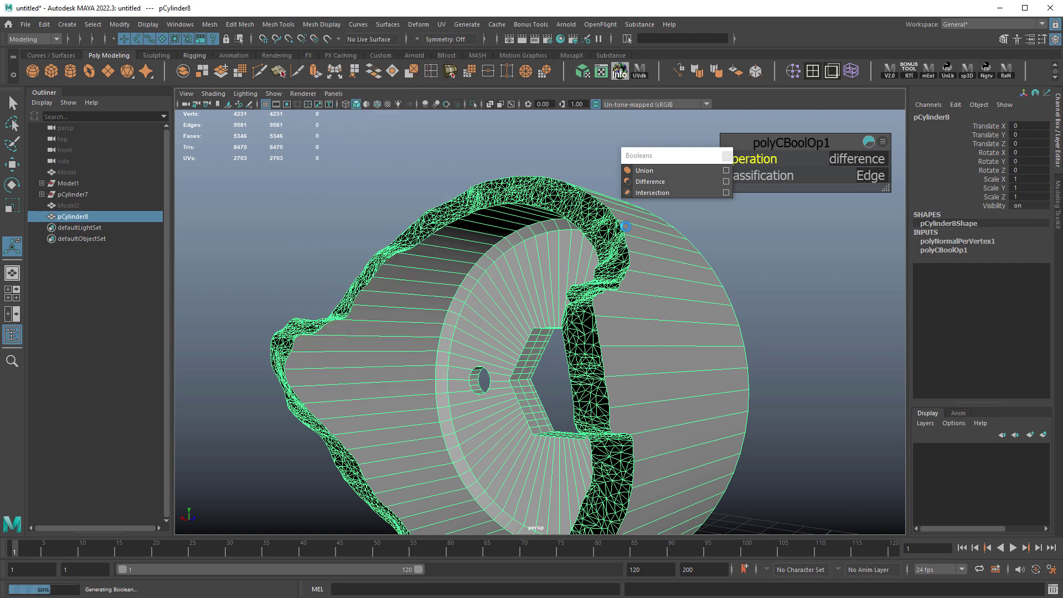
left_click(708, 244)
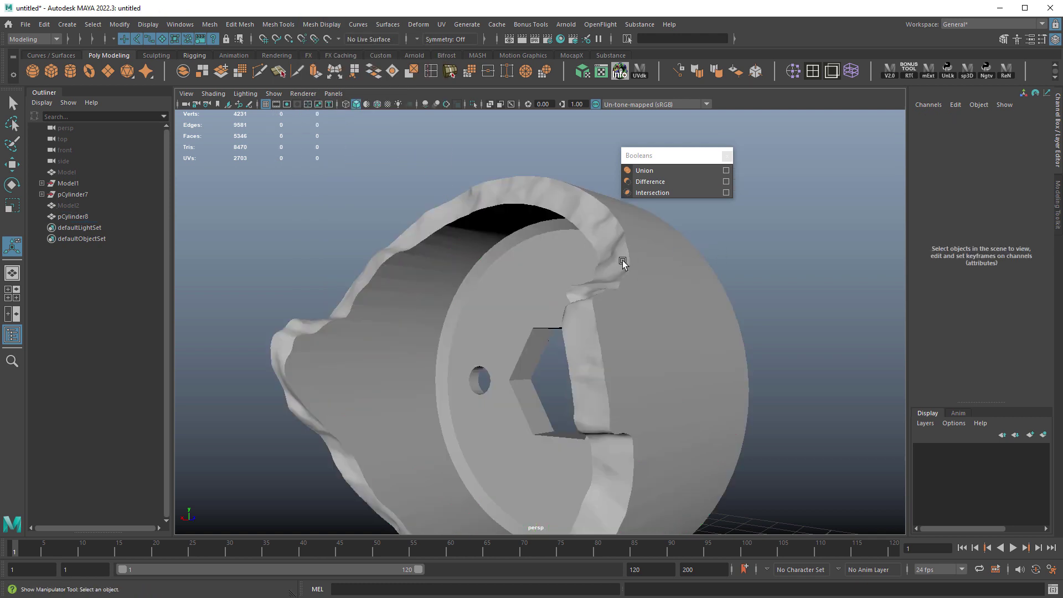
- Delete the construction history of the wall-trimmed cylinder and deselect it
left_click_drag(621, 260, 686, 277, "alt")
left_click(686, 277)
key("alt+shift+d")
left_click(751, 273)
left_click_drag(752, 273, 523, 313, "alt")
left_click(89, 174)
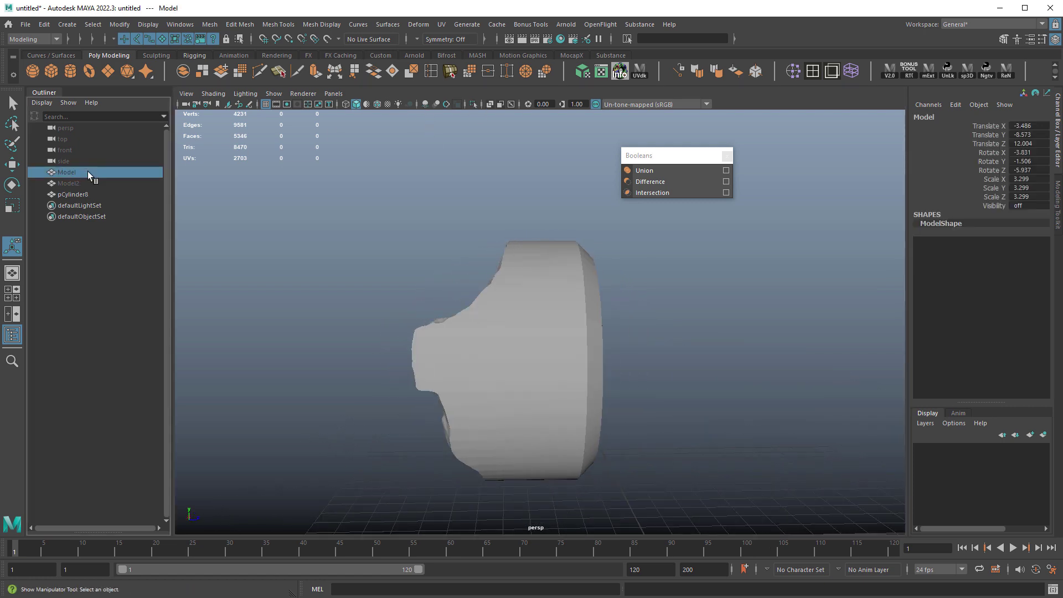
key("shift+h")
key("ctrl+z")
- Show the Model2 wall scan copy and turn on textured display in the viewport
left_click(102, 182)
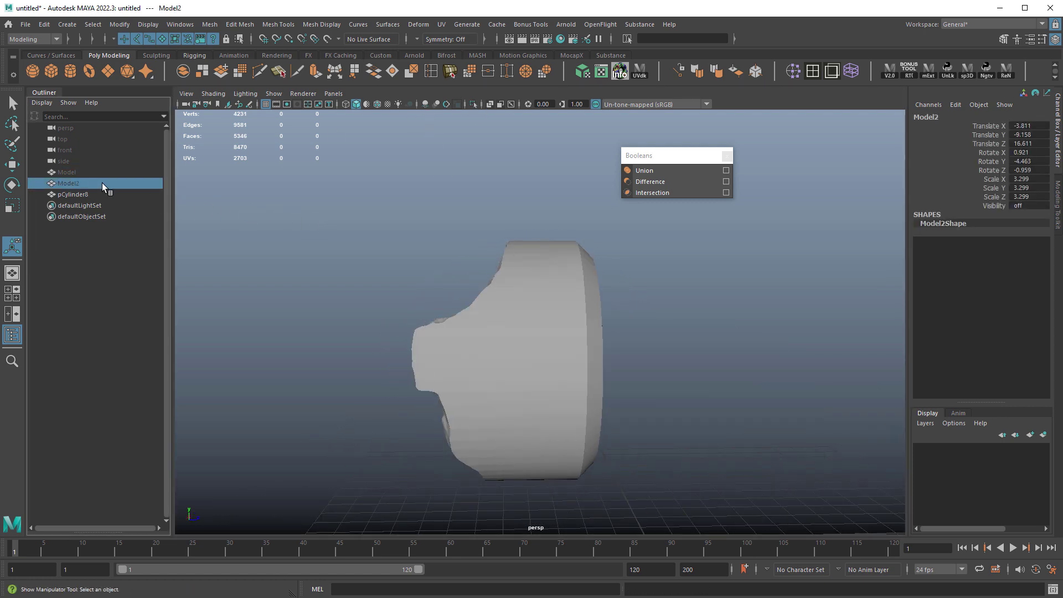
key("shift+h")
left_click(215, 220)
left_click_drag(622, 311, 608, 349, "alt")
key("6")
- Try moving the trimmed cylinder away from the wall scan to check its fit, and undo the moves
left_click(608, 349)
key("w")
left_click_drag(692, 370, 662, 372, "alt")
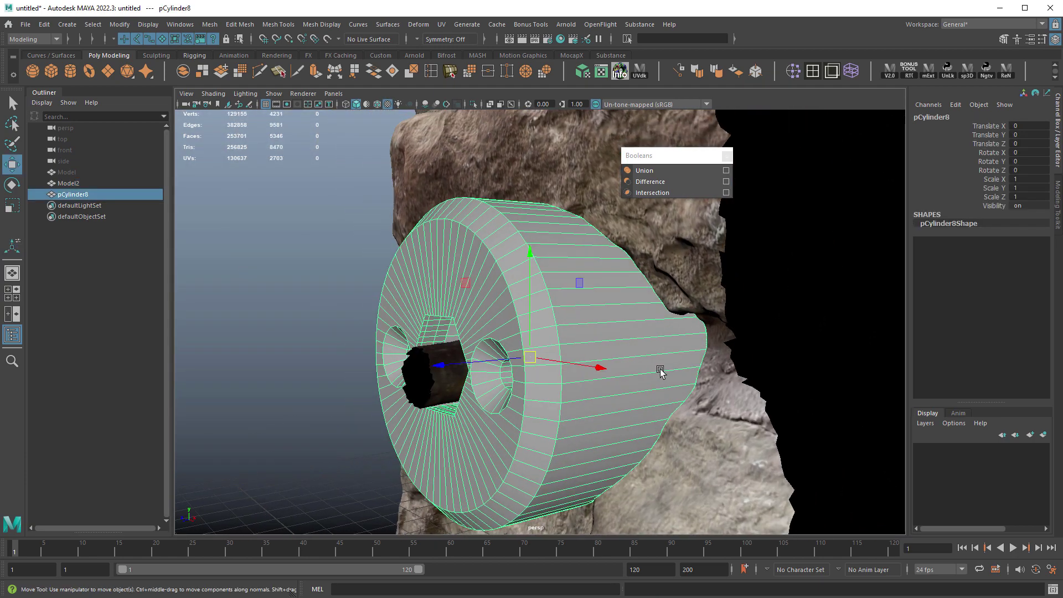
middle_click_drag(659, 373, 616, 380)
left_click_drag(616, 380, 630, 361, "alt")
key("ctrl+z")
left_click_drag(568, 371, 819, 385, "alt")
left_click_drag(615, 358, 711, 369)
left_click_drag(711, 370, 814, 421, "alt")
middle_click_drag(813, 420, 726, 415)
key("ctrl+z")
key("ctrl+z")
- Examine from several angles how the trimmed cylinder fits against the textured wall scan
left_click_drag(752, 414, 620, 377, "alt")
right_click_drag(620, 376, 582, 347, "alt")
left_click_drag(584, 348, 605, 344, "alt")
right_click_drag(605, 344, 581, 336, "alt")
middle_click_drag(580, 337, 602, 322, "alt")
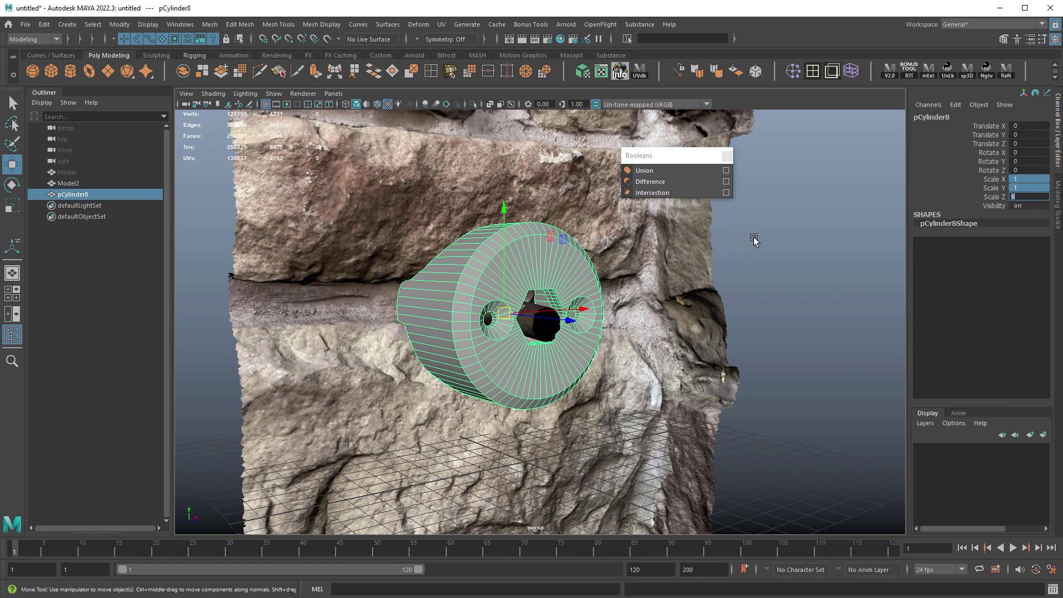
left_click(773, 275)
left_click(544, 241)
left_click_drag(543, 241, 686, 244, "alt")
right_click_drag(546, 260, 632, 290, "alt")
left_click_drag(632, 290, 691, 298, "alt")
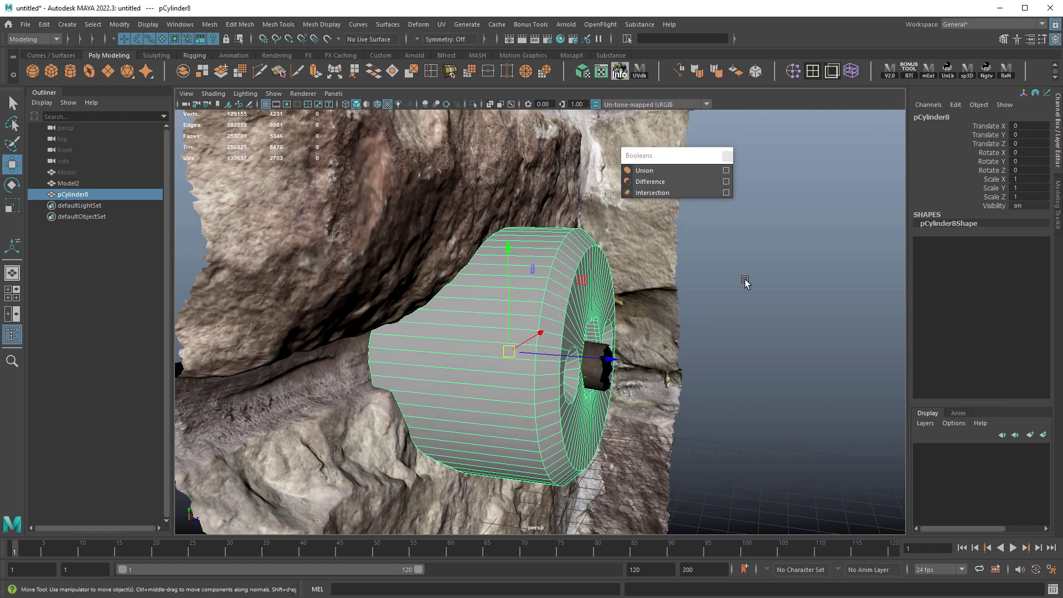
left_click(745, 280)
middle_click_drag(692, 298, 667, 287, "alt")
left_click_drag(719, 295, 696, 282, "alt")
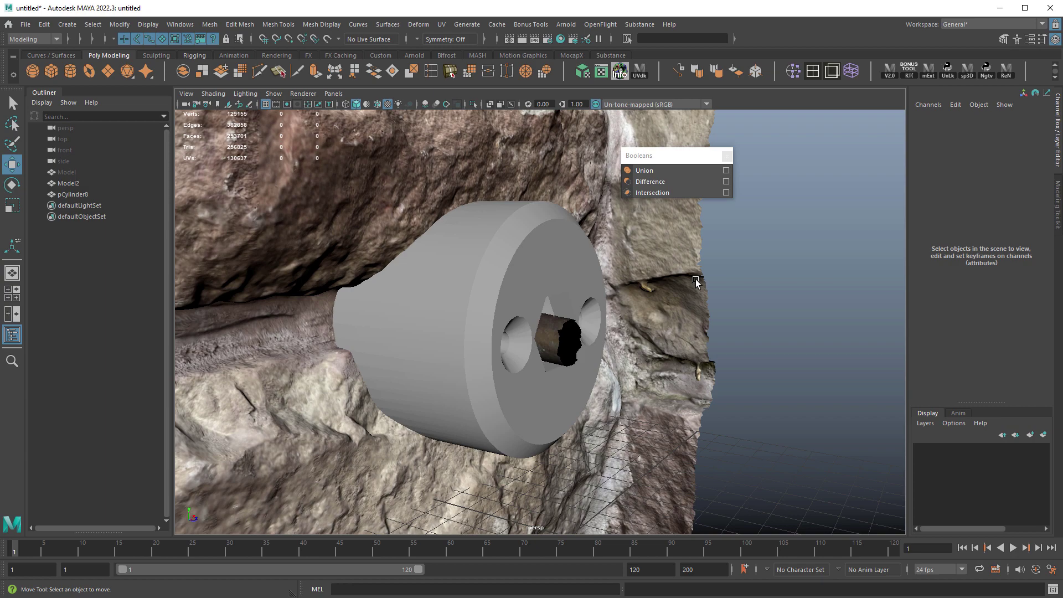
mouse_move(527, 260)
left_mouse_down("alt")
mouse_move(476, 252)
mouse_move(554, 250)
mouse_move(538, 261)
left_mouse_up("alt")
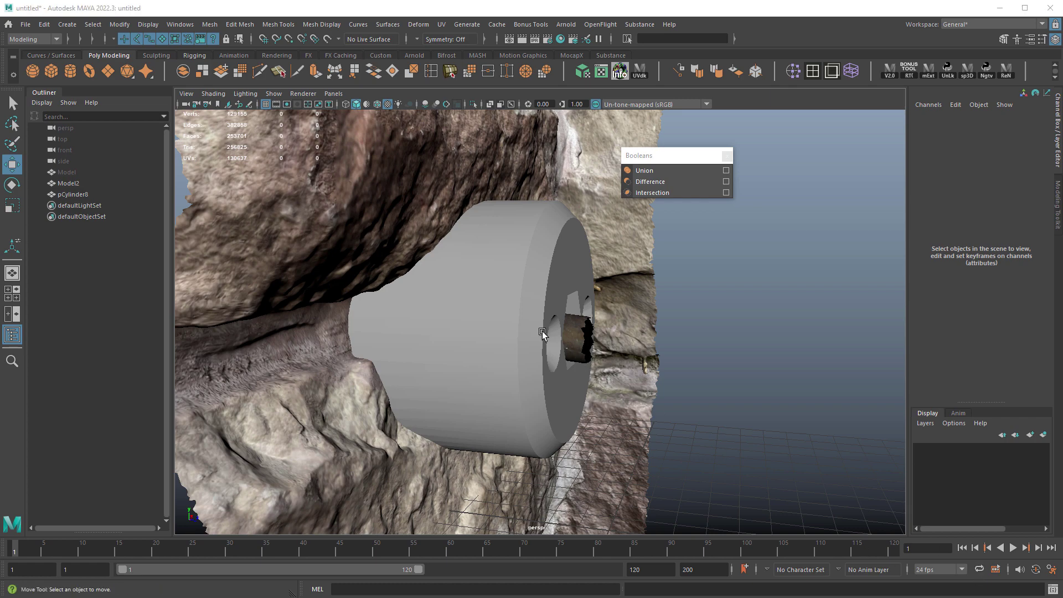
- Select the trimmed cylinder and start exporting the selection into the 3Dprints project's prints folder
left_click(543, 330)
left_click_drag(505, 308, 465, 308, "alt")
left_click(25, 25)
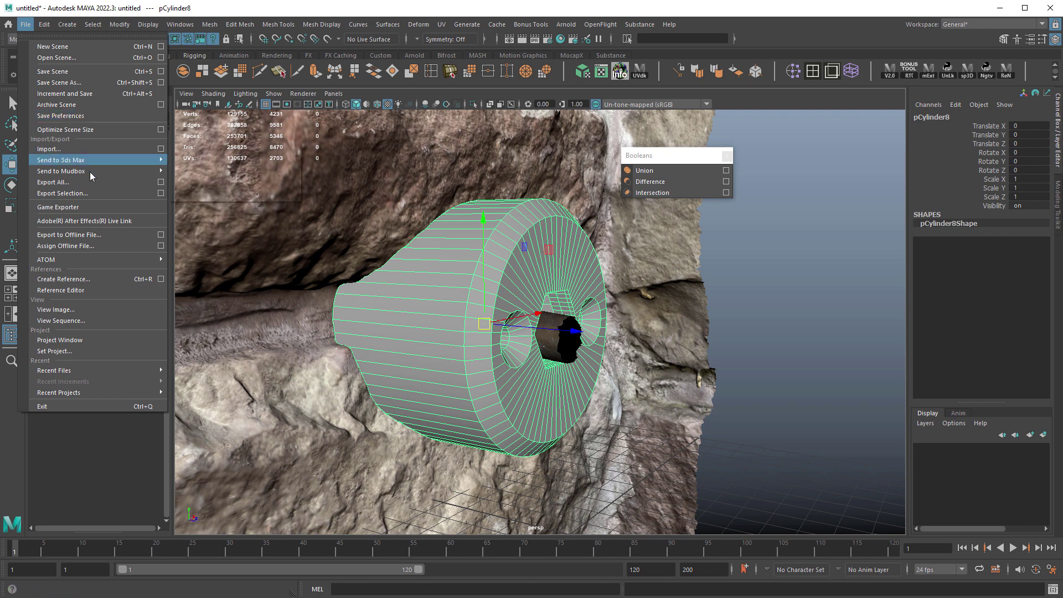
left_click(62, 193)
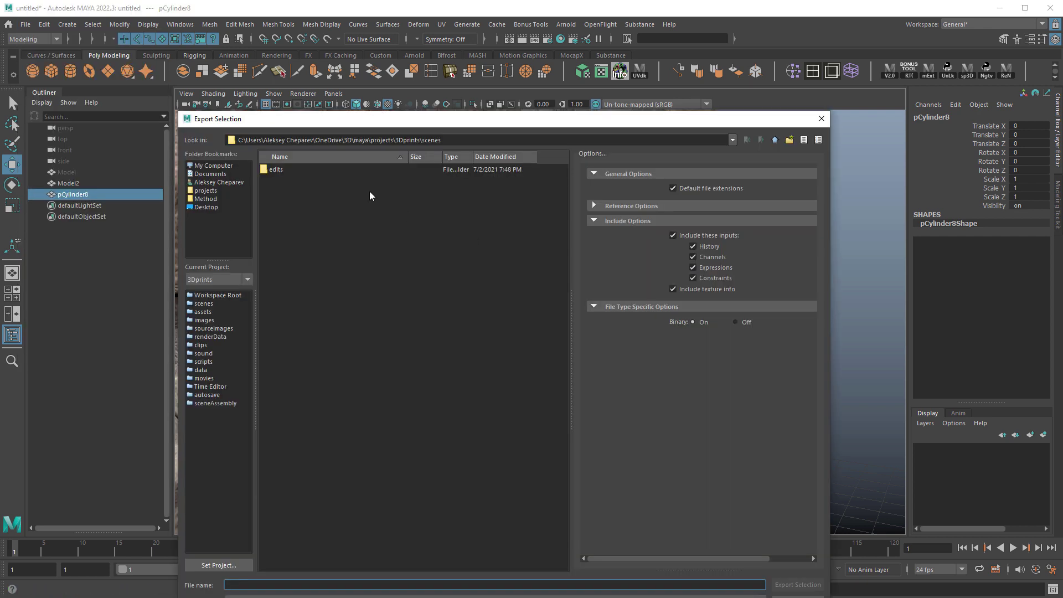
left_click(774, 140)
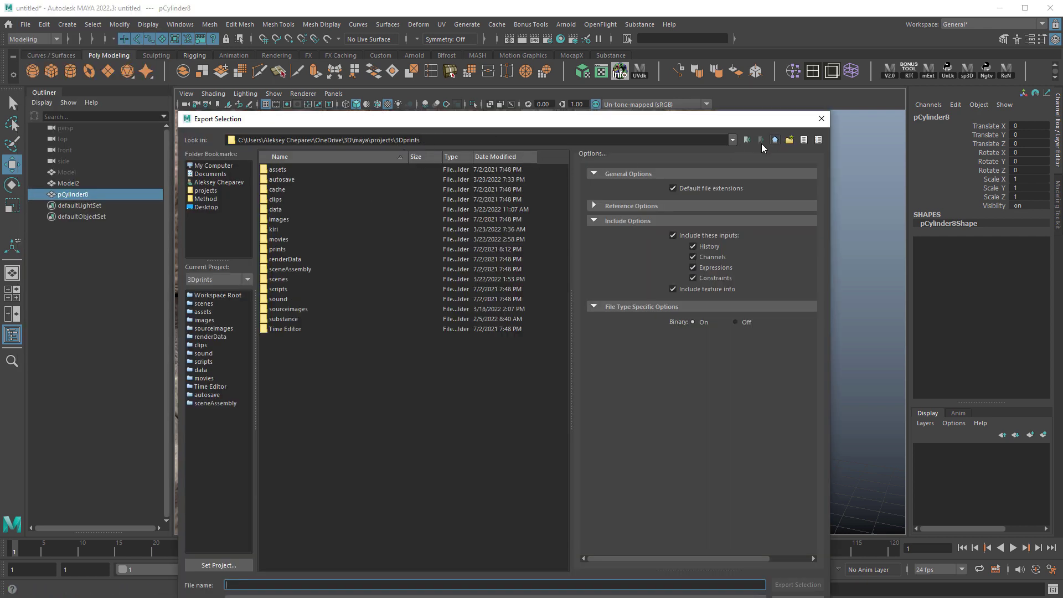
double_click(283, 250)
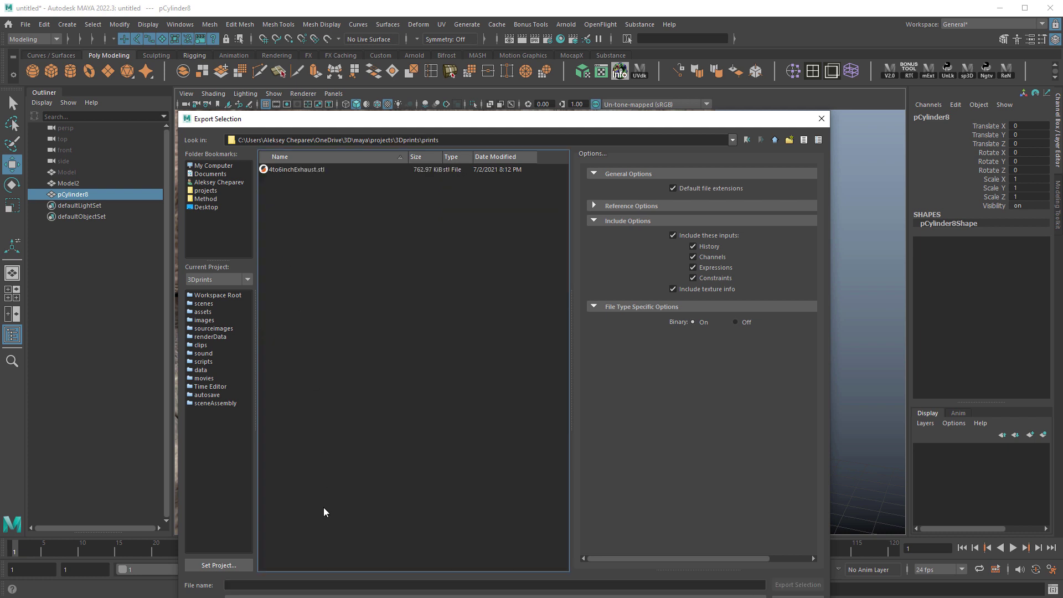
- Name the export faucetFront.stl and save it in the STLExport format
left_click(269, 586)
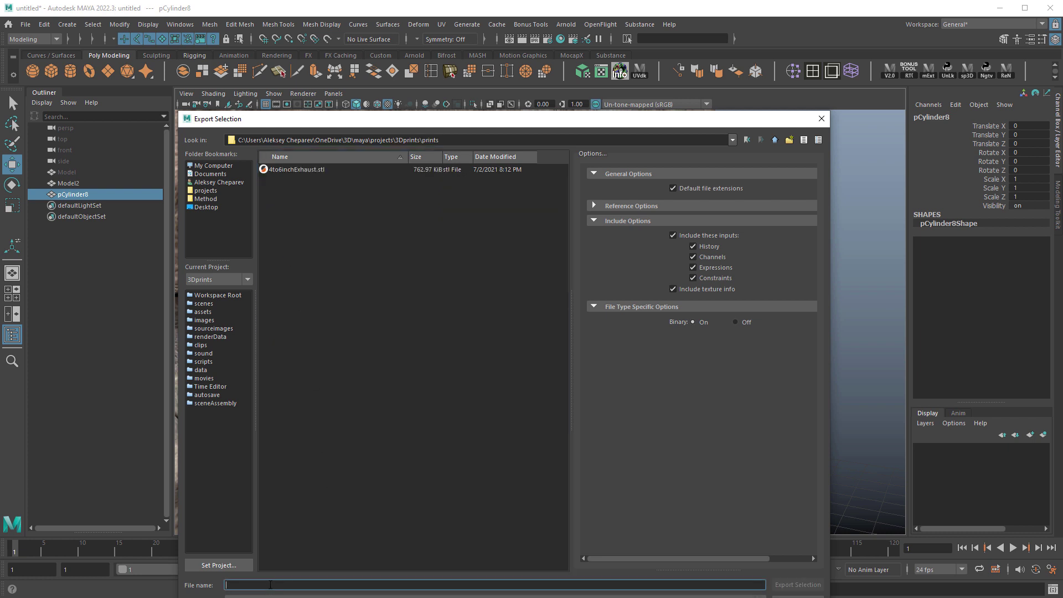
type("faucetFront.stl")
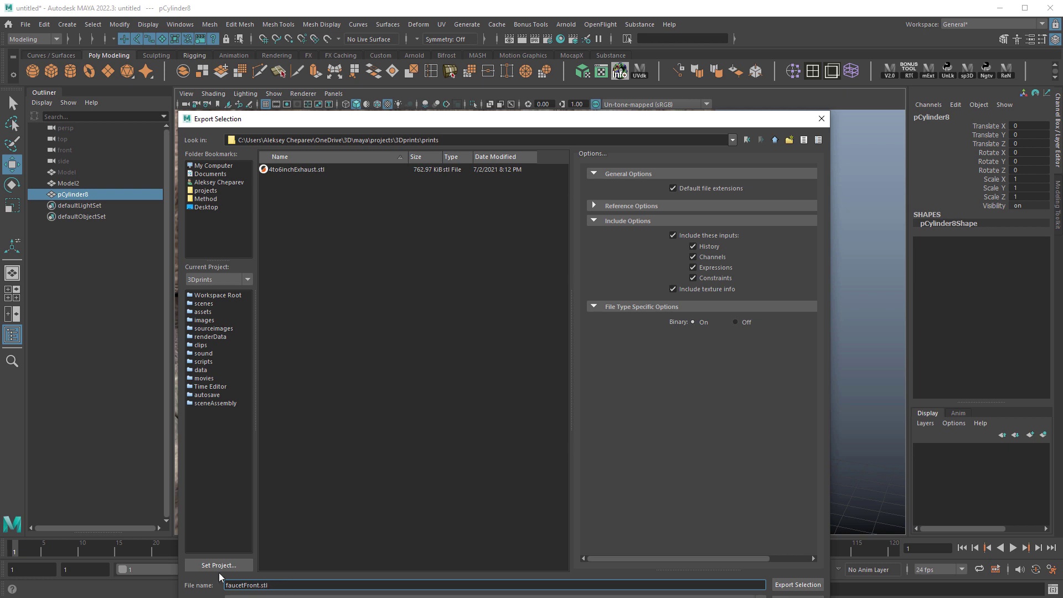
left_click_drag(482, 122, 474, 68)
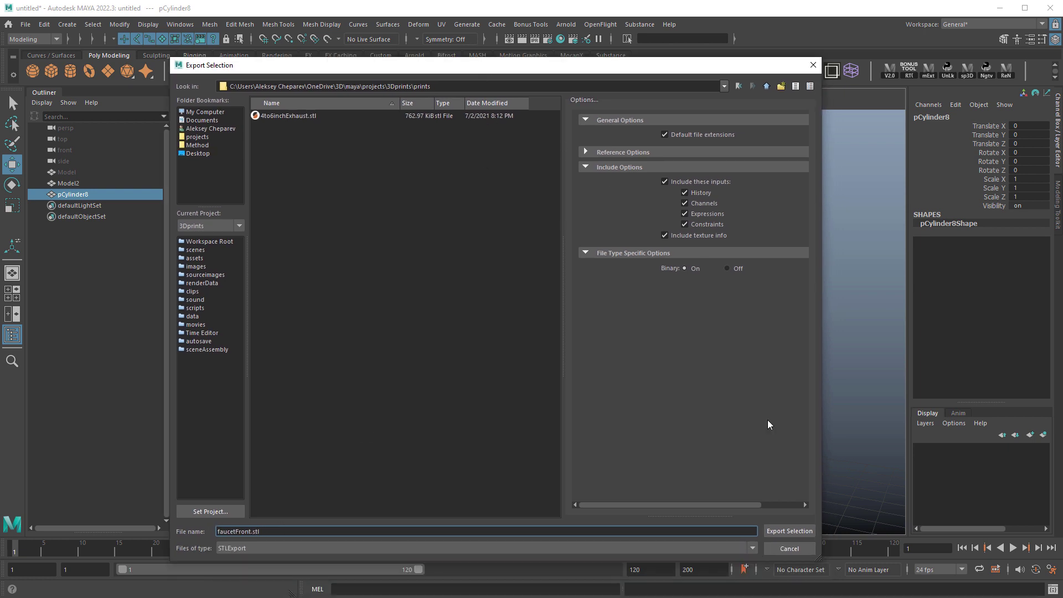
left_click(780, 531)
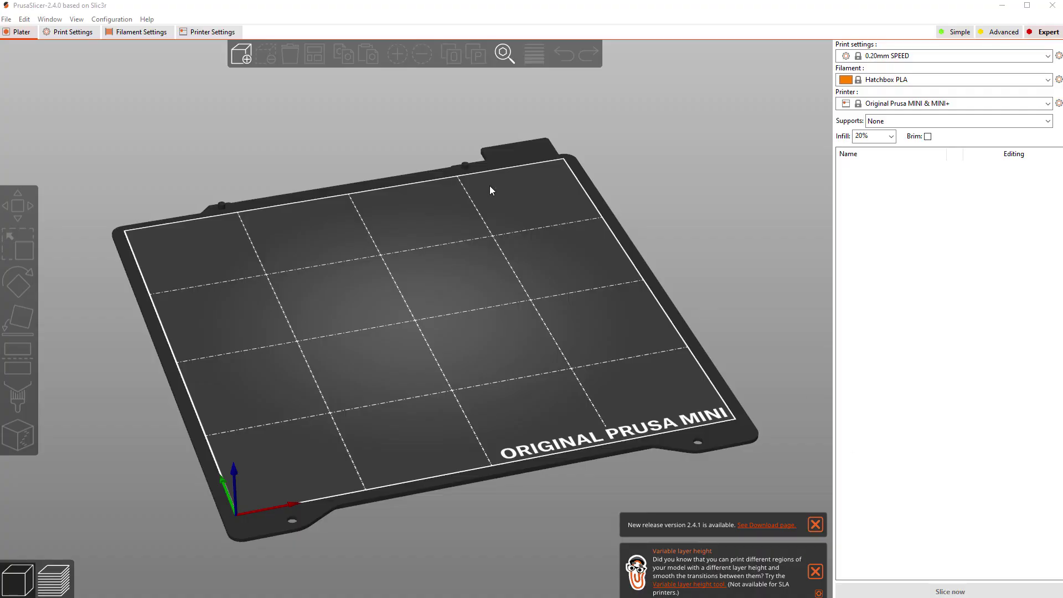
- Dismiss the notifications and import faucetFront.stl from the 3Dprints project's prints folder
left_click(815, 571)
left_click(816, 581)
left_click(6, 18)
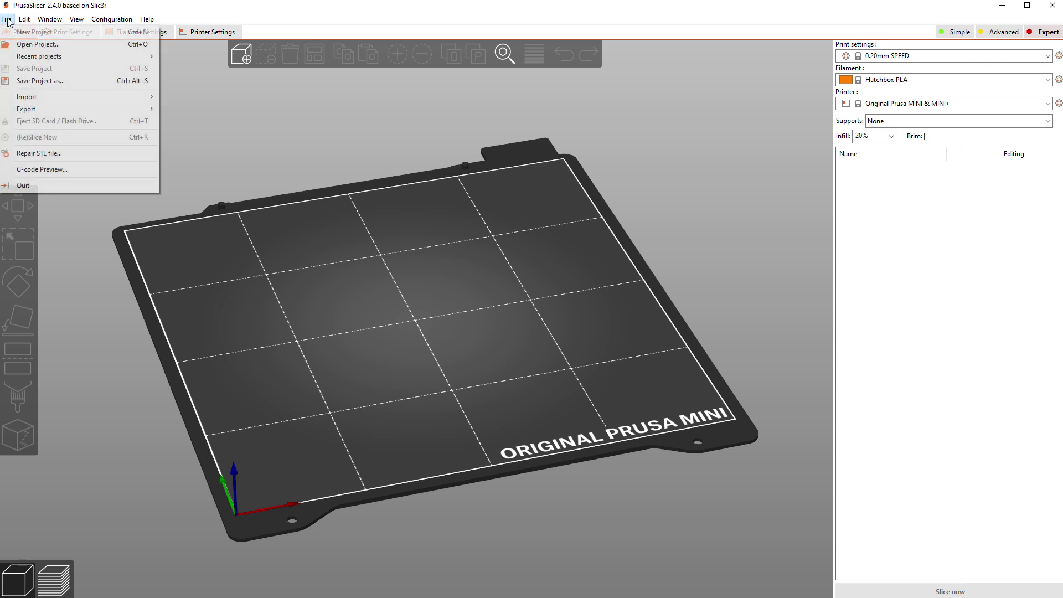
mouse_move(49, 98)
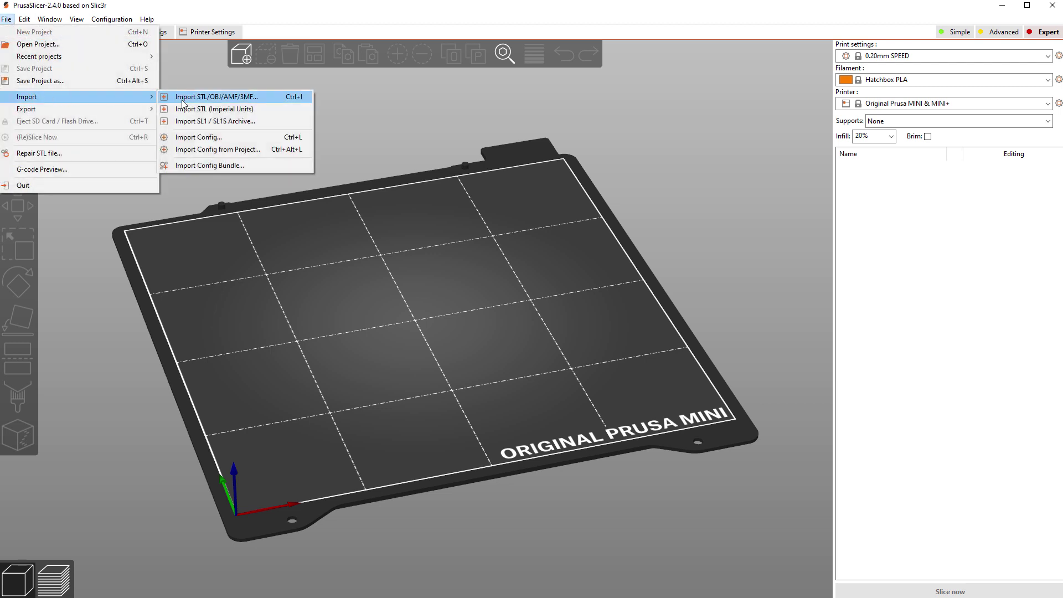
left_click(216, 97)
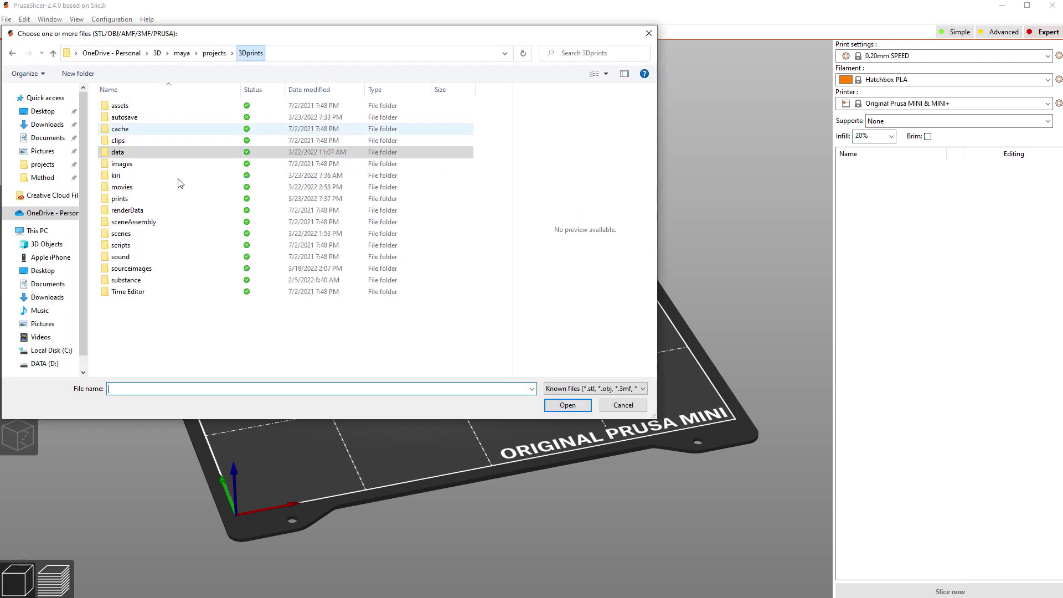
double_click(155, 198)
double_click(145, 120)
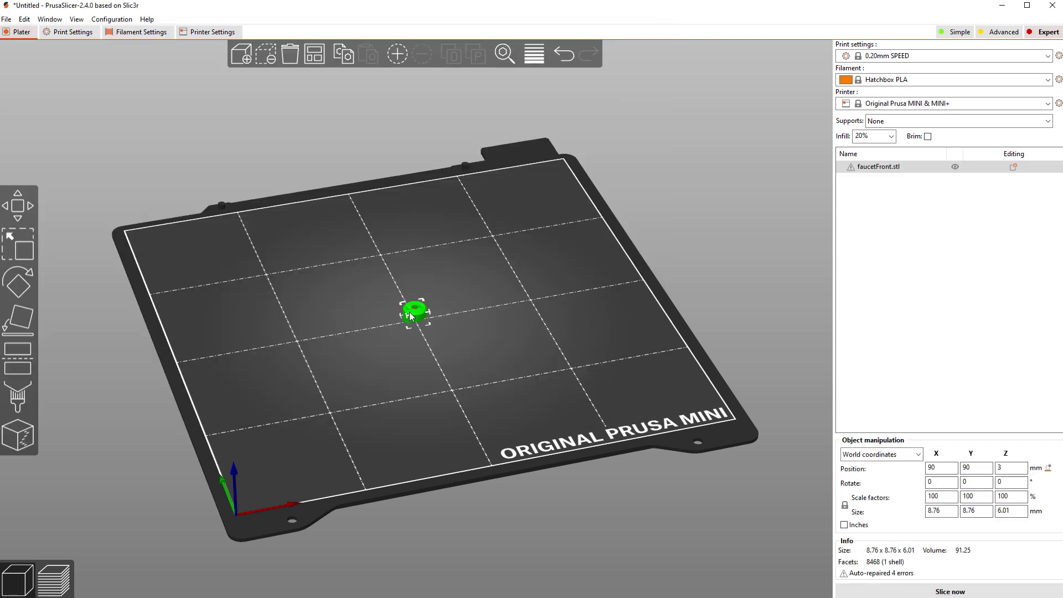
- Scale the imported faucetFront model uniformly to 1000%
left_click(953, 497)
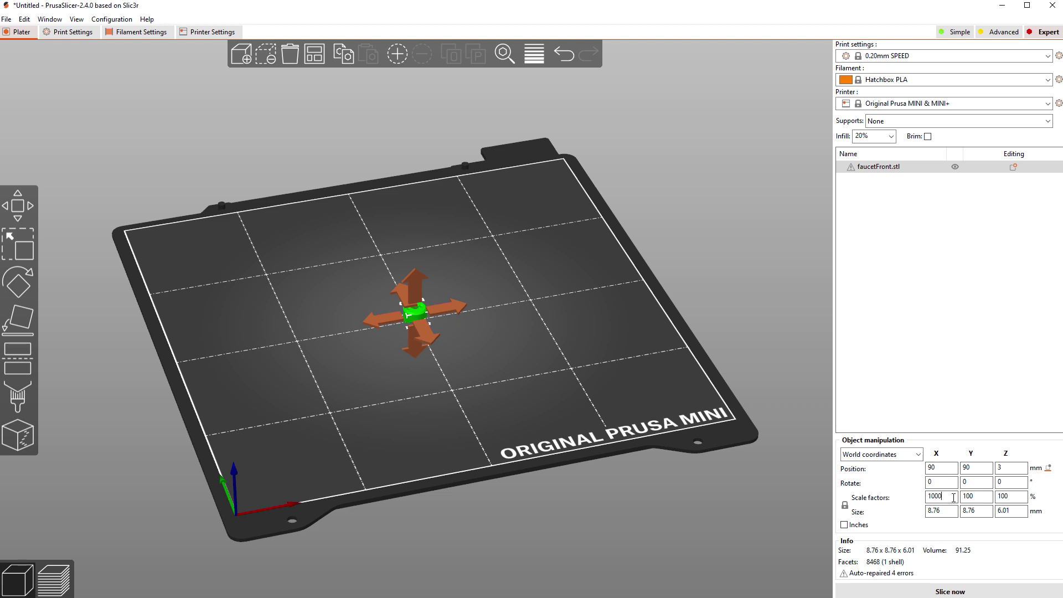
type("0")
key("Return")
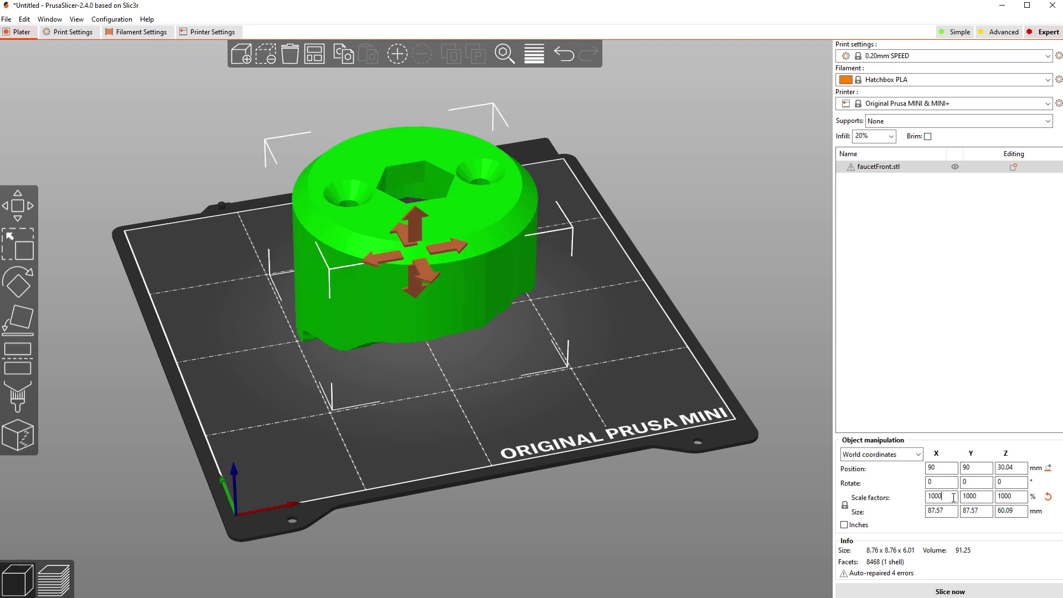
- Place the model on its flat face with the hexagonal cut-out so the open, wall-shaped rim points up, and deselect it
left_click(17, 317)
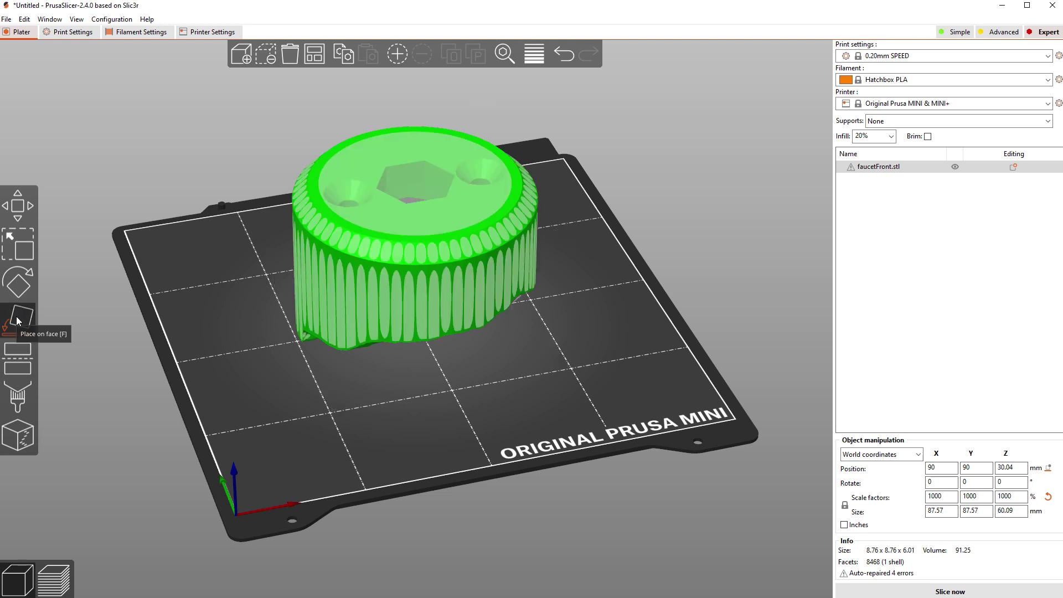
left_click(421, 176)
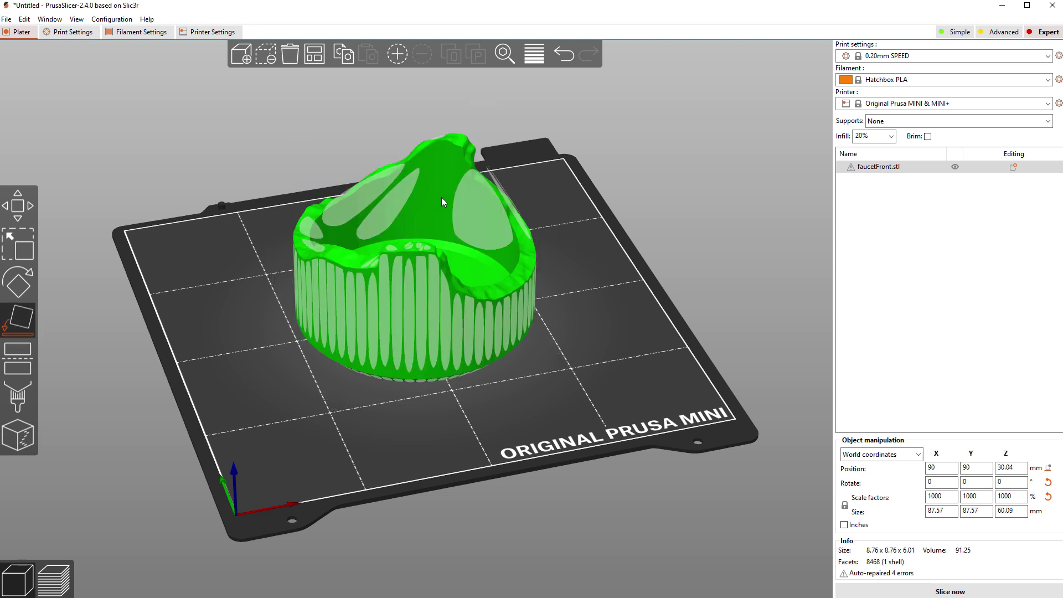
left_click(684, 258)
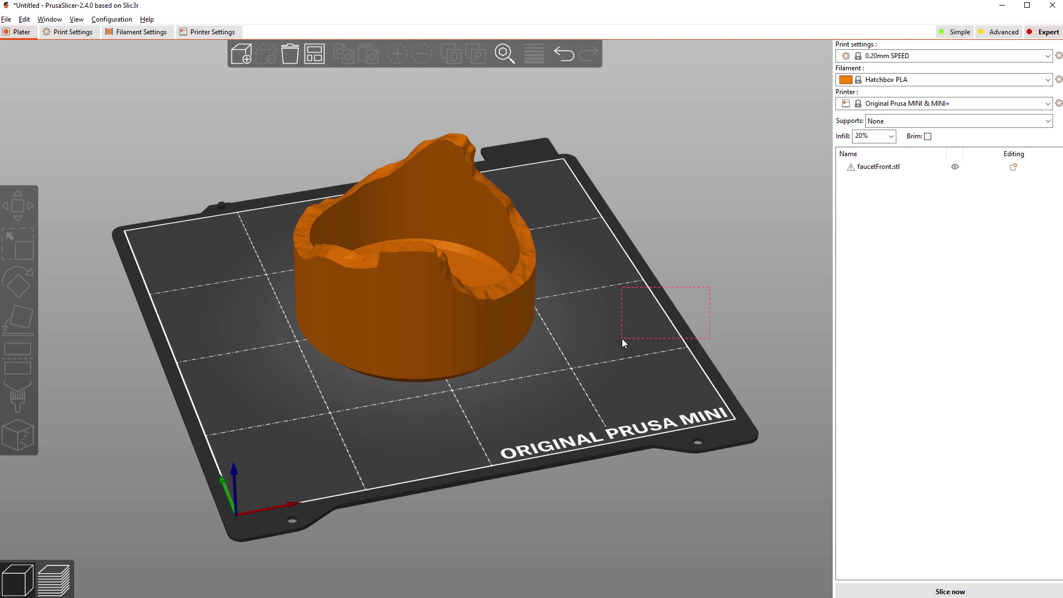
left_click_drag(696, 287, 620, 318)
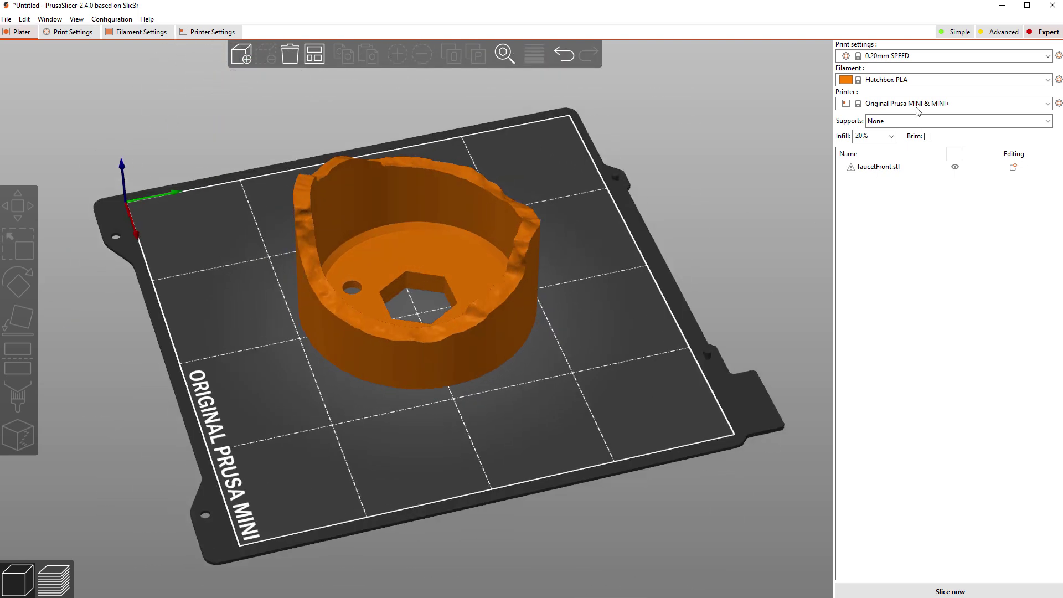
- Choose the 0.20mm SPEED print settings profile
left_click(895, 57)
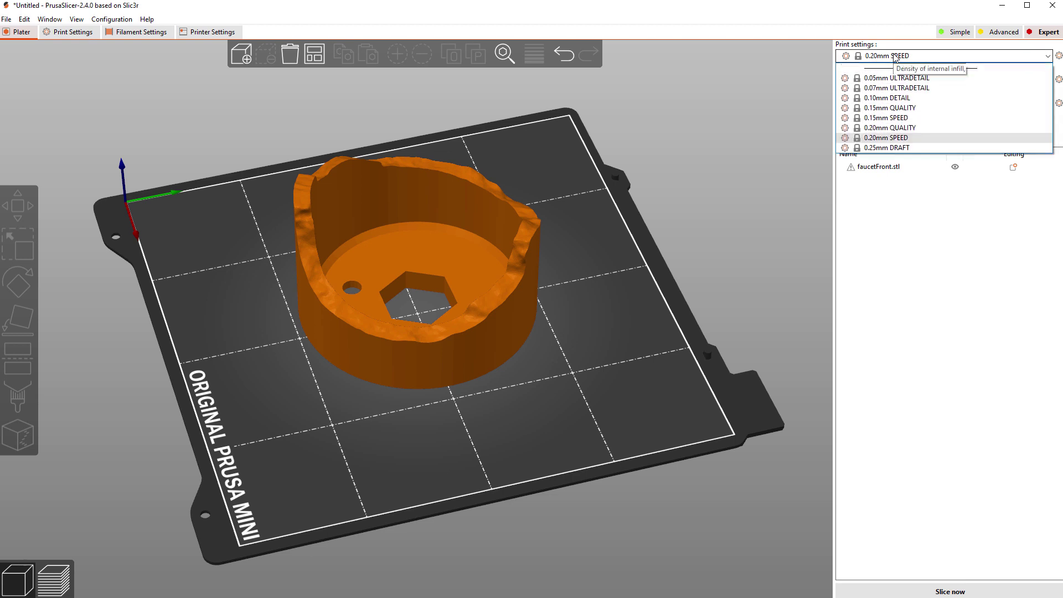
left_click(908, 142)
left_click_drag(758, 175, 710, 234)
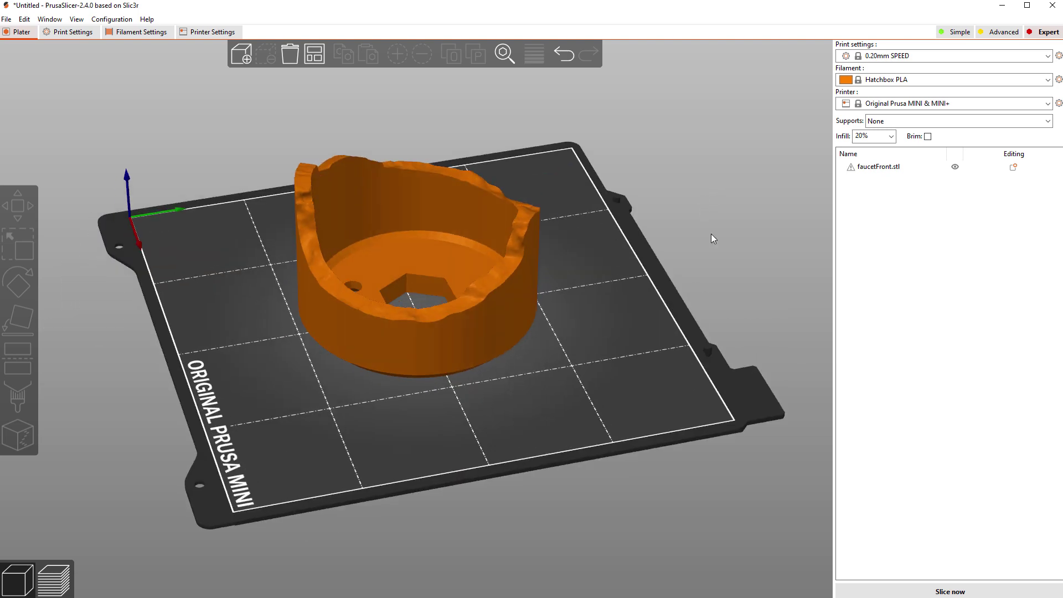
- Slice the model and inspect the layer preview from different angles
left_click(937, 591)
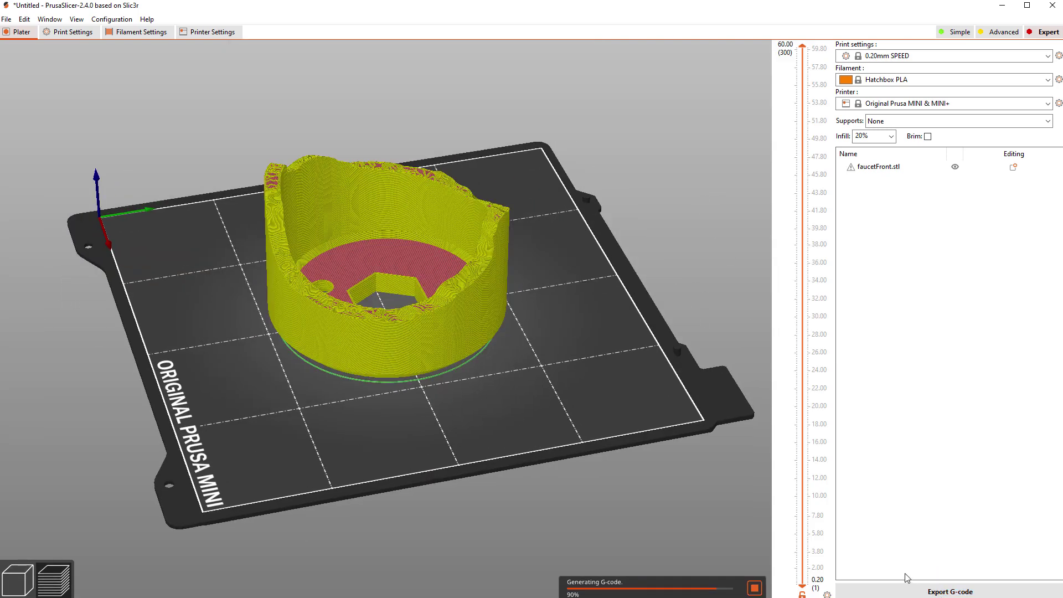
left_click_drag(673, 257, 518, 268)
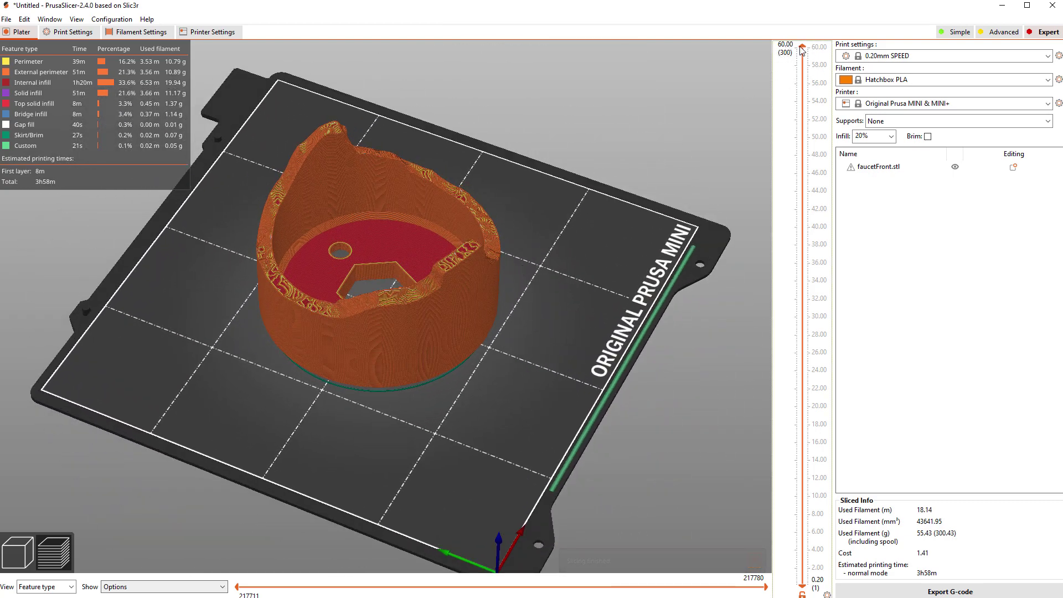
left_click_drag(802, 47, 824, 25)
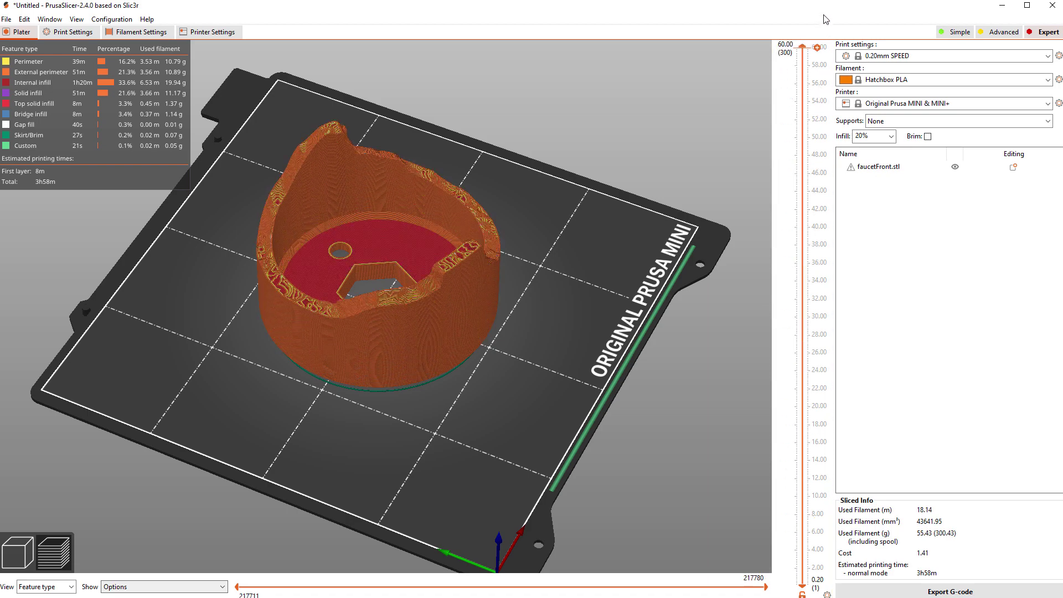
left_click_drag(663, 437, 692, 445)
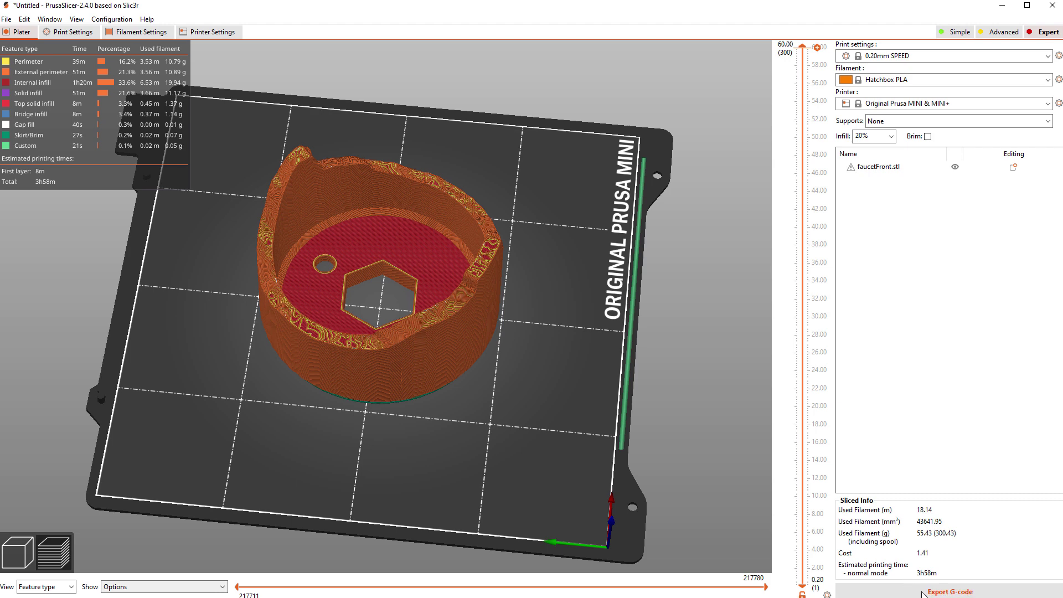
- Export the G-code as faucetFront_0.2mm_PLA_MINI_3h58m.gcode into the 3Dprints project's prints folder
left_click(921, 591)
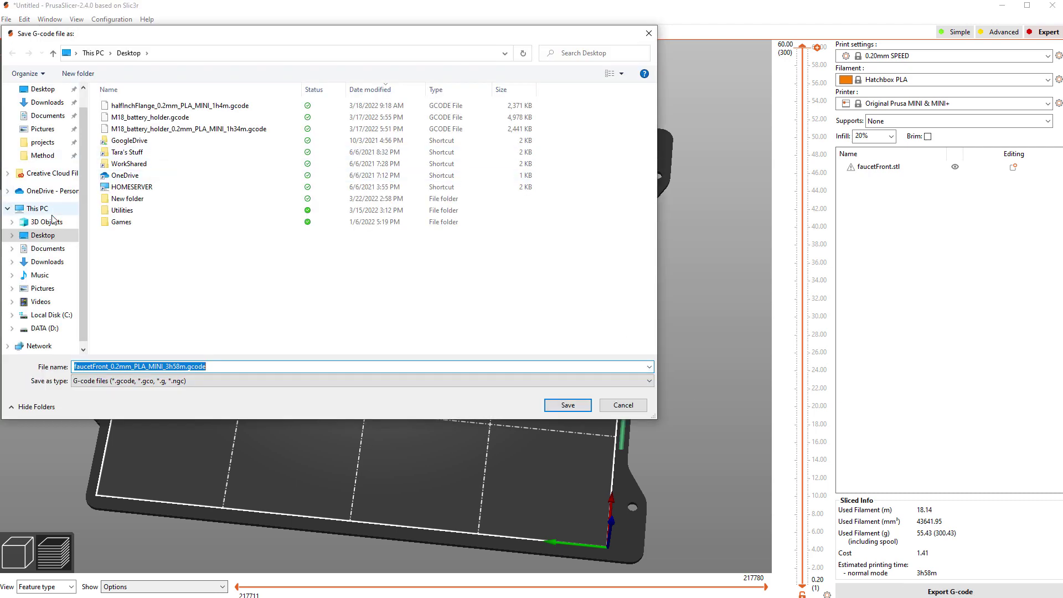
left_click(45, 143)
double_click(121, 105)
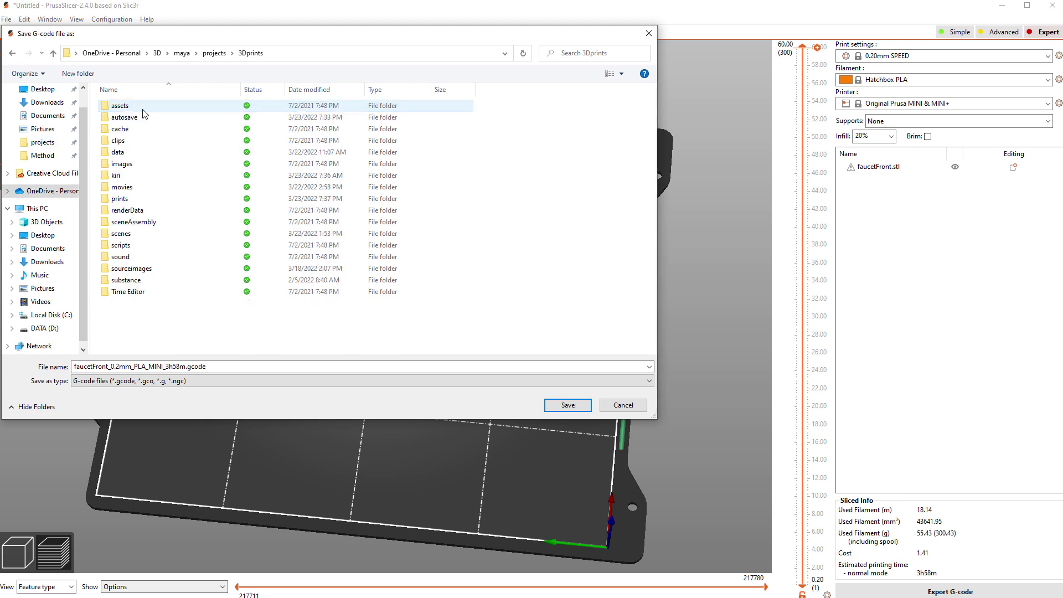
left_click(131, 201)
double_click(131, 201)
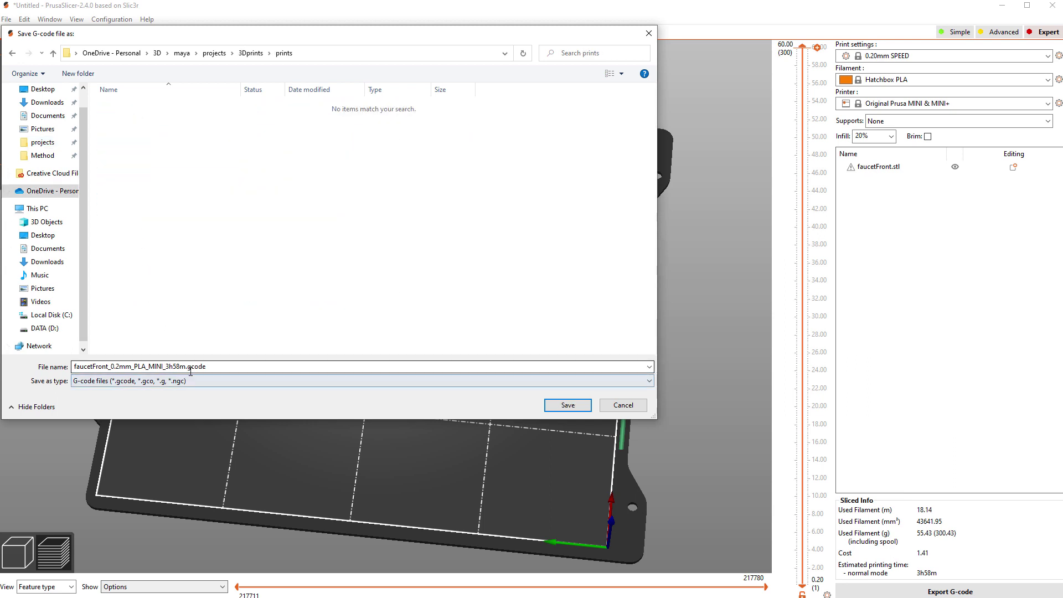
left_click(567, 405)
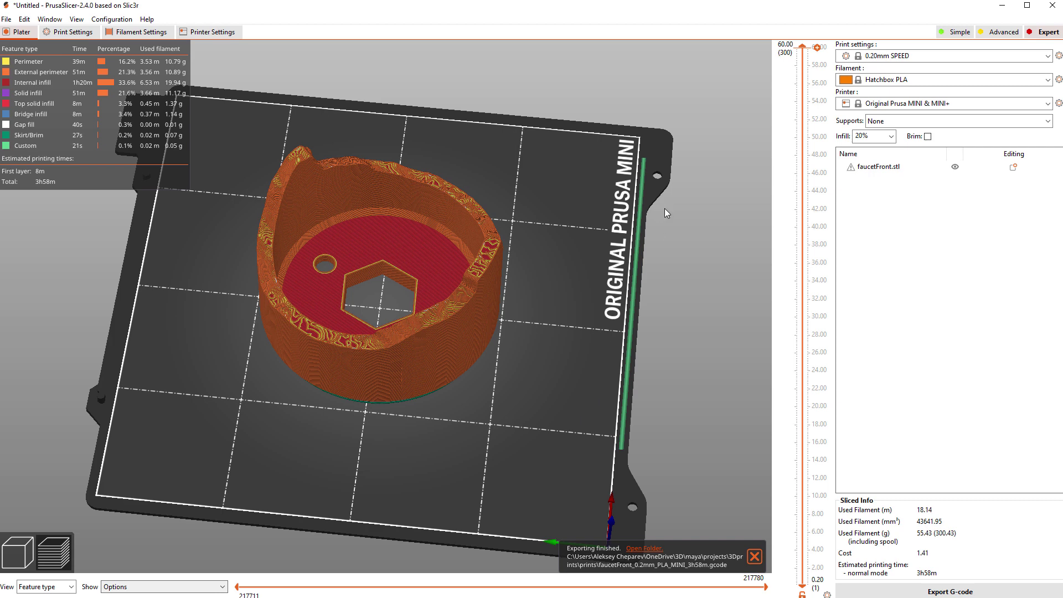